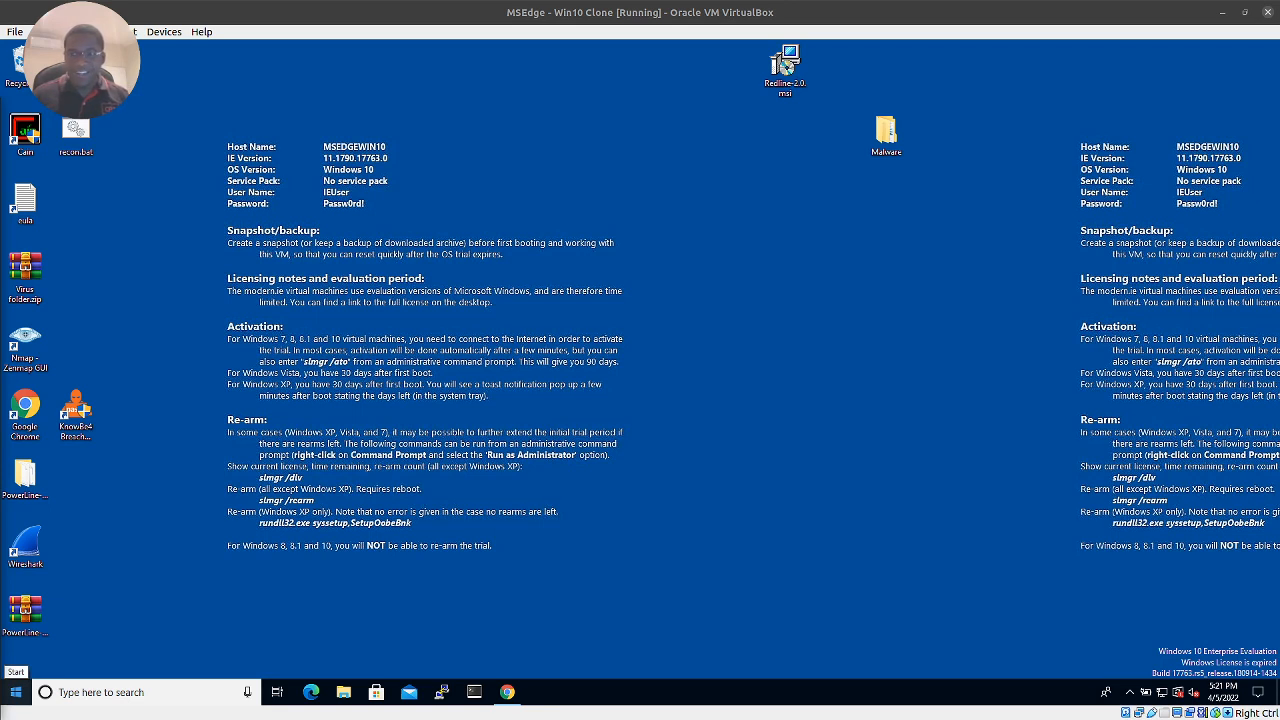
# Run the Redline-2.0.msi installer from the desktop and accept its license agreement in the setup wizard
pyautogui.doubleClick(785, 65)
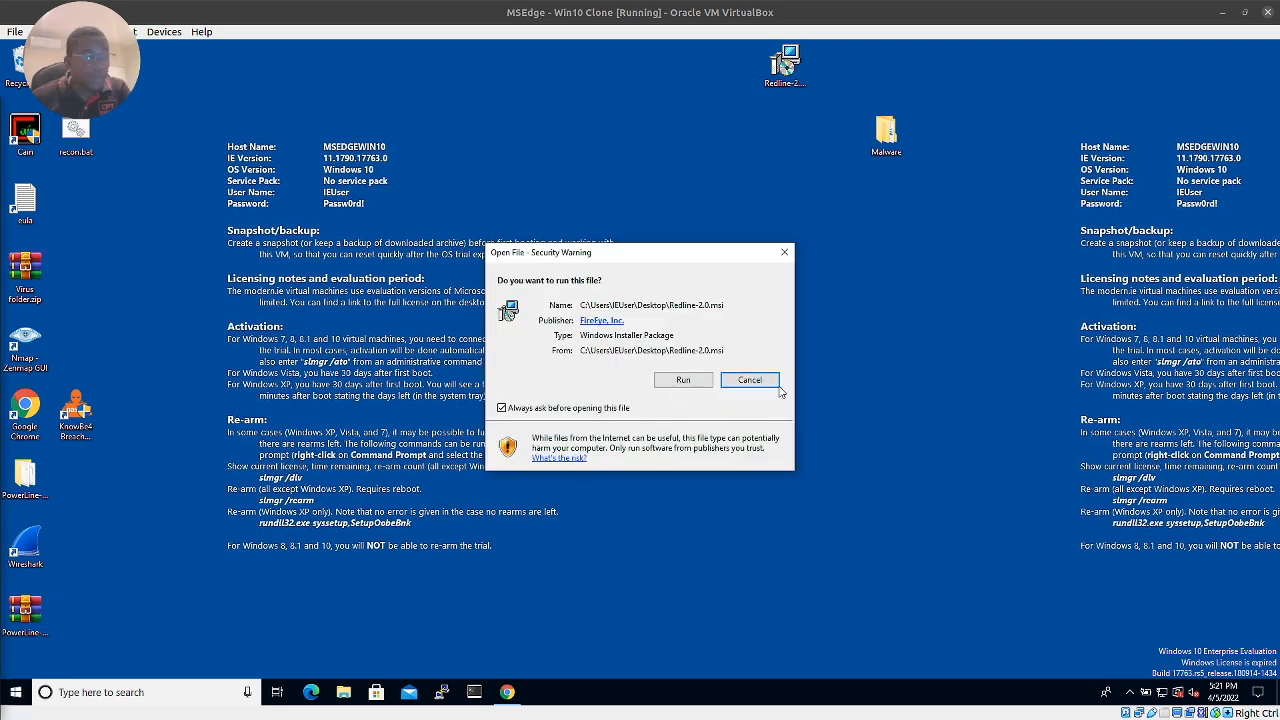
pyautogui.click(681, 381)
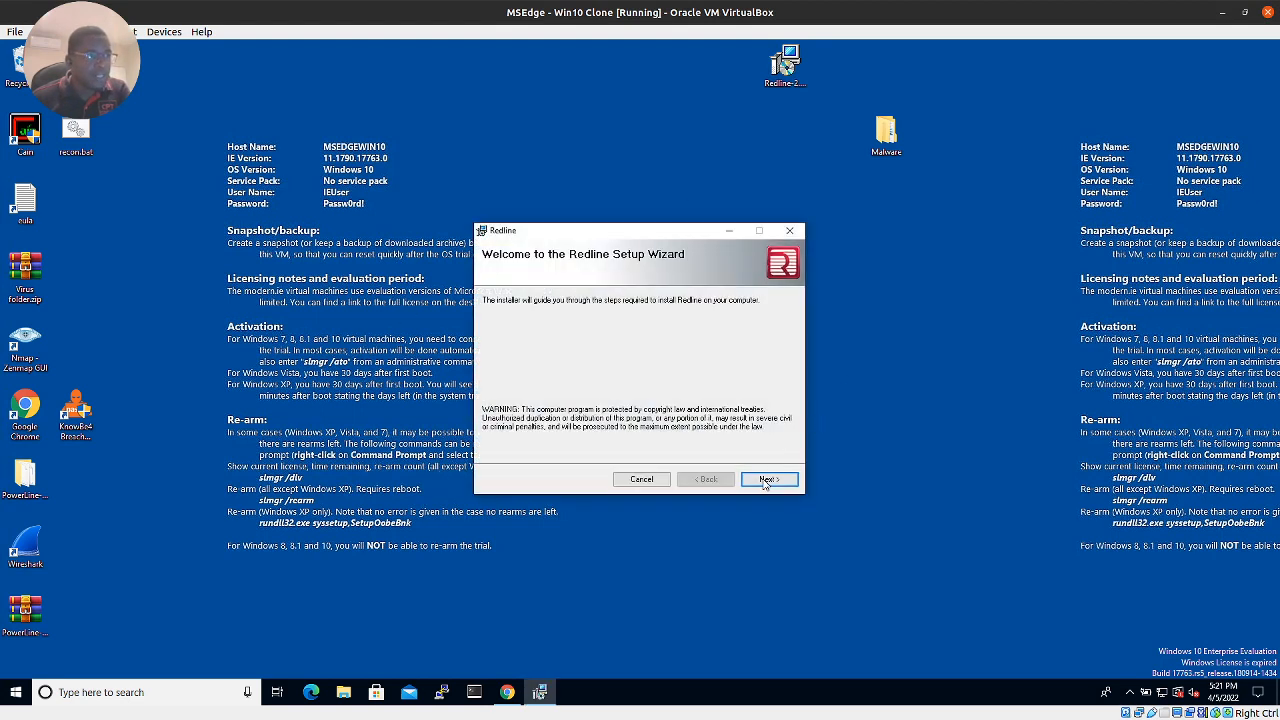
pyautogui.click(767, 480)
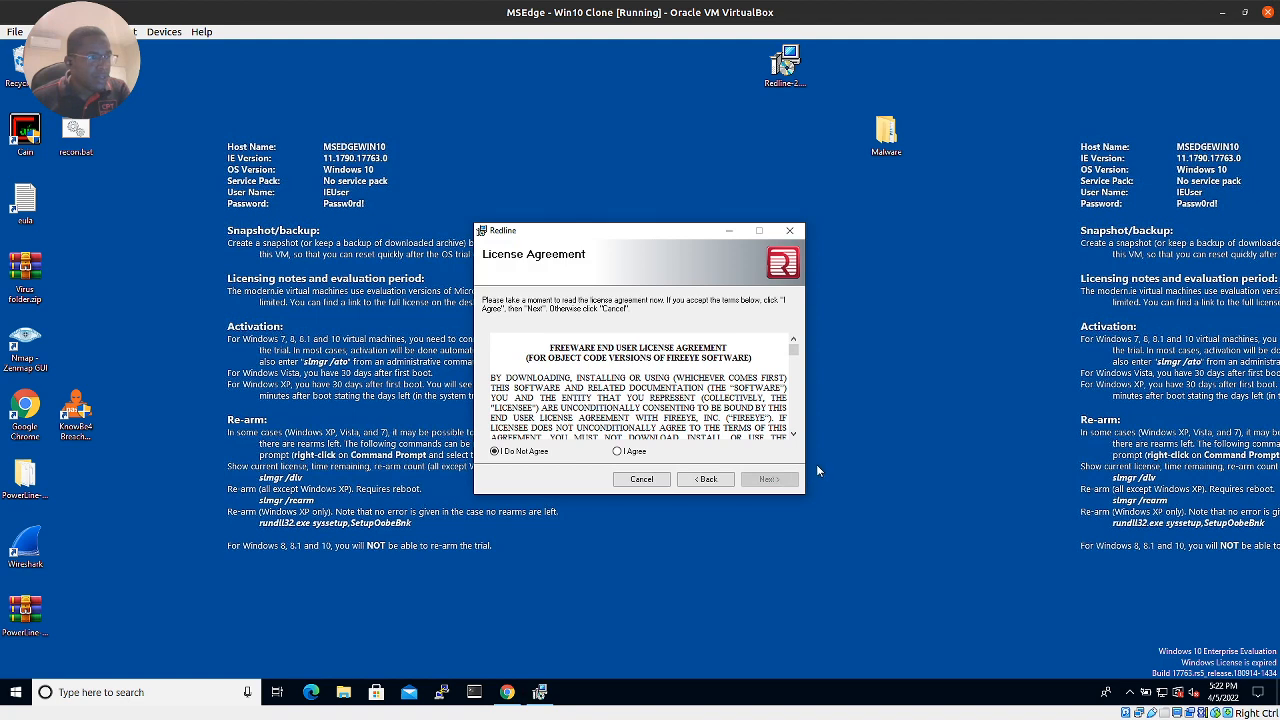
pyautogui.click(636, 451)
pyautogui.click(768, 481)
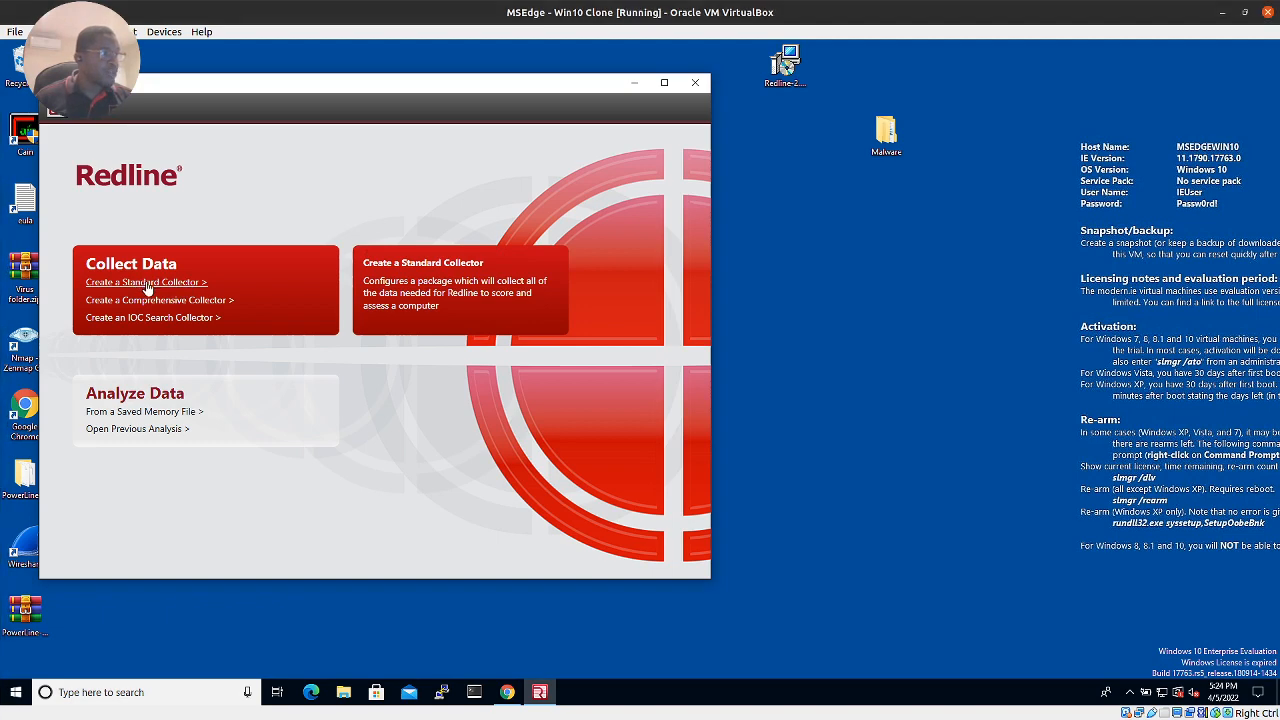
# Start a standard collector in Redline and browse to the Desktop for its save location
pyautogui.click(176, 285)
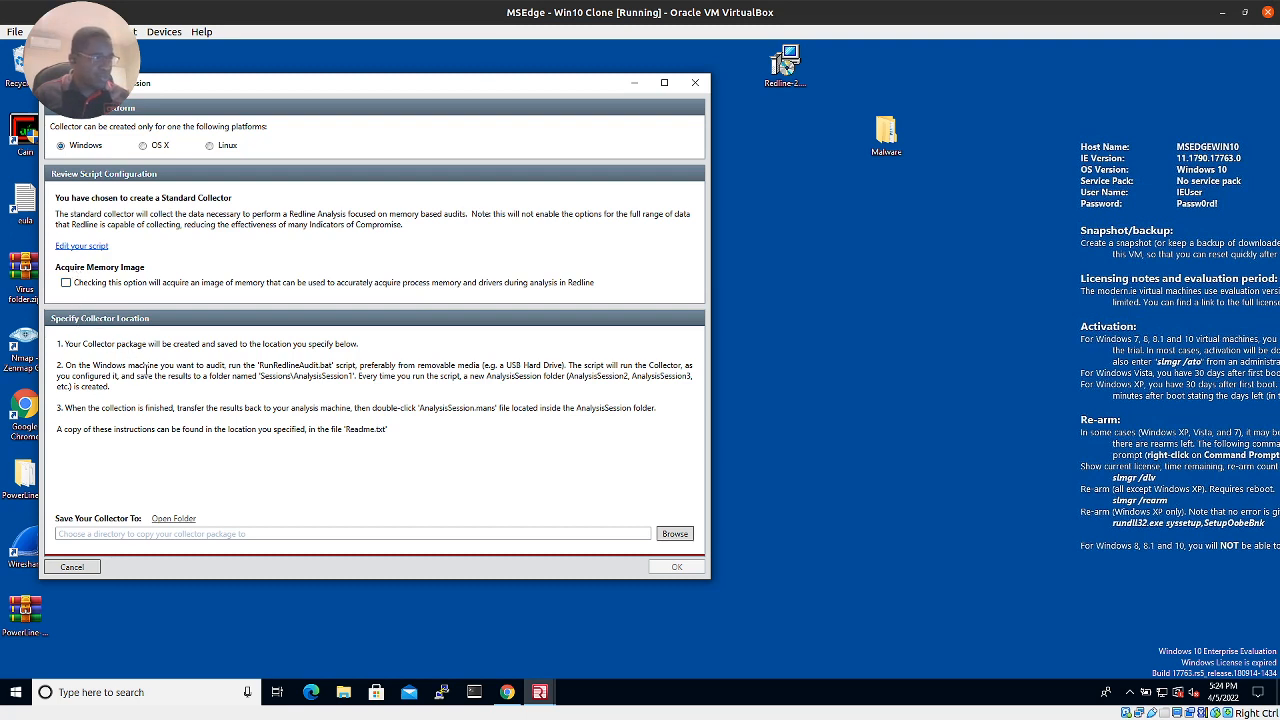
pyautogui.click(685, 537)
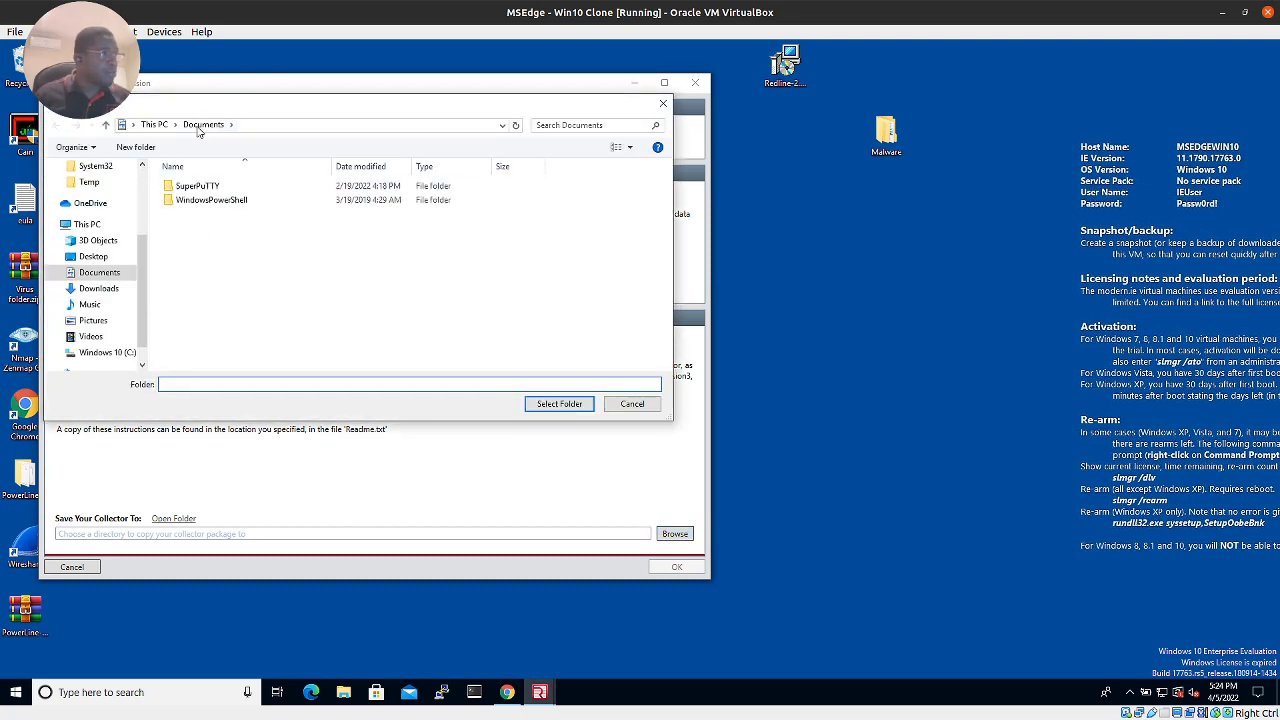
pyautogui.click(93, 257)
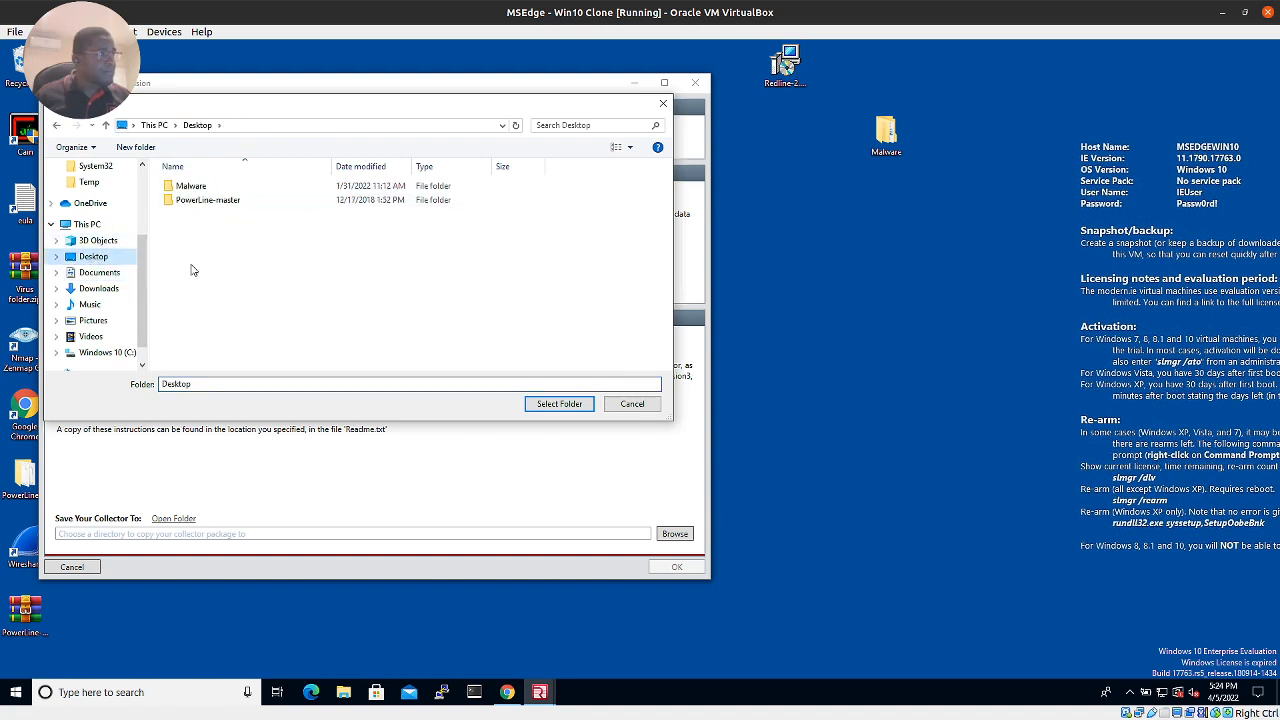
# Create a folder named Forensics on the Desktop and save the collector package in it
pyautogui.rightClick(279, 259)
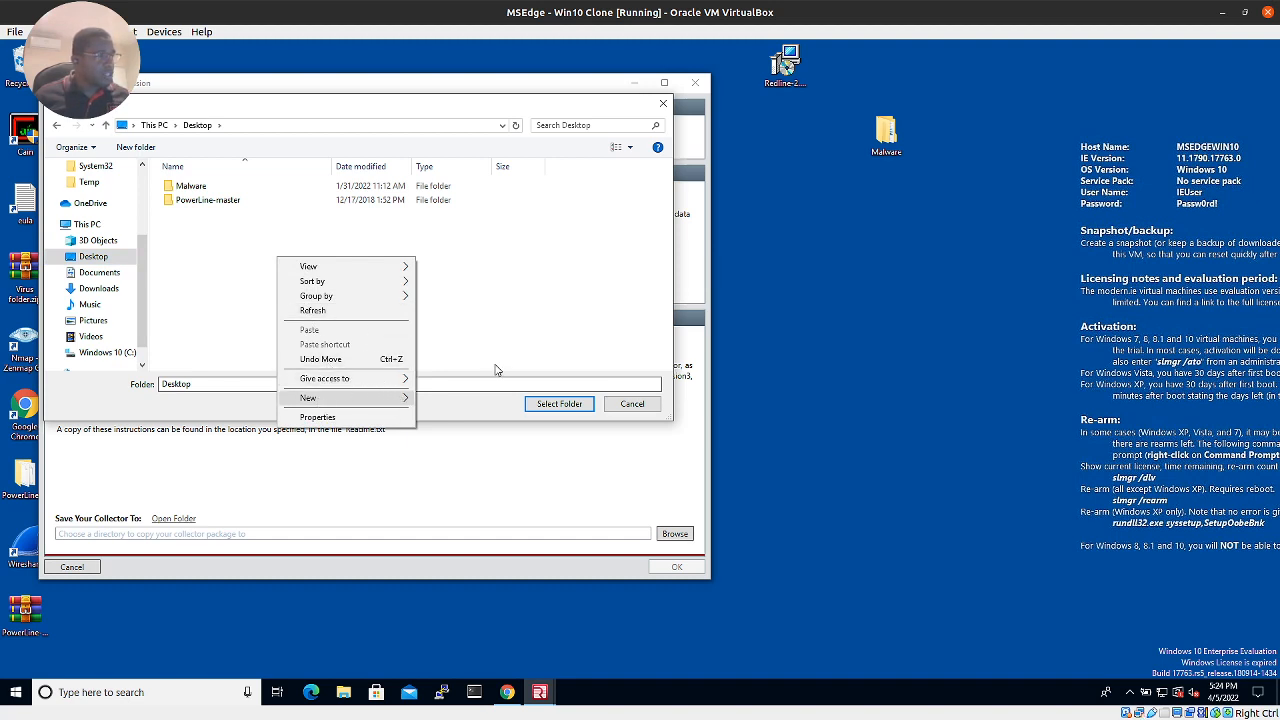
pyautogui.click(405, 400)
pyautogui.click(445, 398)
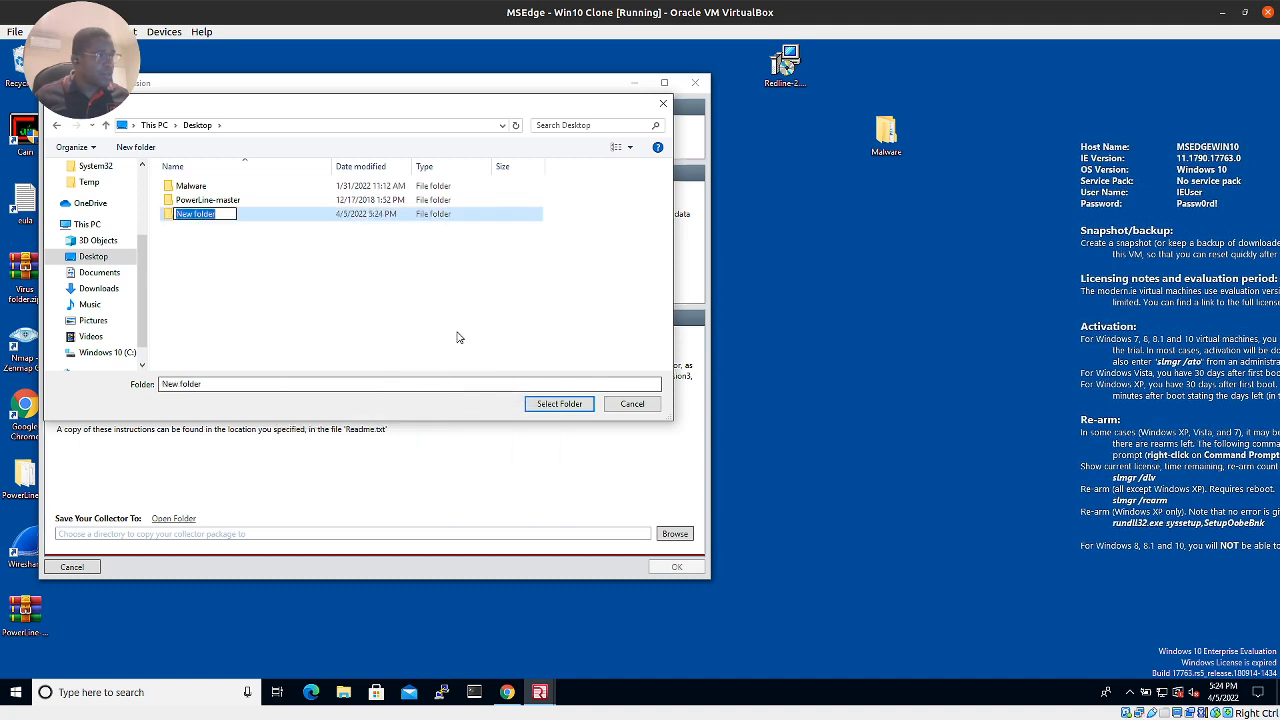
pyautogui.write('W')
pyautogui.press('BackSpace')
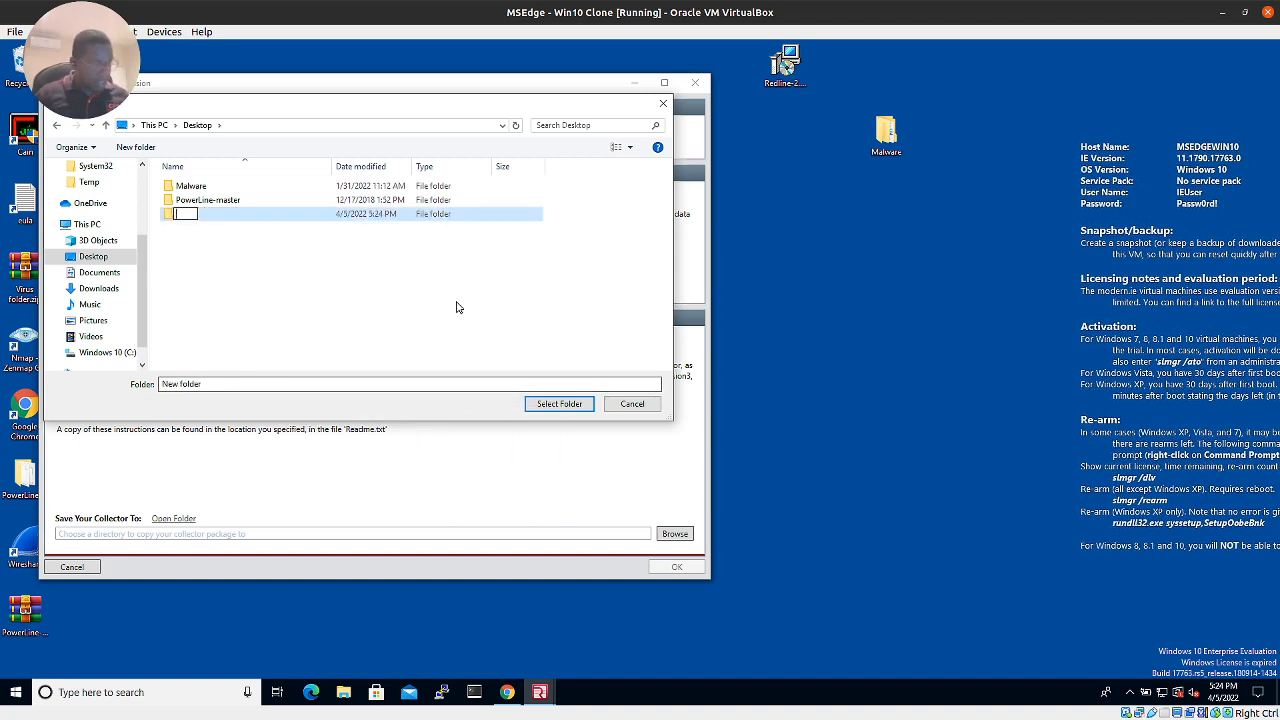
pyautogui.write('For')
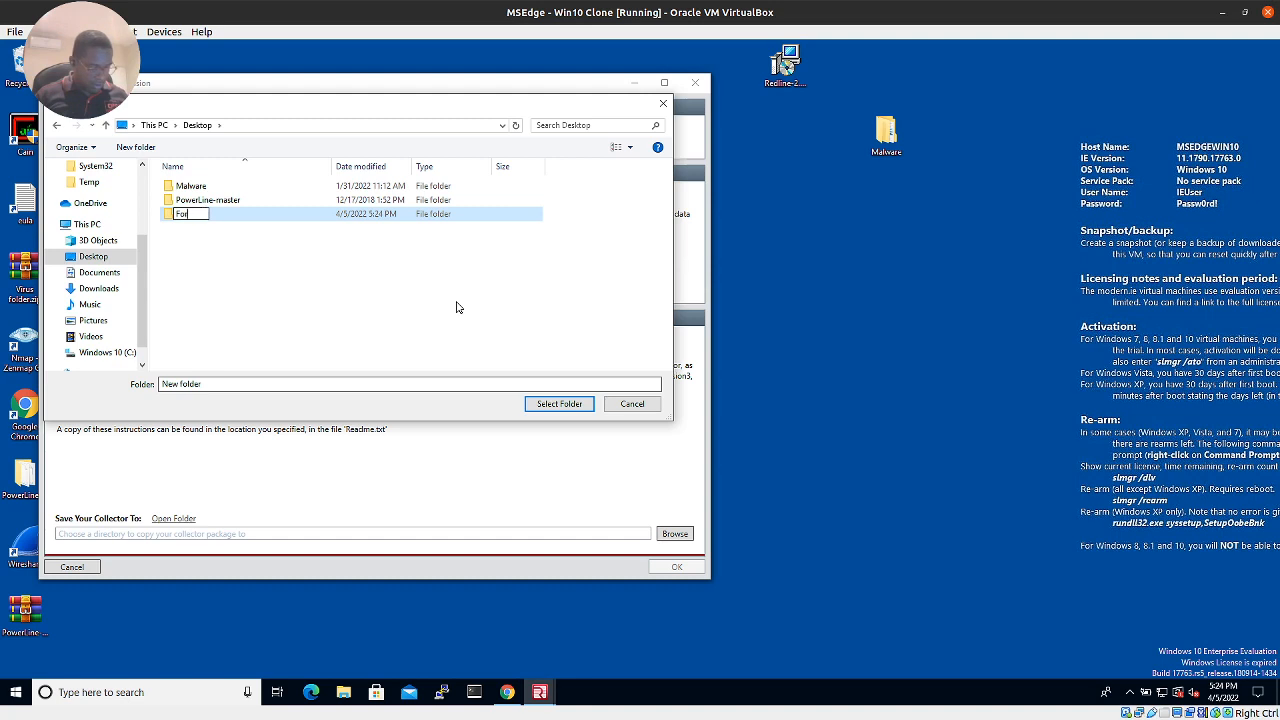
pyautogui.write('ensics')
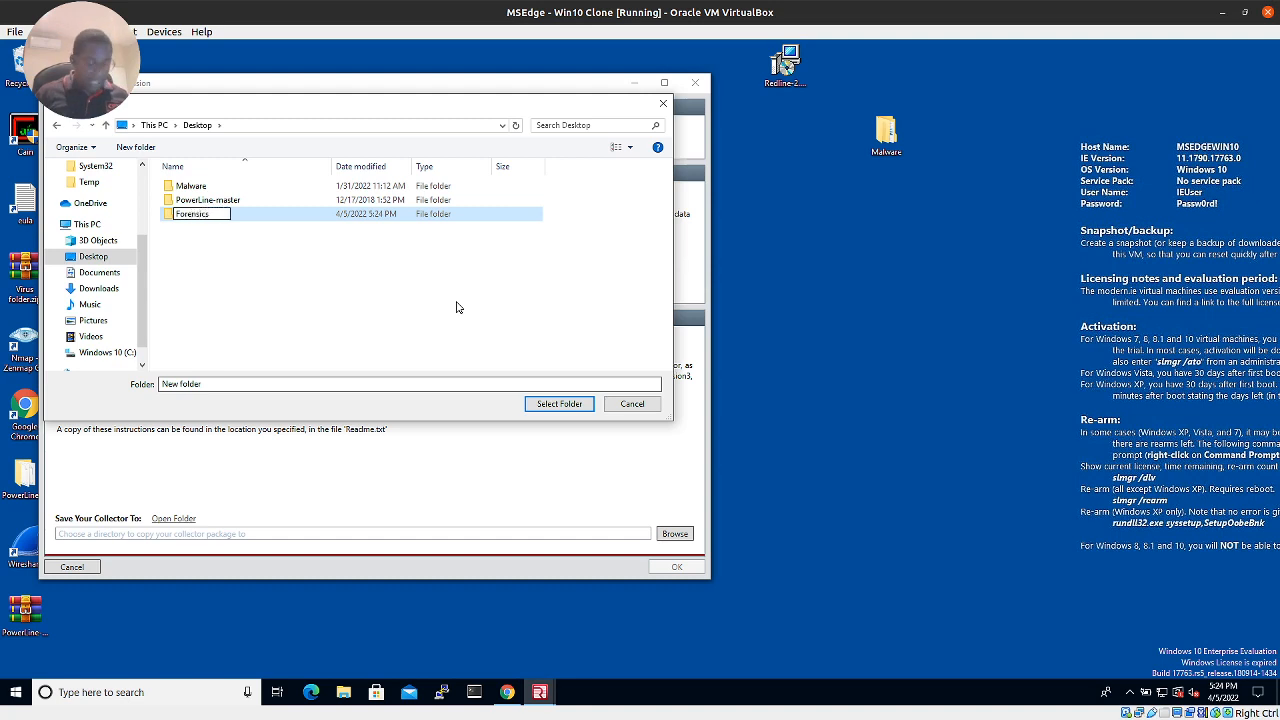
pyautogui.press('Return')
pyautogui.click(580, 404)
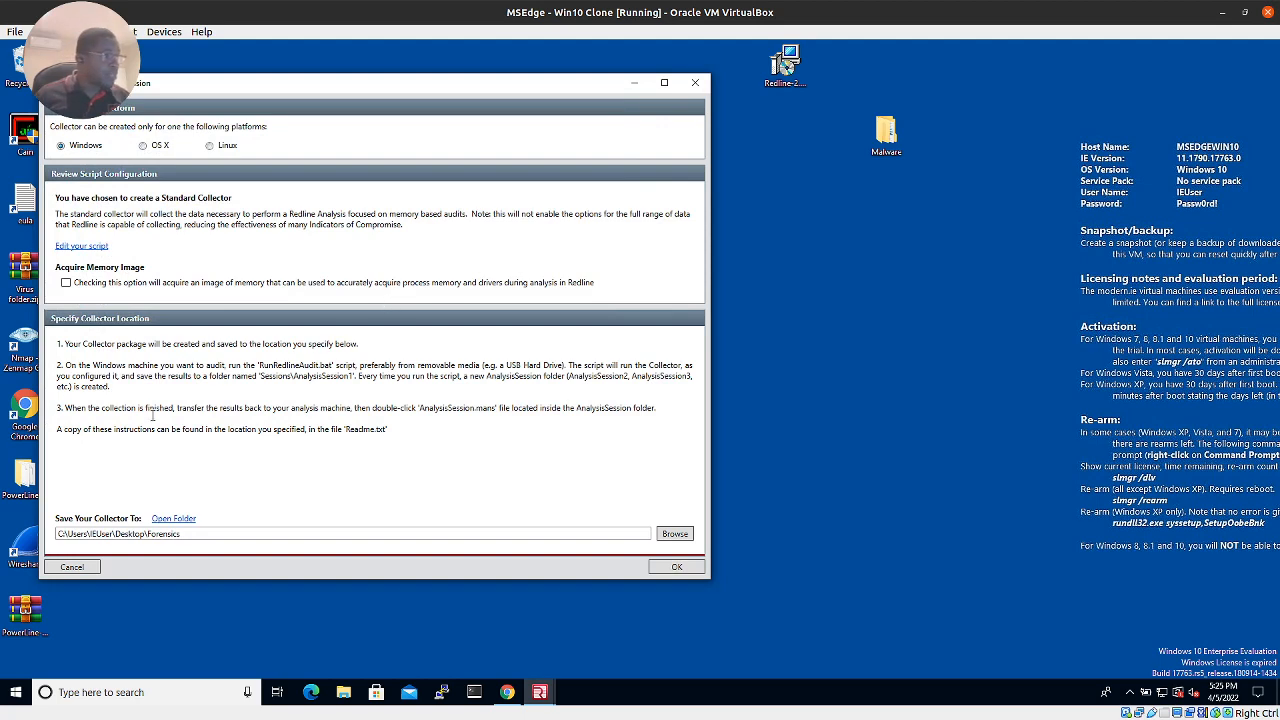
pyautogui.click(677, 567)
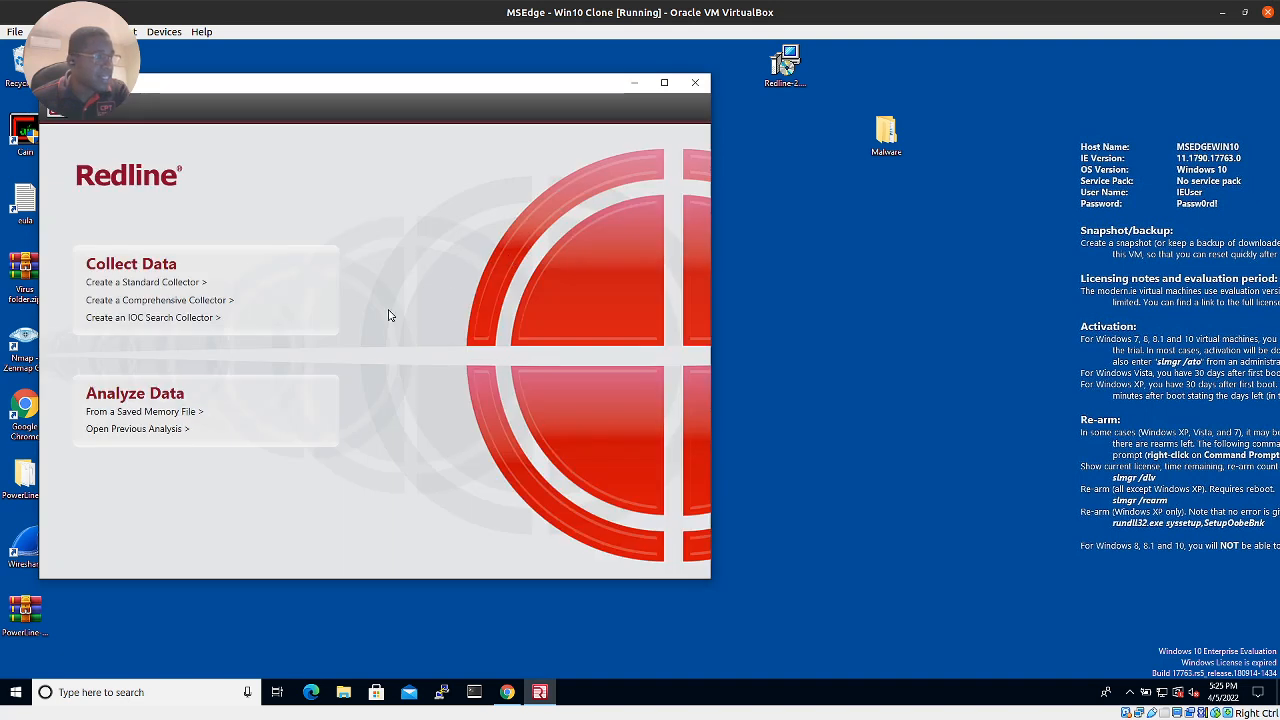
# Open the Forensics folder on the desktop and run RunRedlineAudit.bat as administrator, allowing it to make changes
pyautogui.moveTo(378, 87); pyautogui.dragTo(595, 120)
pyautogui.click(72, 203)
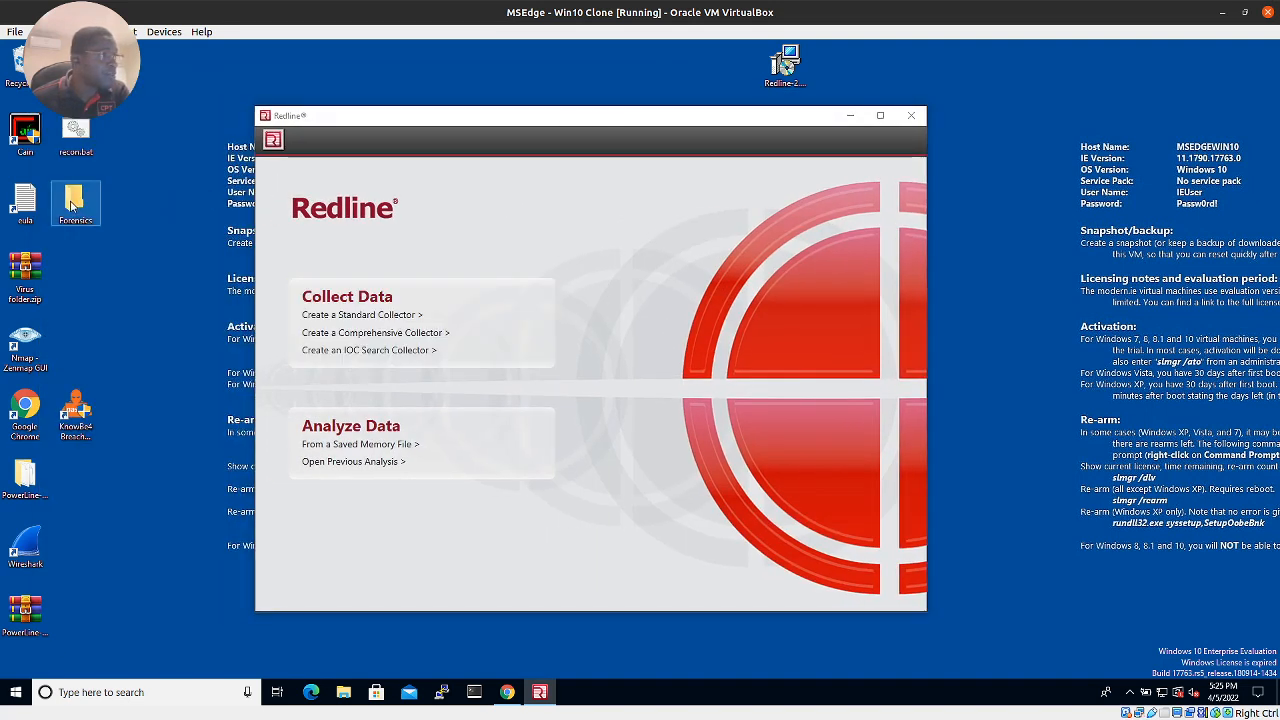
pyautogui.doubleClick(98, 227)
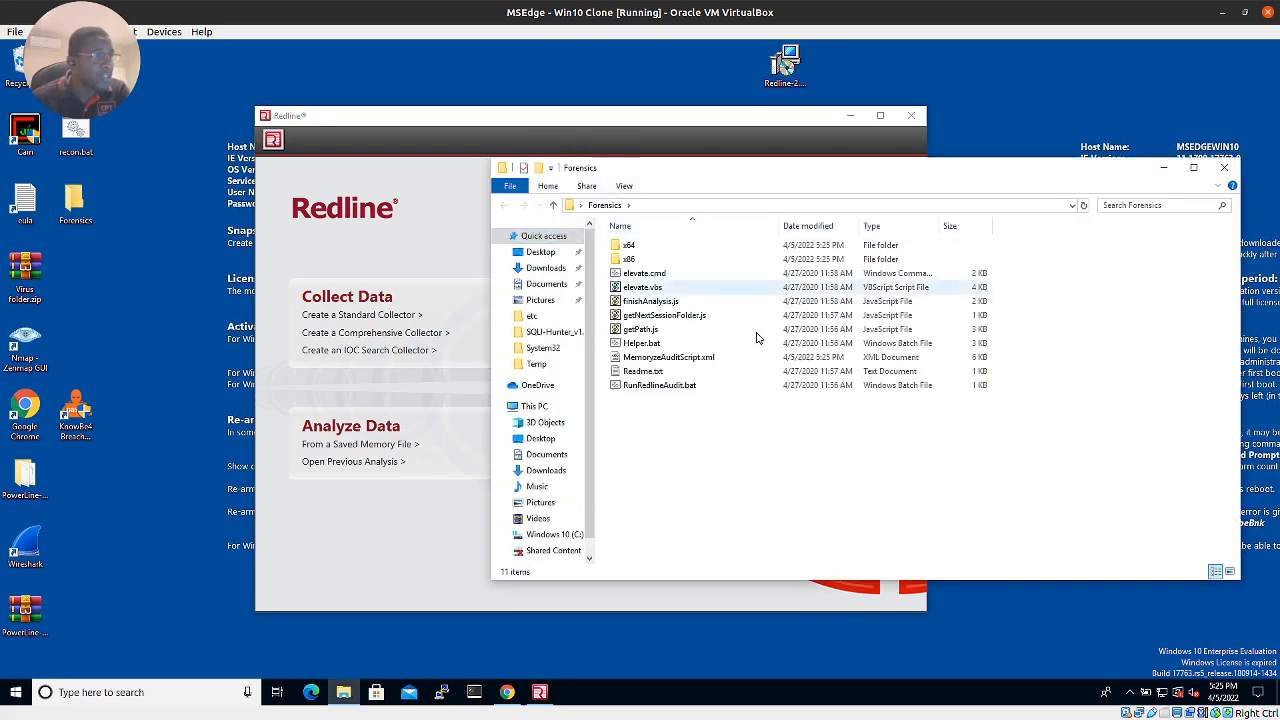
pyautogui.click(661, 388)
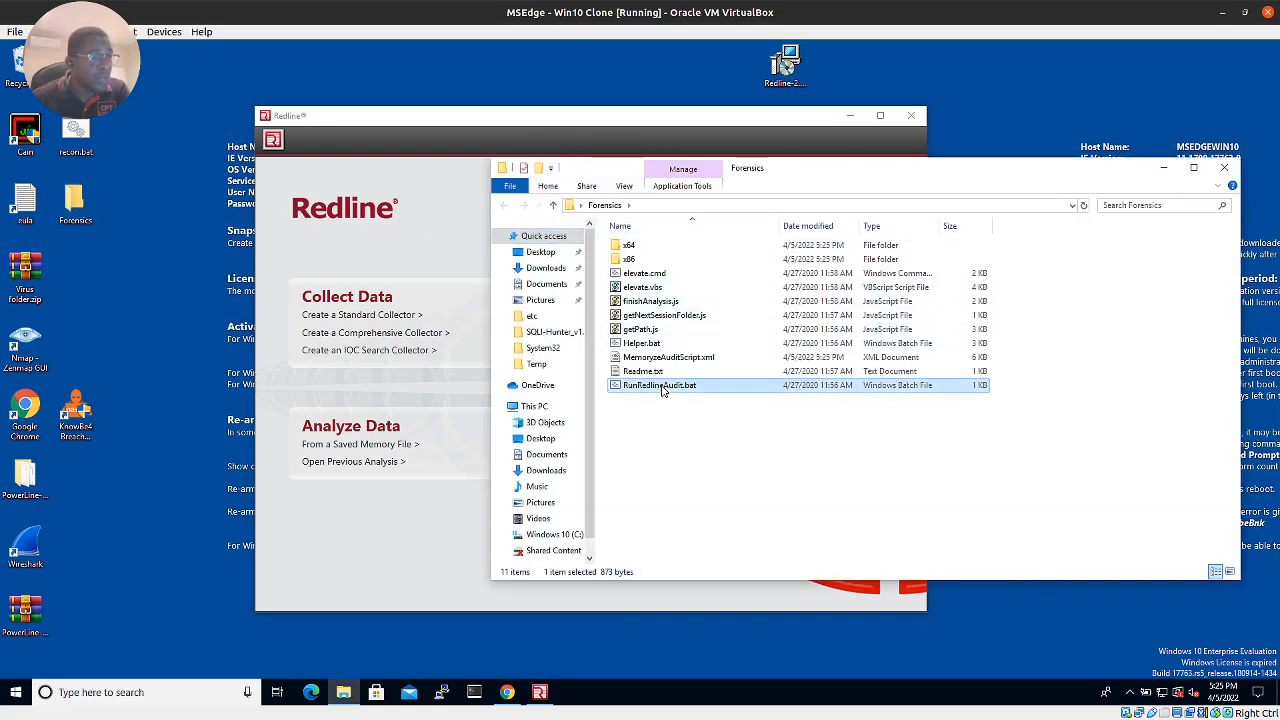
pyautogui.rightClick(661, 388)
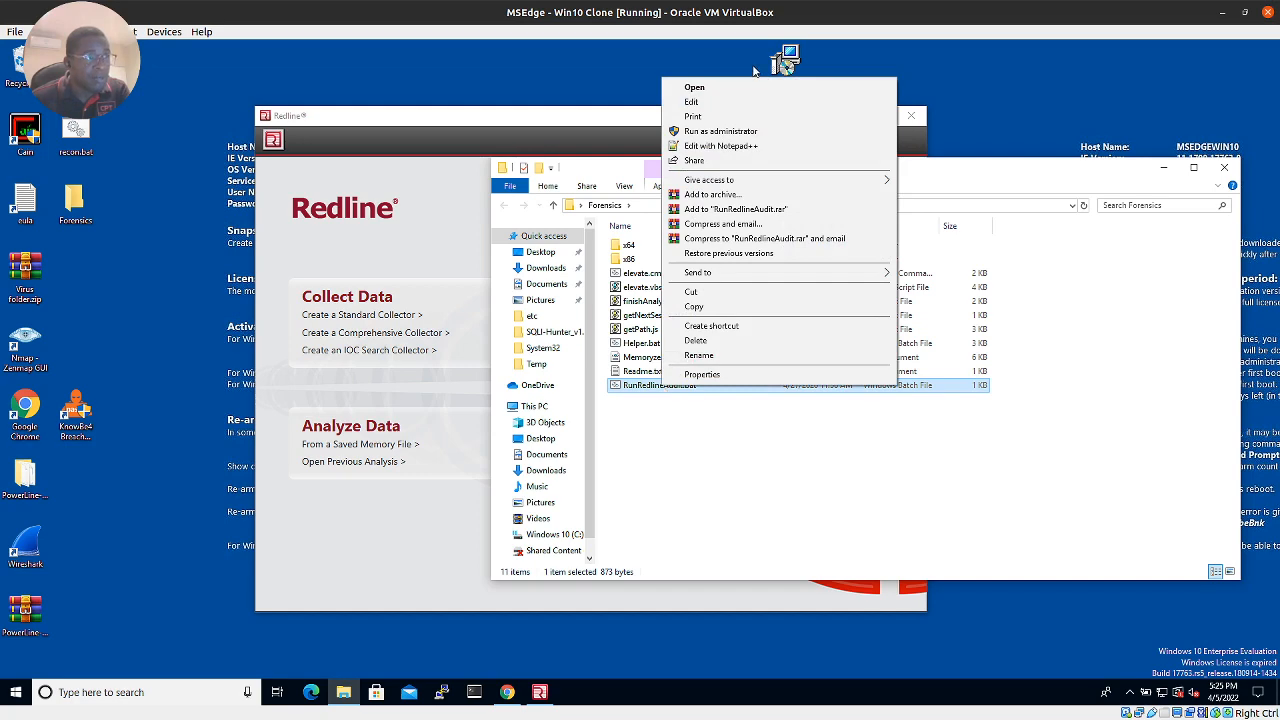
pyautogui.click(697, 131)
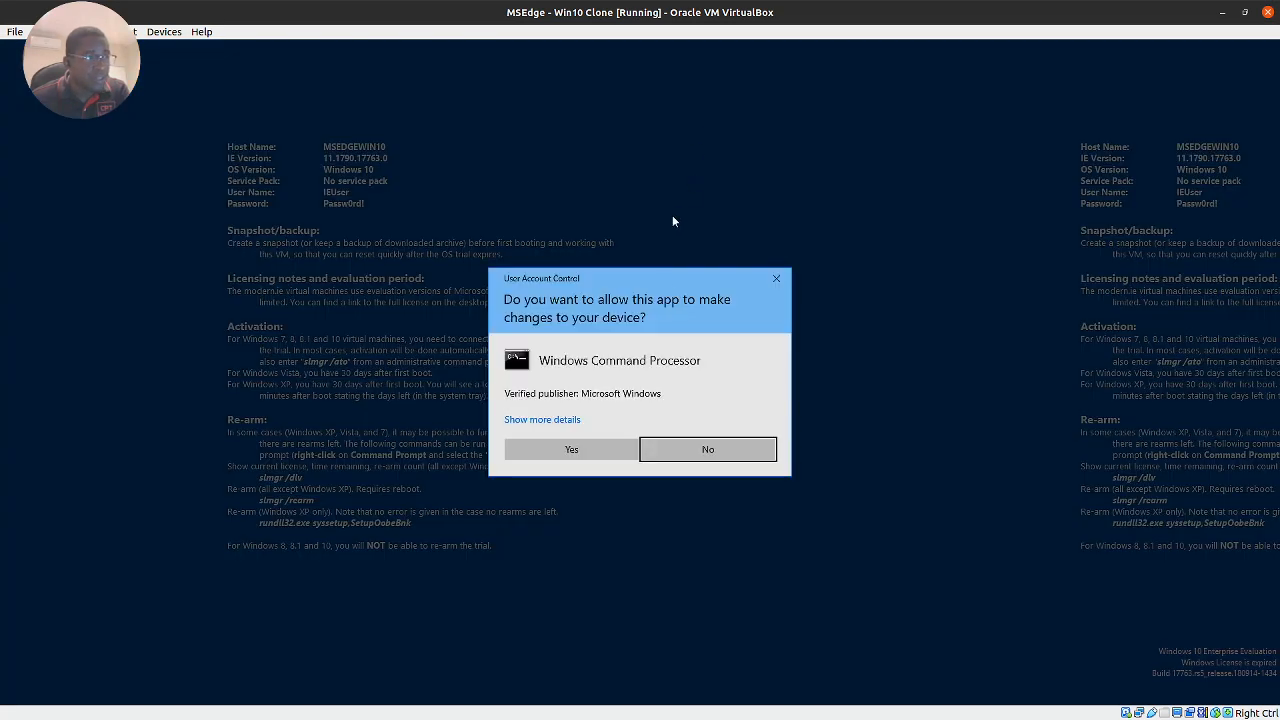
pyautogui.click(545, 459)
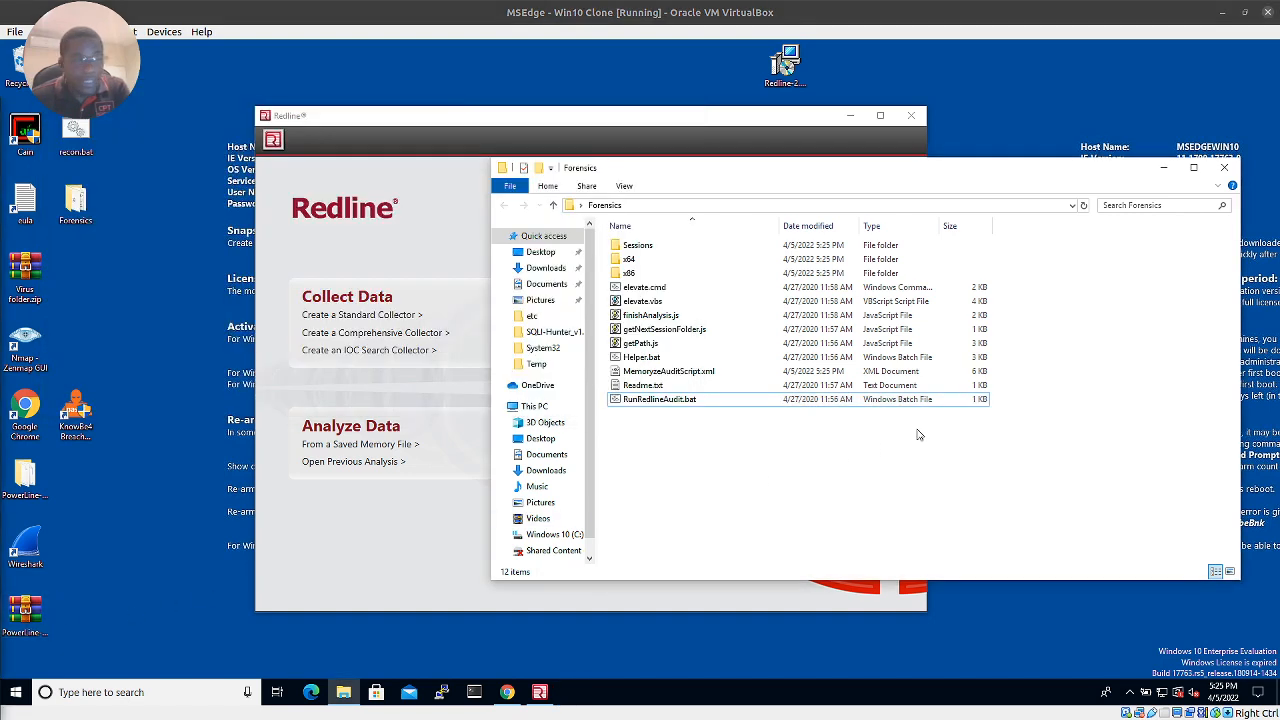
# Open AnalysisSession1.mans from the AnalysisSession1 folder inside Sessions
pyautogui.doubleClick(648, 246)
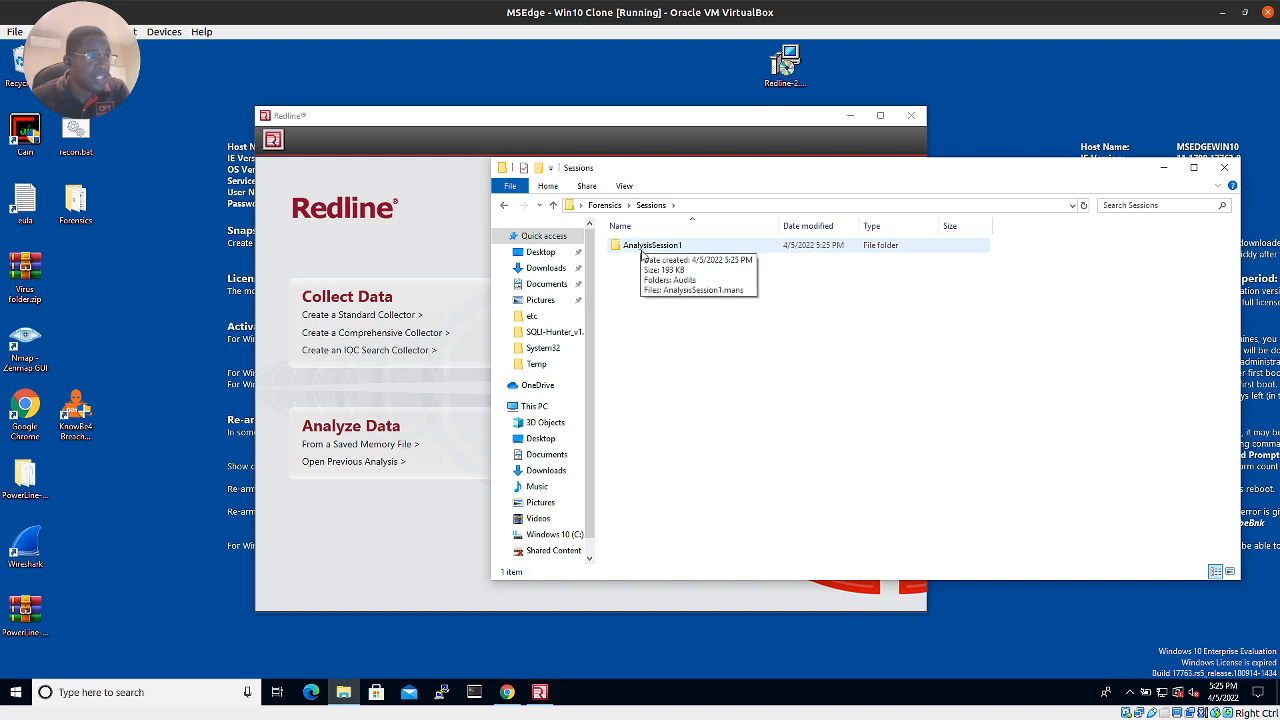
pyautogui.doubleClick(660, 248)
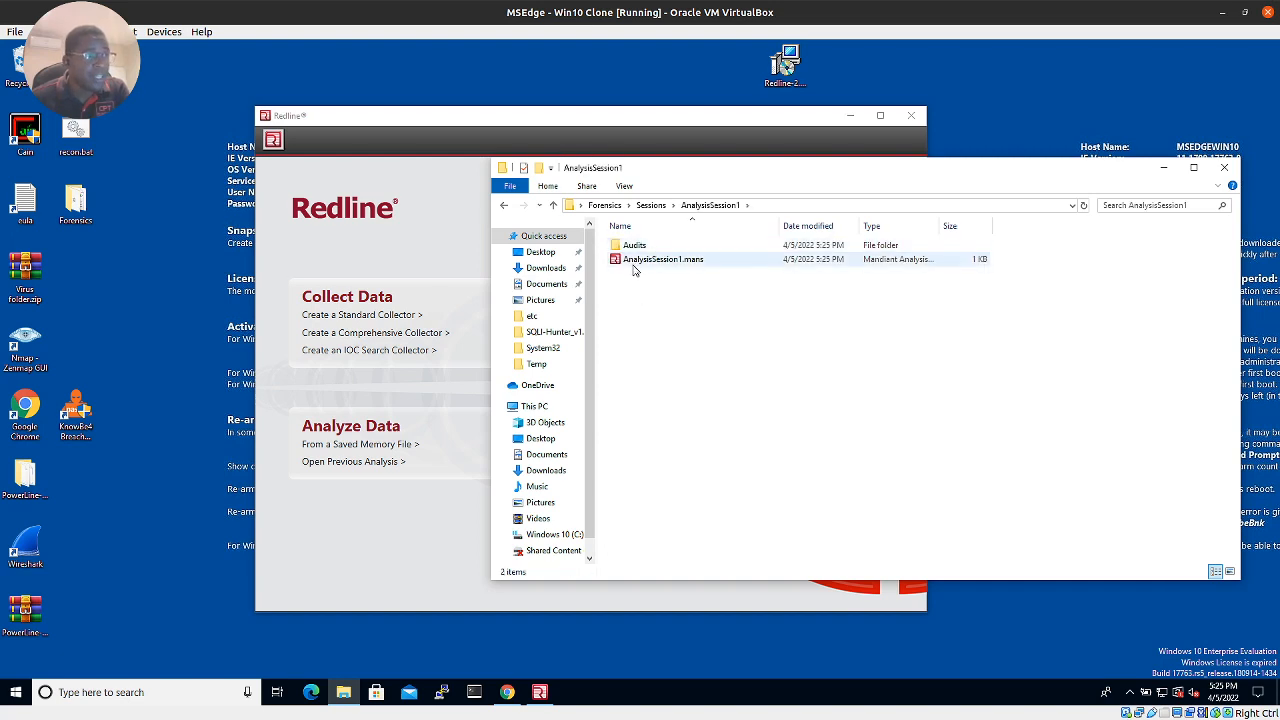
pyautogui.click(636, 262)
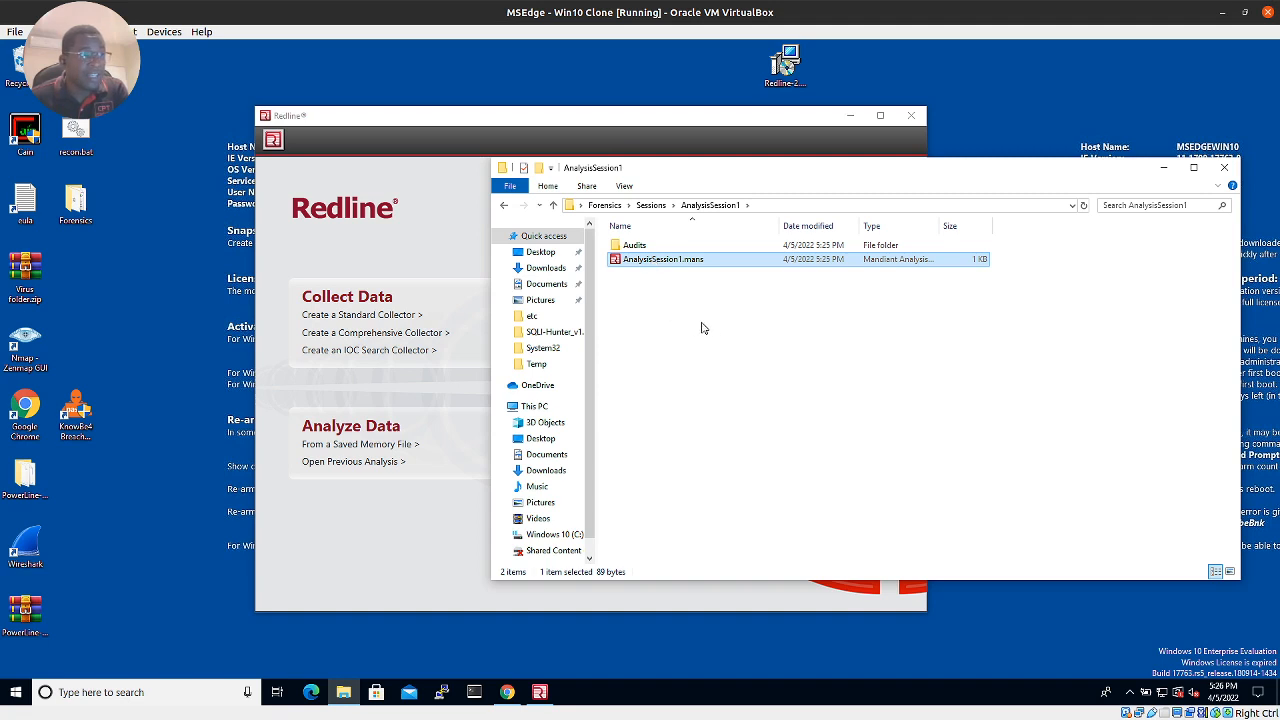
pyautogui.press('Return')
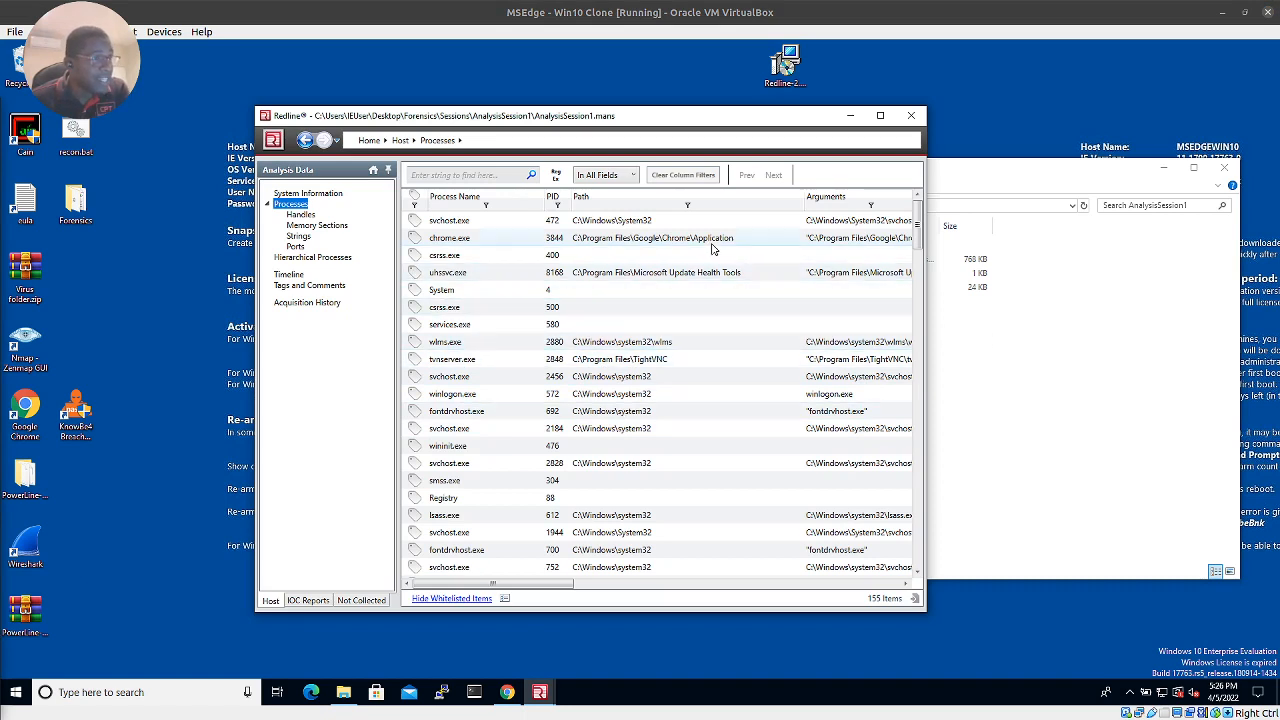
# Review the Handles, Memory Sections, Strings and Ports views under Processes in the analysis session
pyautogui.click(301, 215)
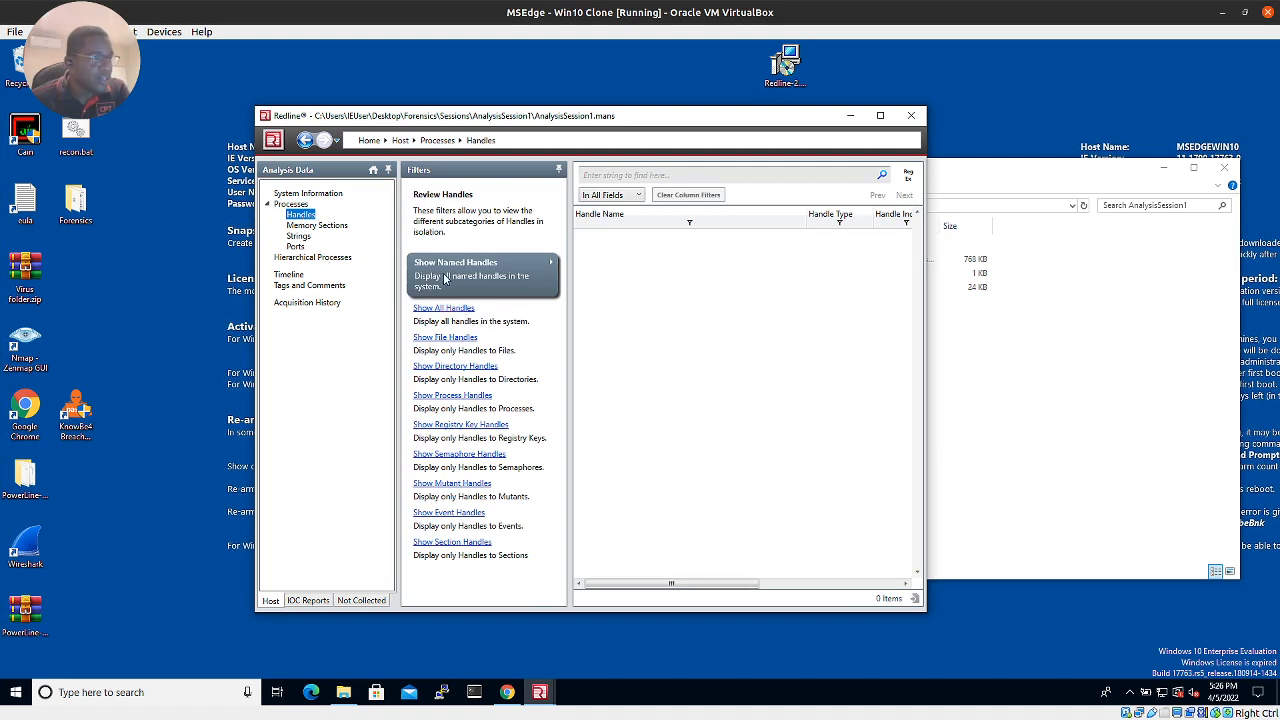
pyautogui.click(308, 228)
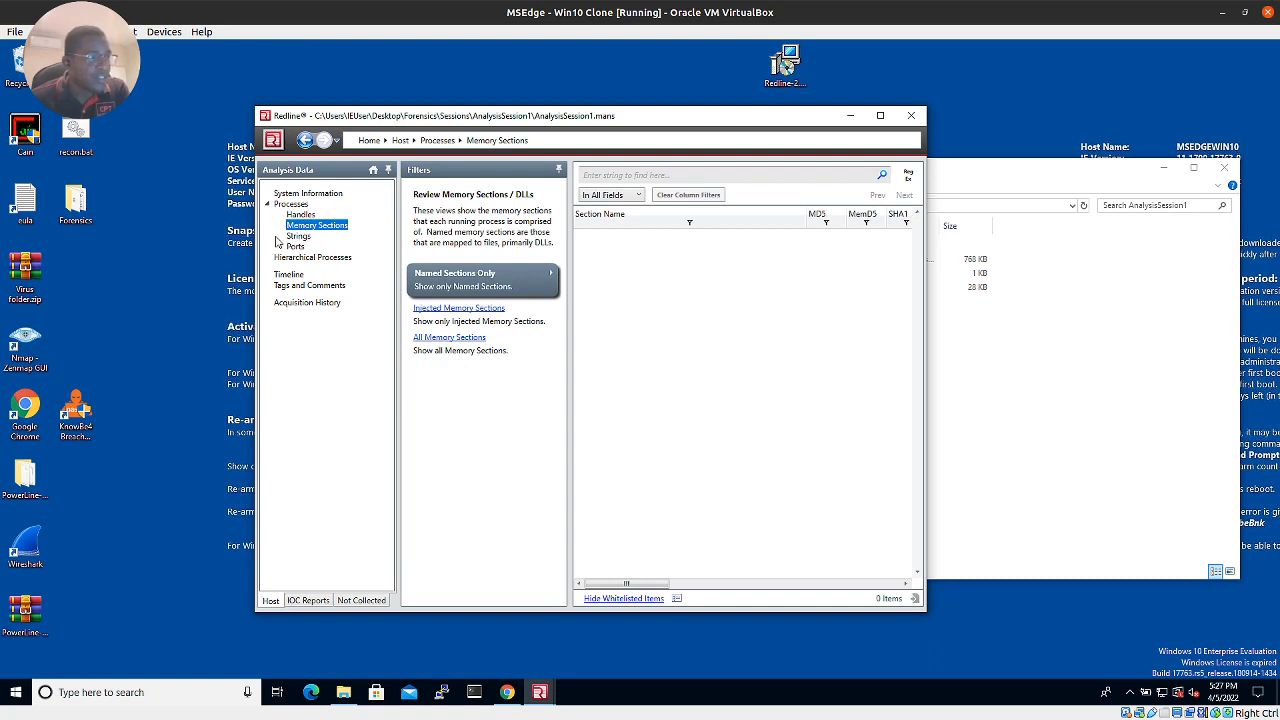
pyautogui.click(296, 237)
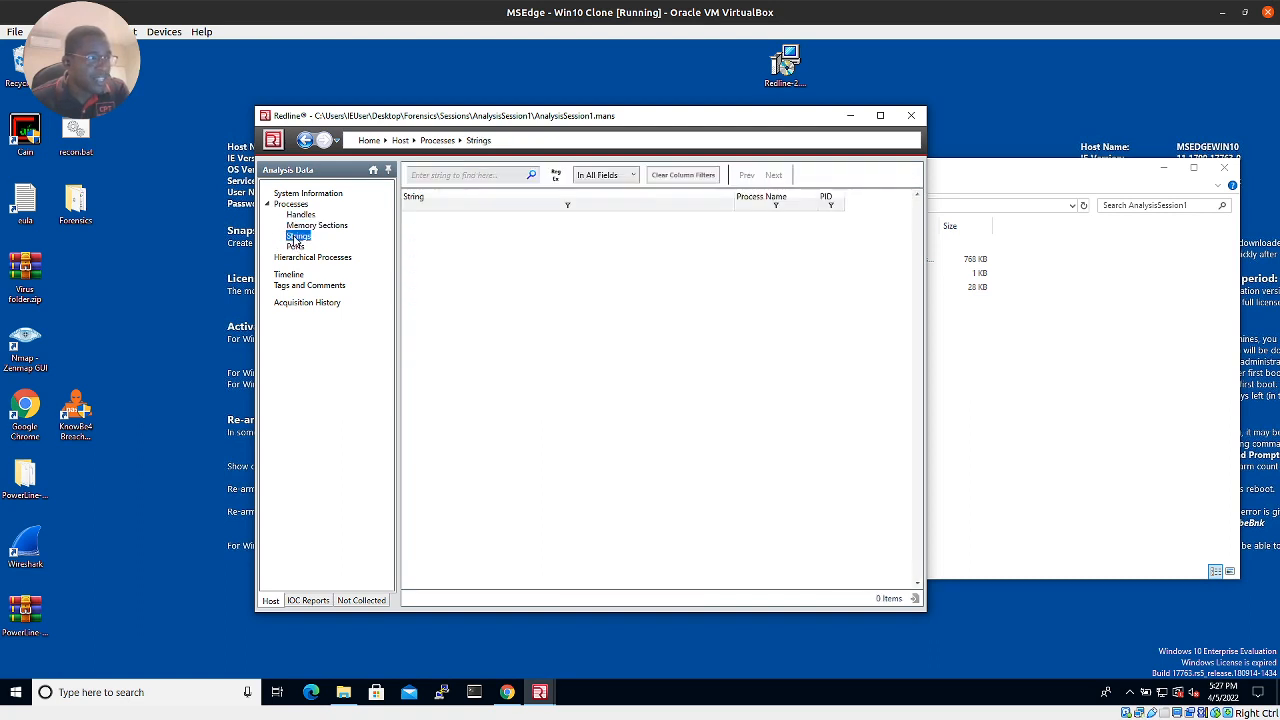
pyautogui.click(451, 177)
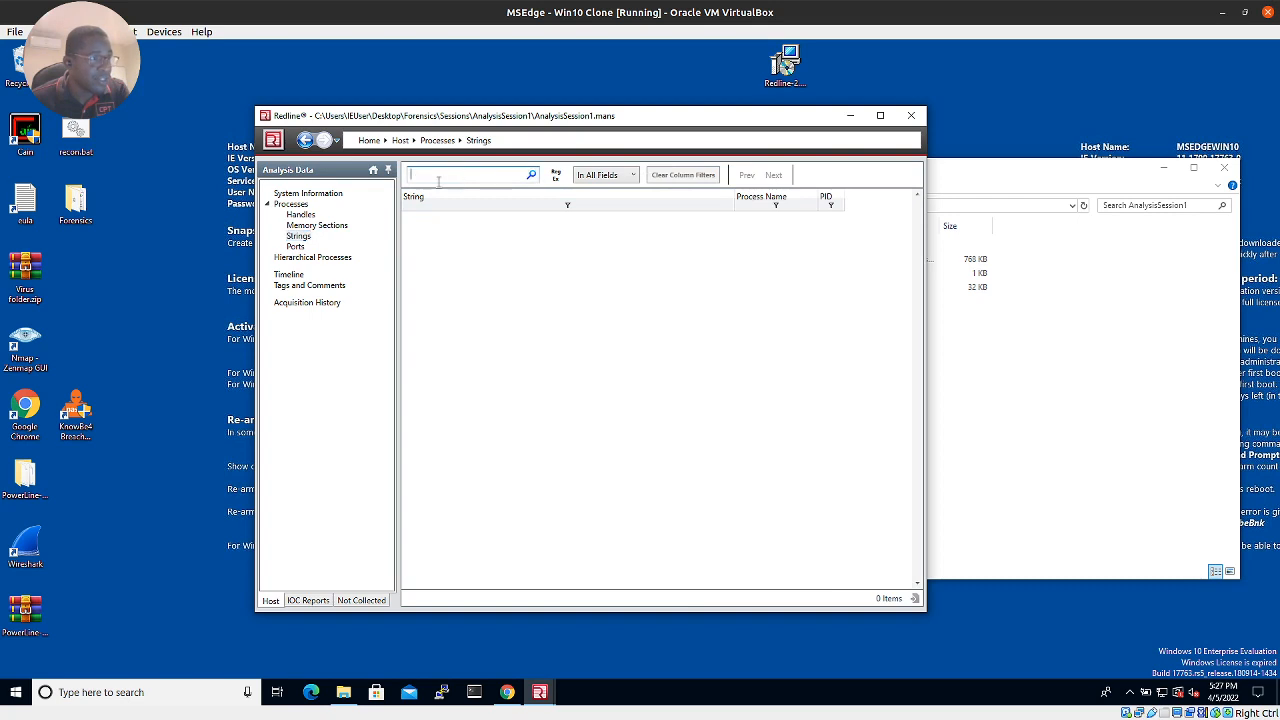
pyautogui.click(295, 247)
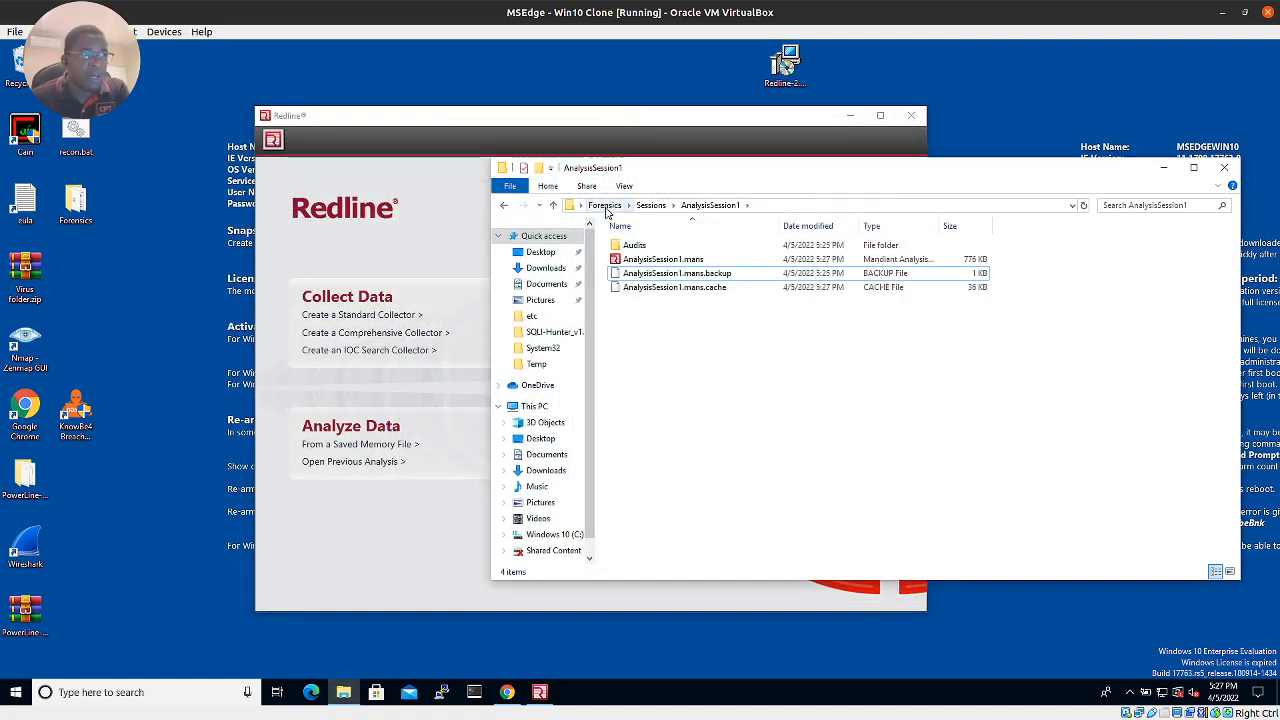
# Return to the Forensics folder and delete all of its contents
pyautogui.click(507, 207)
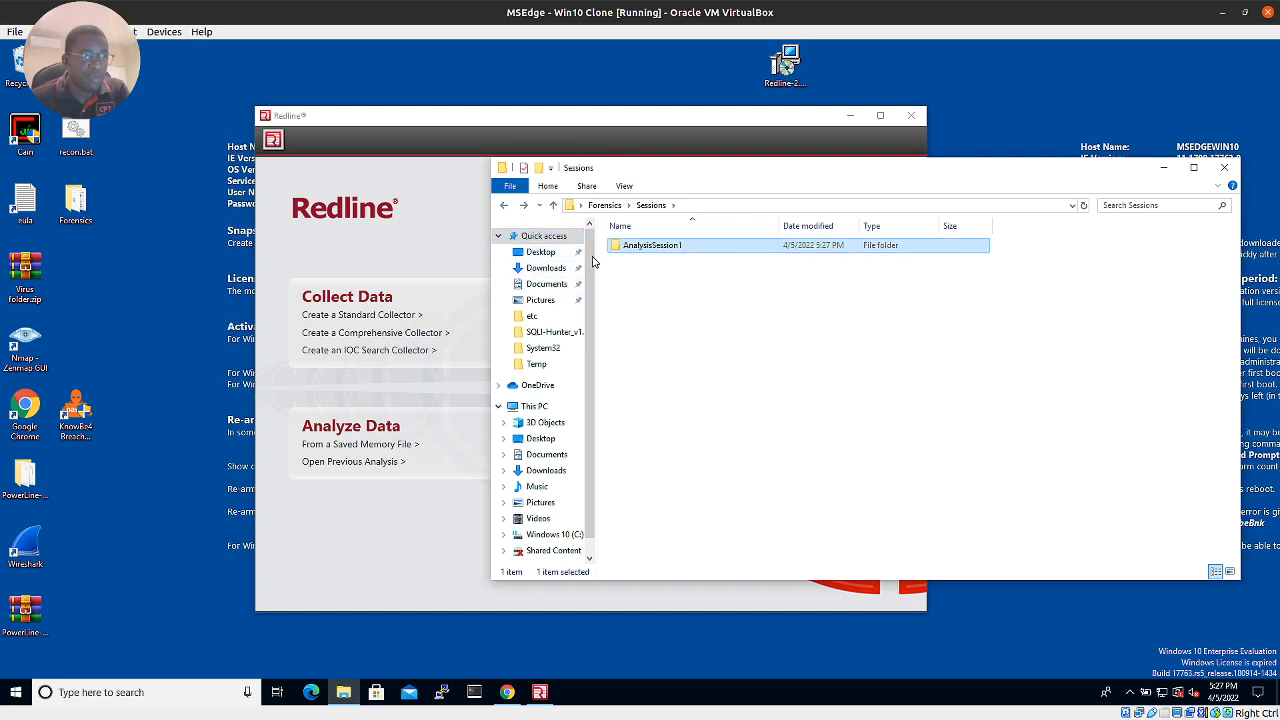
pyautogui.click(502, 206)
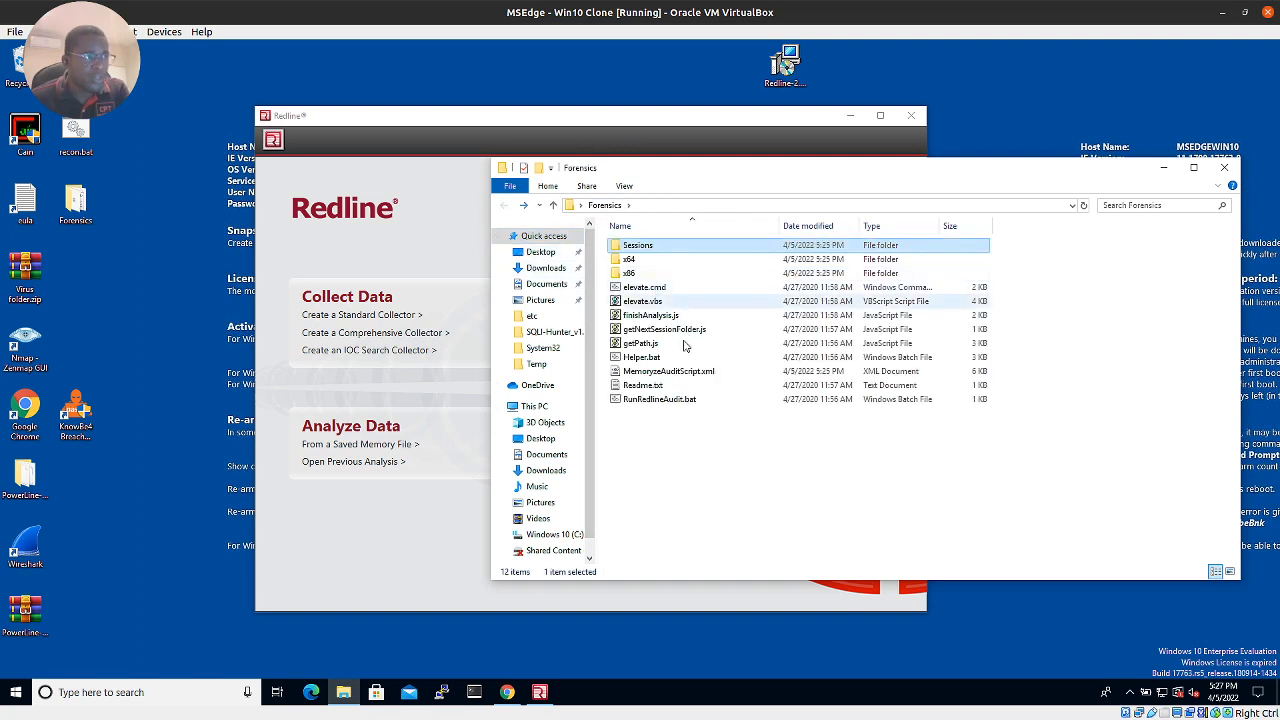
pyautogui.moveTo(668, 445); pyautogui.dragTo(630, 240)
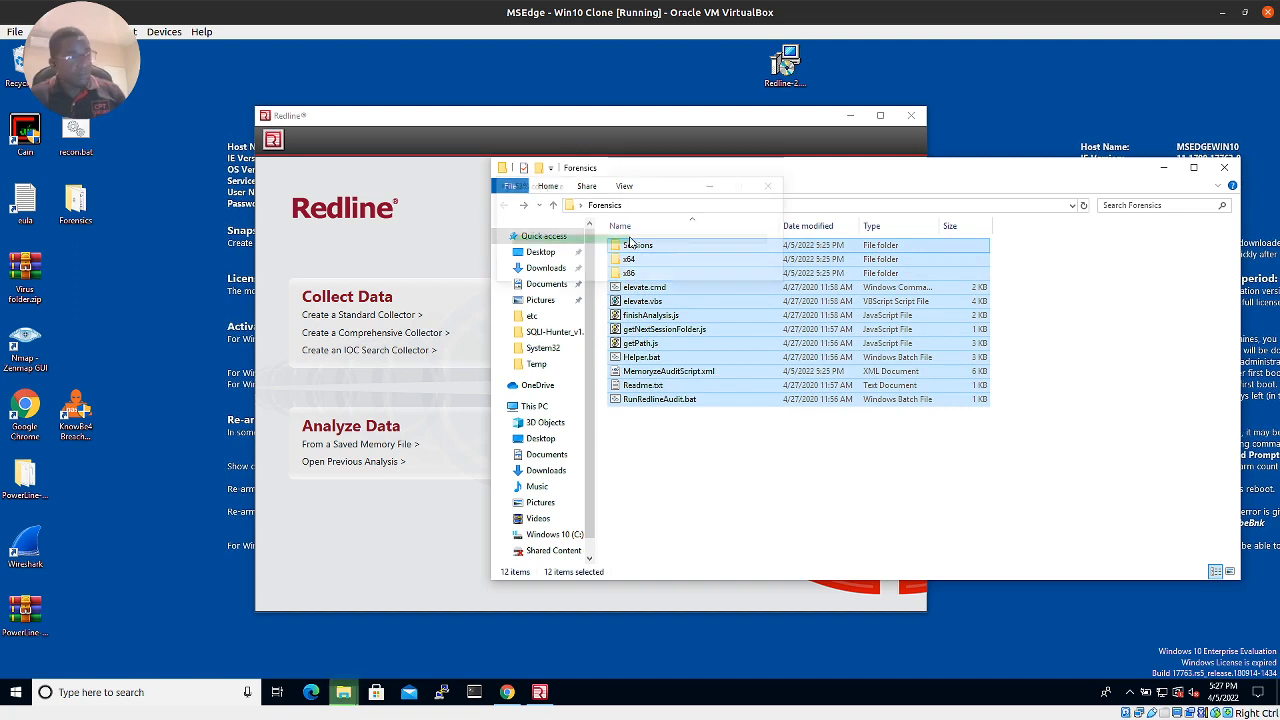
pyautogui.press('Delete')
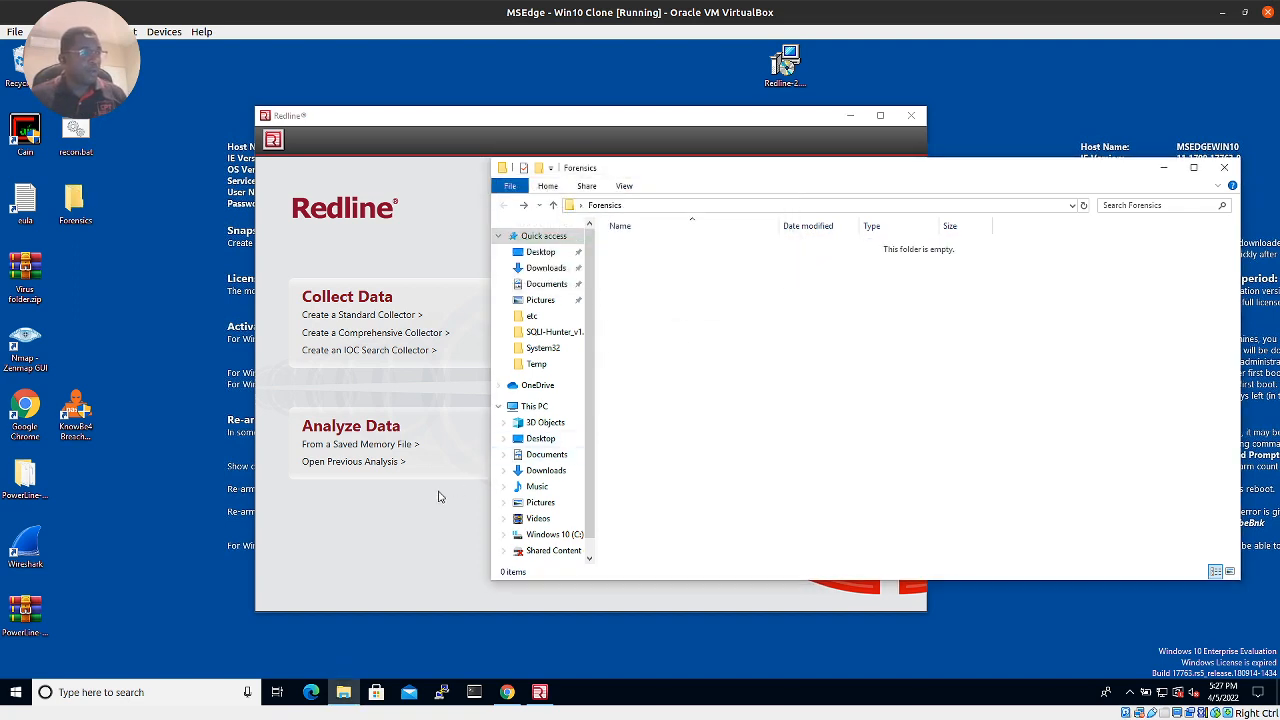
# Start a new standard collector for Windows and edit its script to include process strings, driver strings and memory image acquisition
pyautogui.click(387, 531)
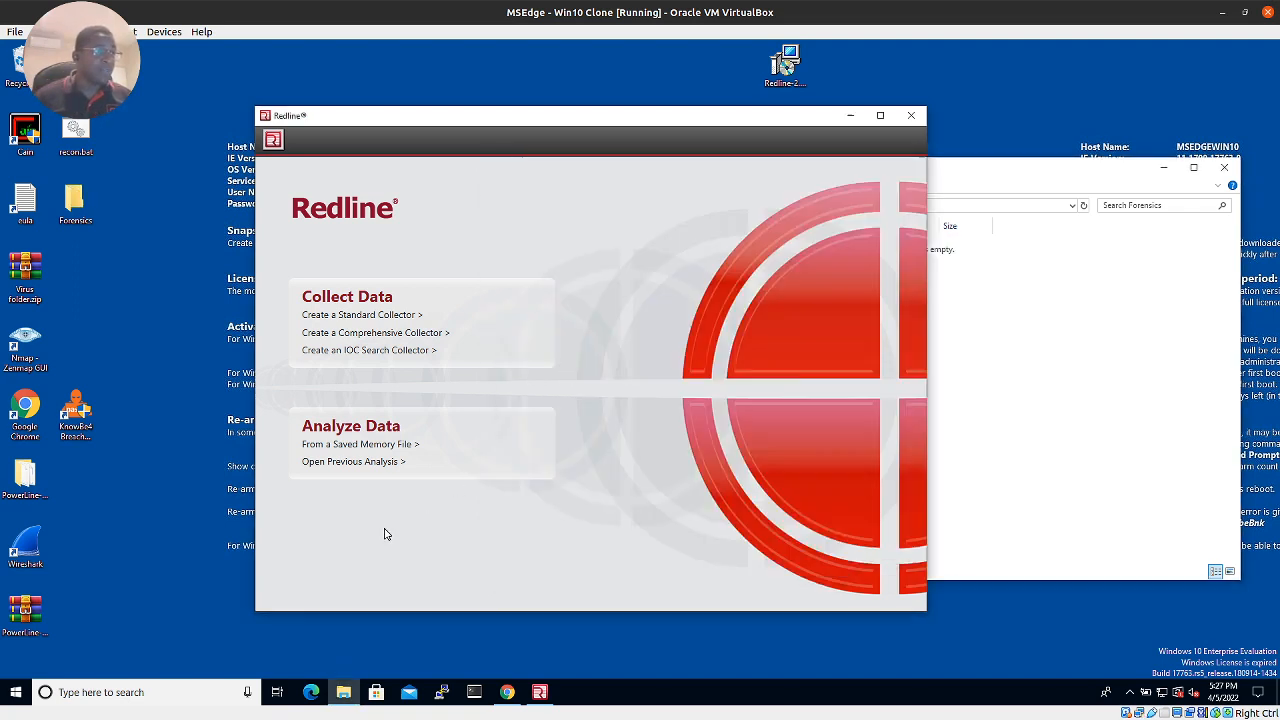
pyautogui.click(348, 316)
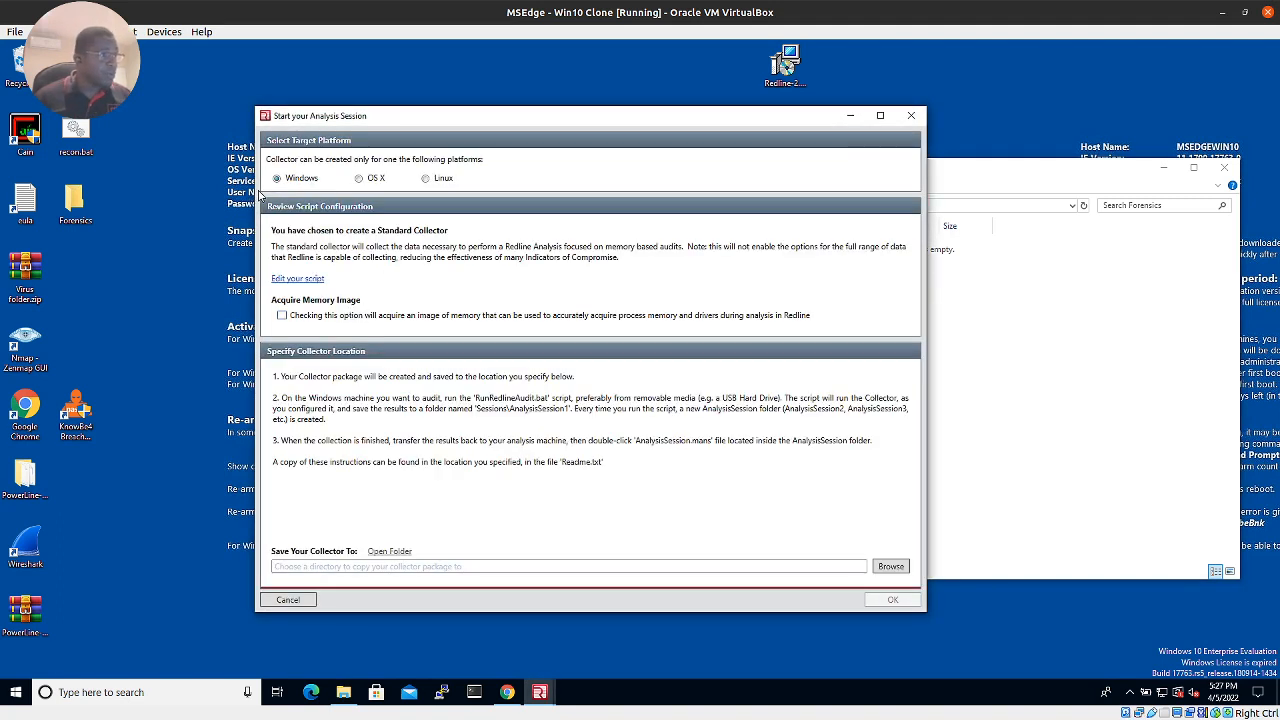
pyautogui.click(303, 281)
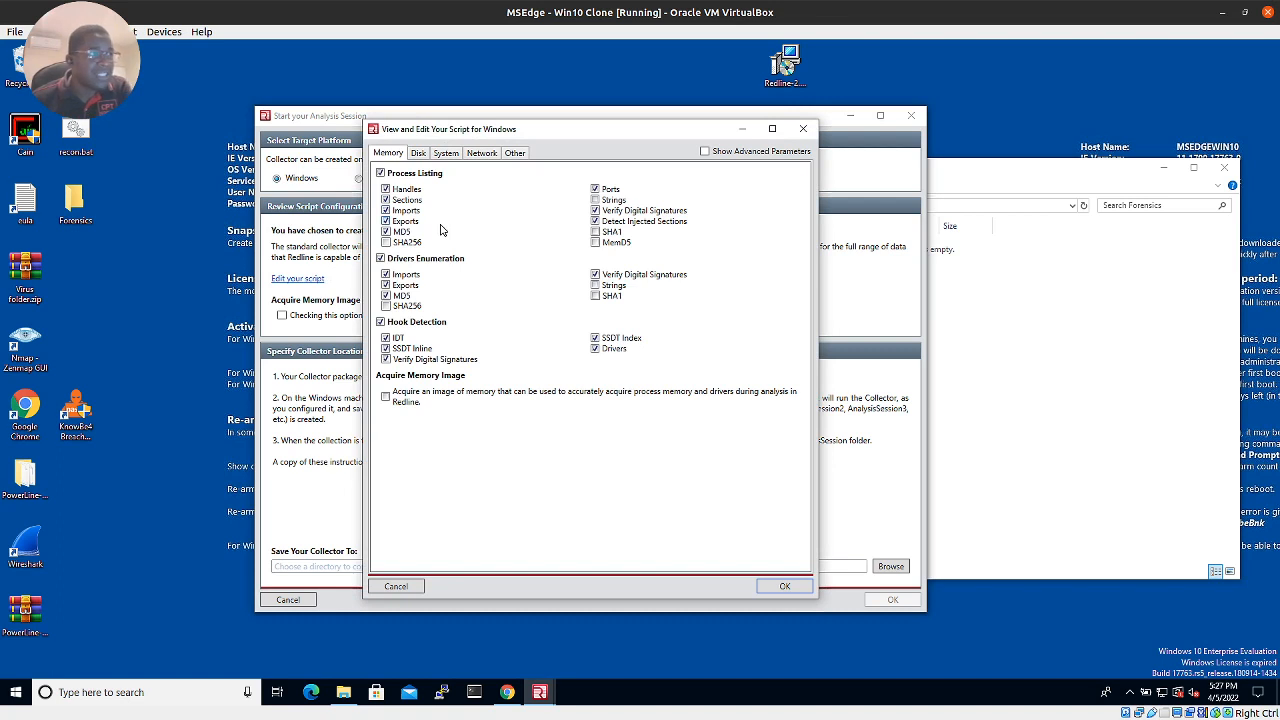
pyautogui.click(595, 200)
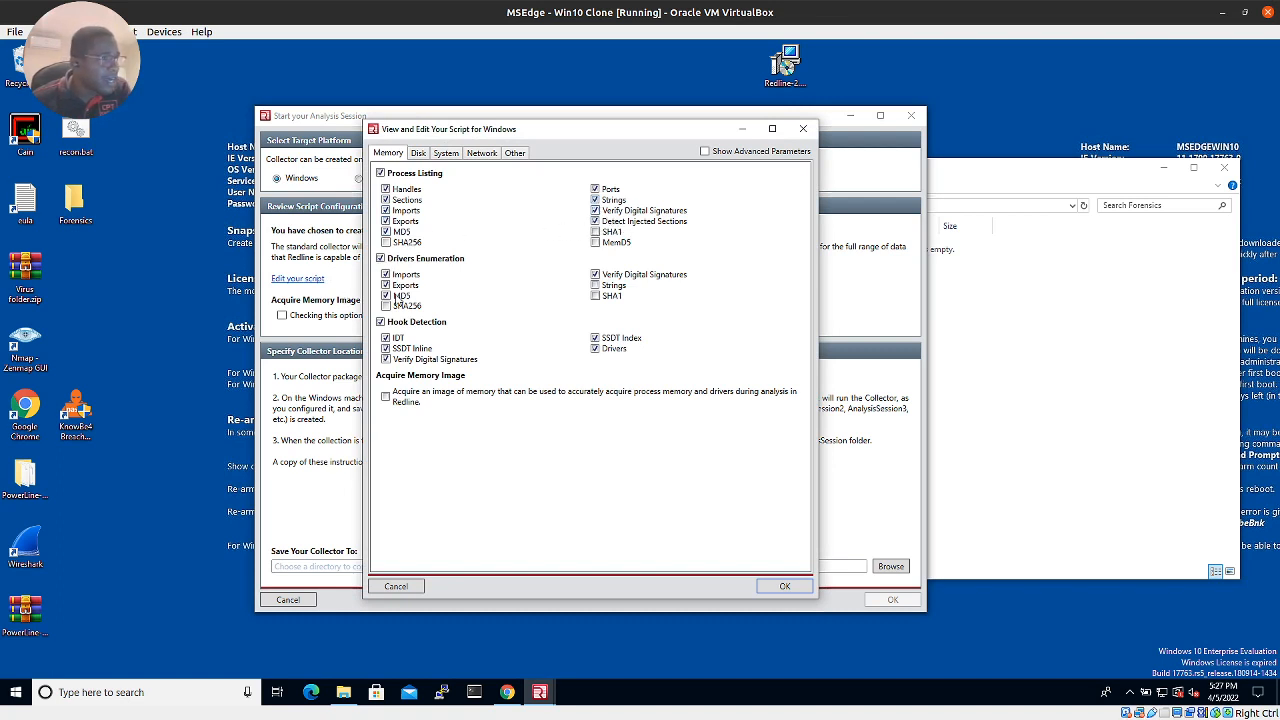
pyautogui.click(395, 298)
pyautogui.click(597, 287)
# Enable file enumeration with active files, NTFS INDX buffers, entropy, imports, digital signatures, directories, resources and MD5
pyautogui.click(419, 155)
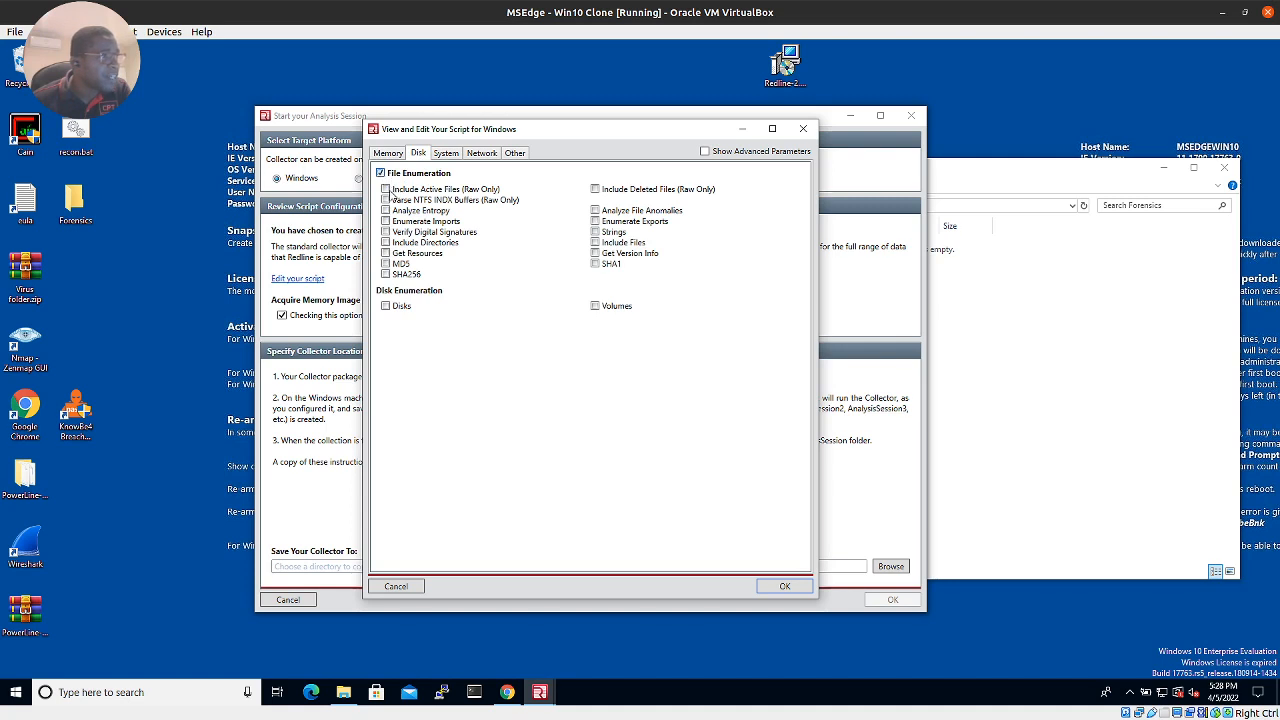
pyautogui.click(386, 190)
pyautogui.click(386, 200)
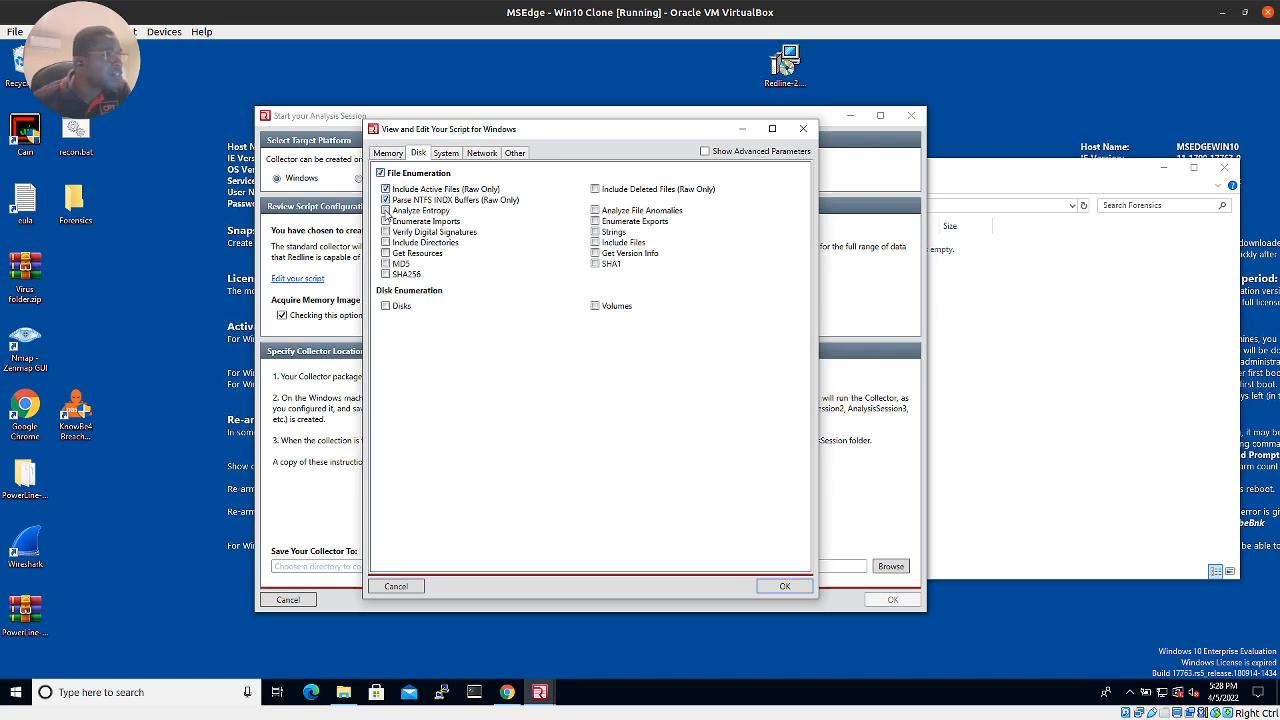
pyautogui.click(386, 211)
pyautogui.click(386, 221)
pyautogui.click(386, 232)
pyautogui.click(386, 243)
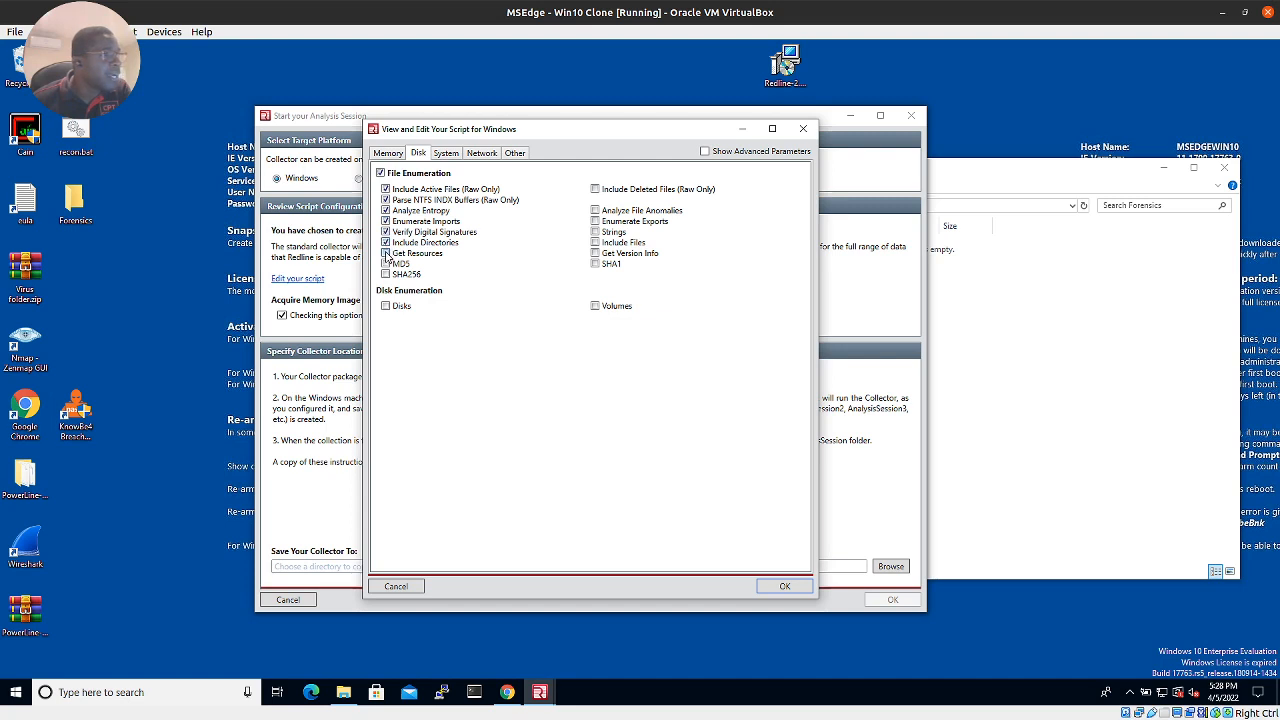
pyautogui.click(386, 253)
pyautogui.click(386, 264)
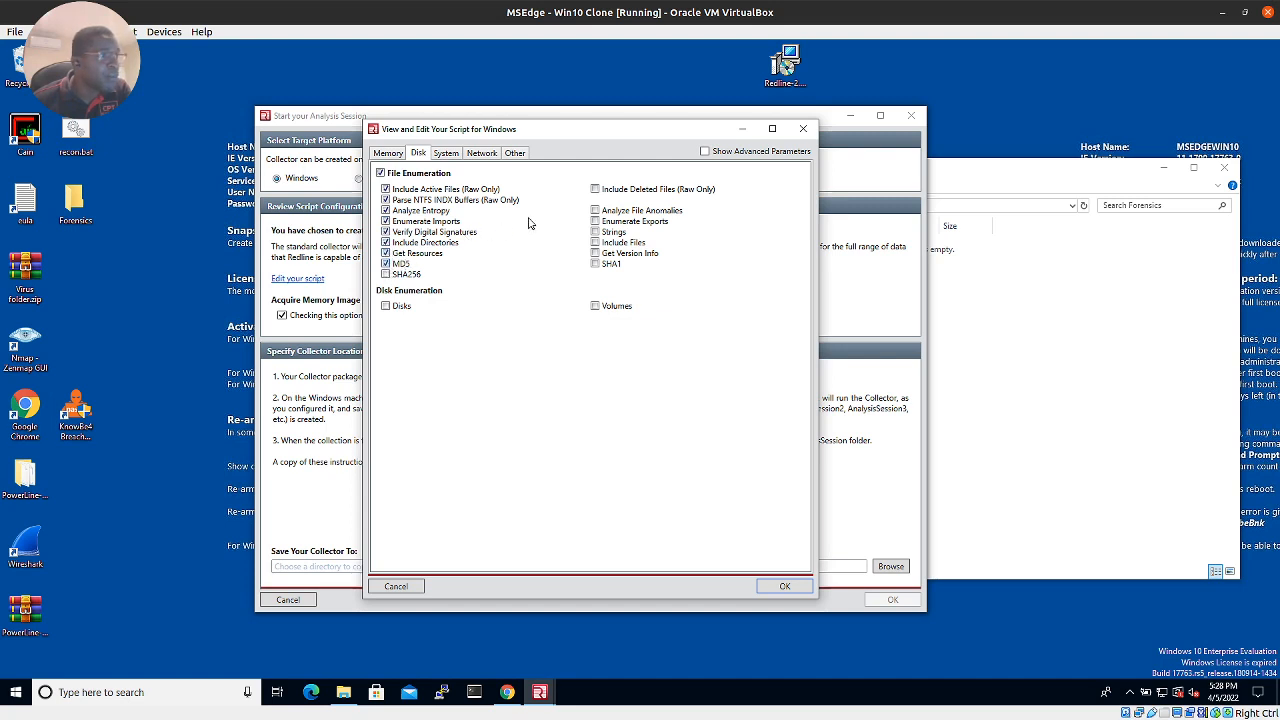
# Add deleted files, file anomalies, exports, strings, files and version info to file enumeration, and enable Disks and Volumes
pyautogui.click(595, 189)
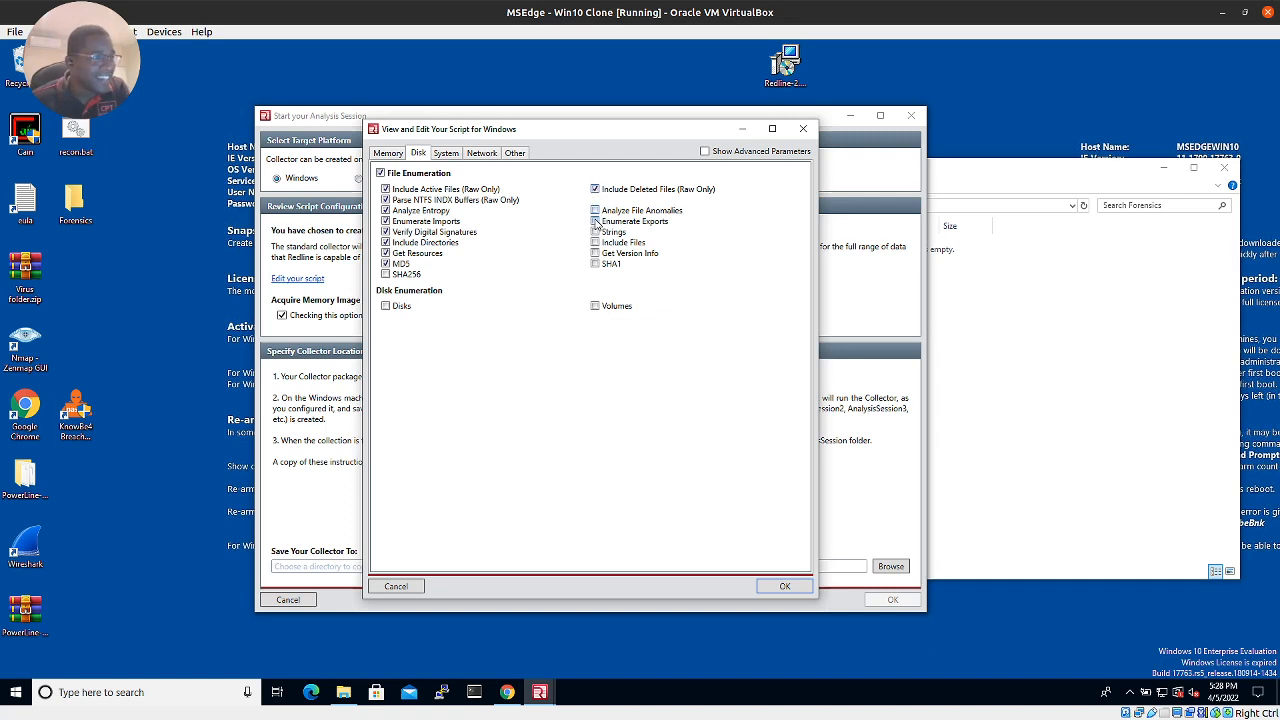
pyautogui.click(595, 211)
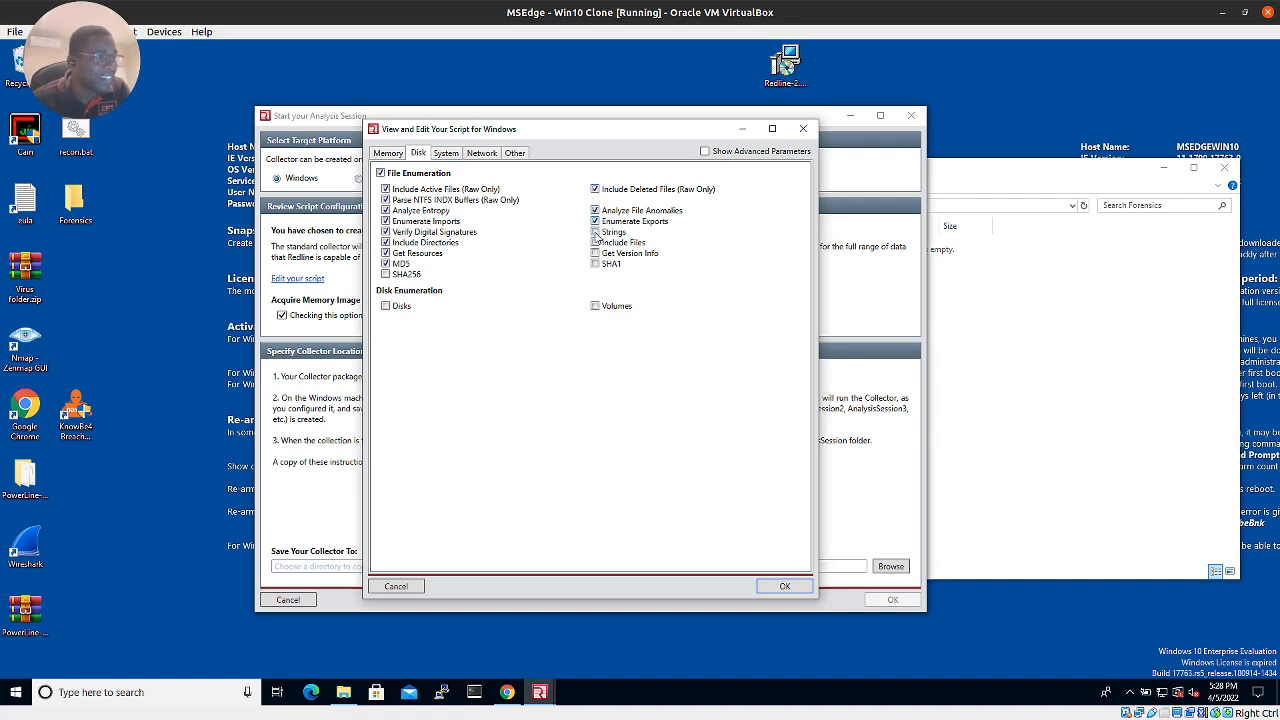
pyautogui.click(595, 232)
pyautogui.click(595, 254)
pyautogui.click(388, 308)
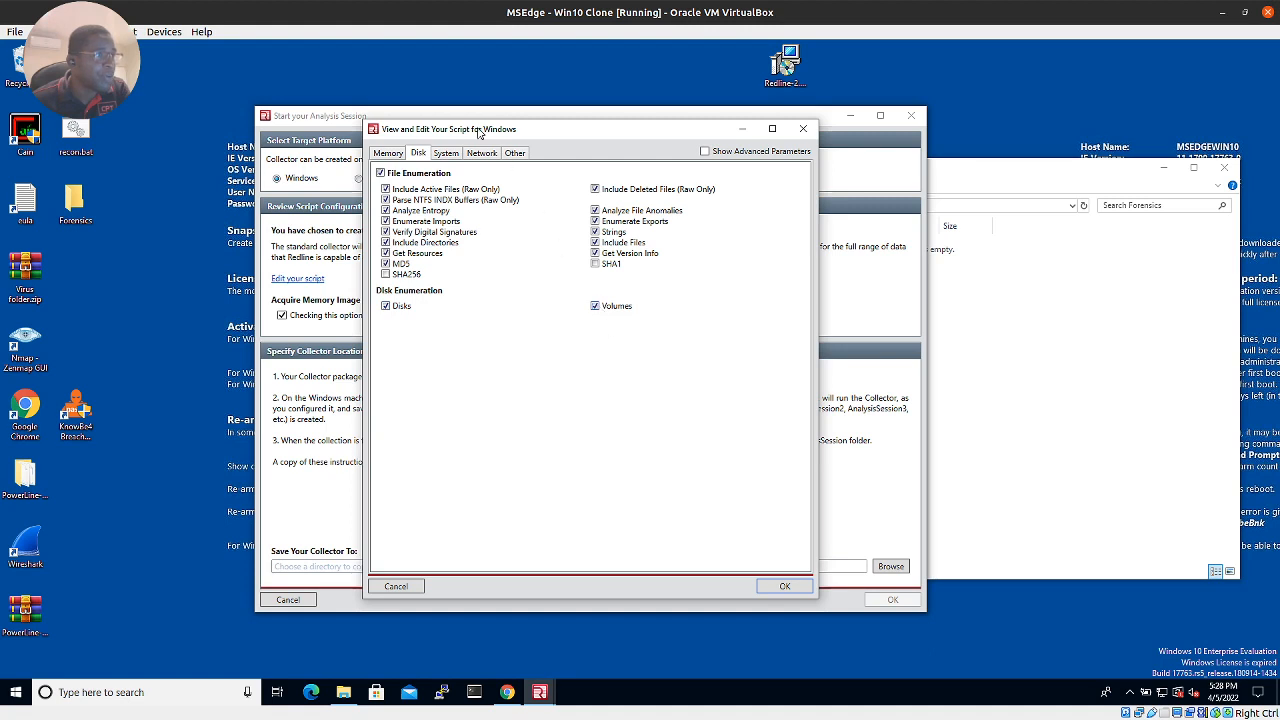
# Enable system restore points, registry hive enumeration, user accounts, prefetch, registry enumeration and event logs in the script's system options
pyautogui.click(442, 156)
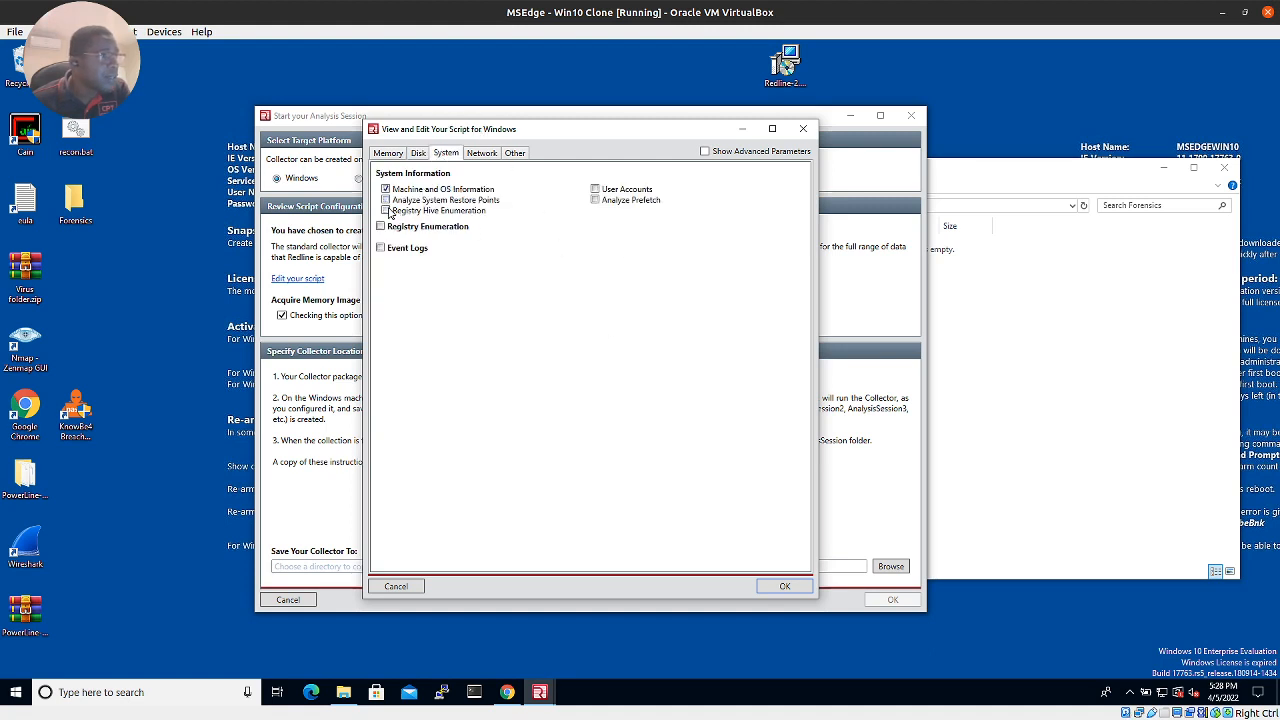
pyautogui.click(387, 201)
pyautogui.click(386, 211)
pyautogui.click(596, 190)
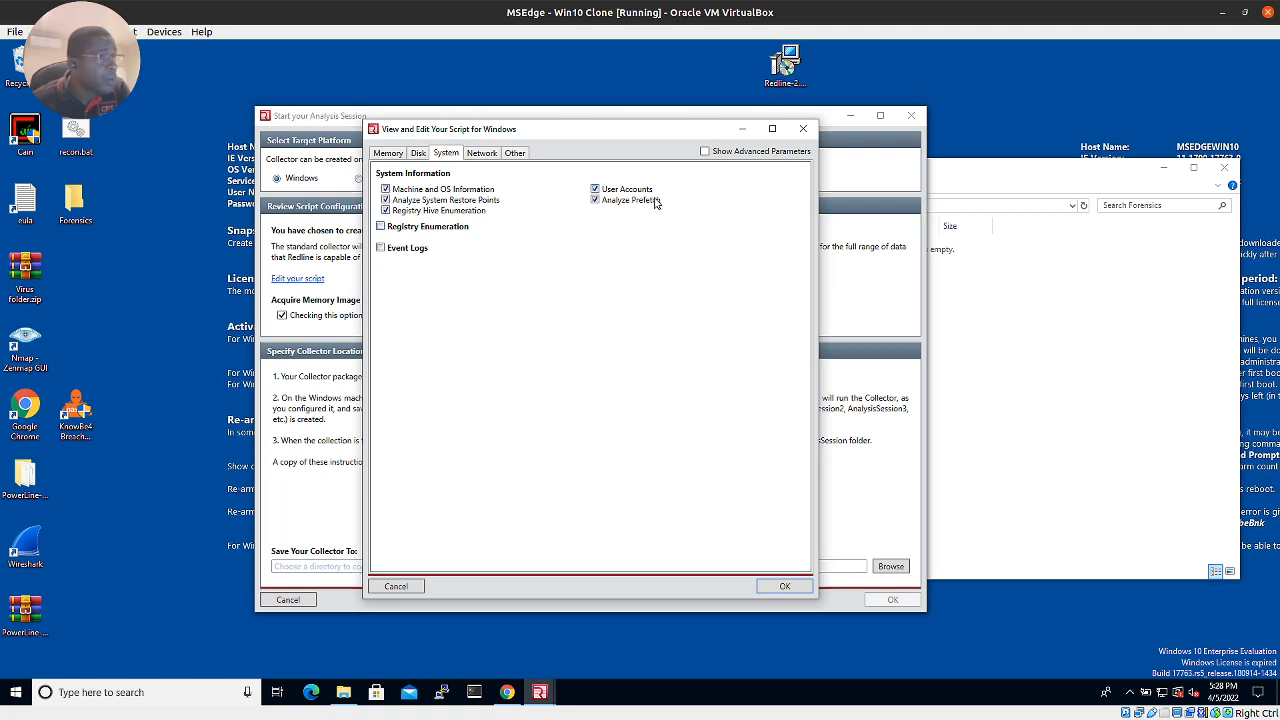
pyautogui.click(380, 248)
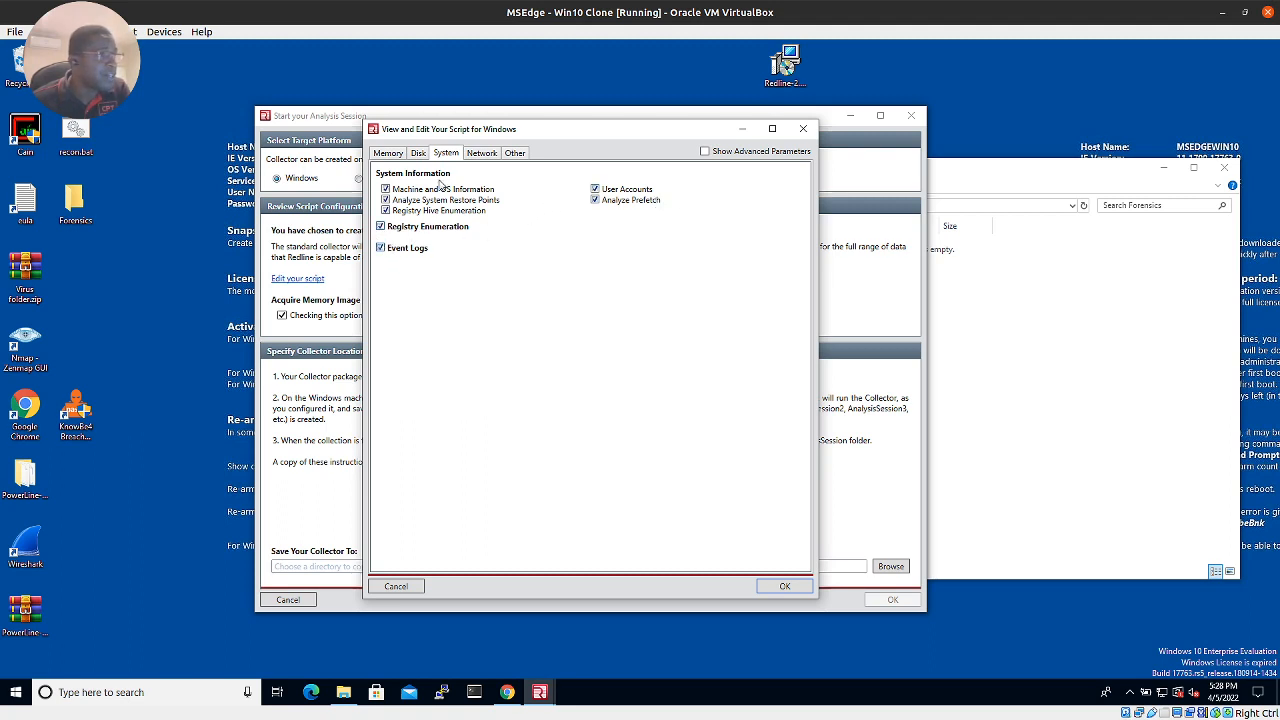
# Enable port enumeration, DNS, ARP and routing tables, plus browser history with cookies, form history, file downloads and URL history
pyautogui.click(481, 153)
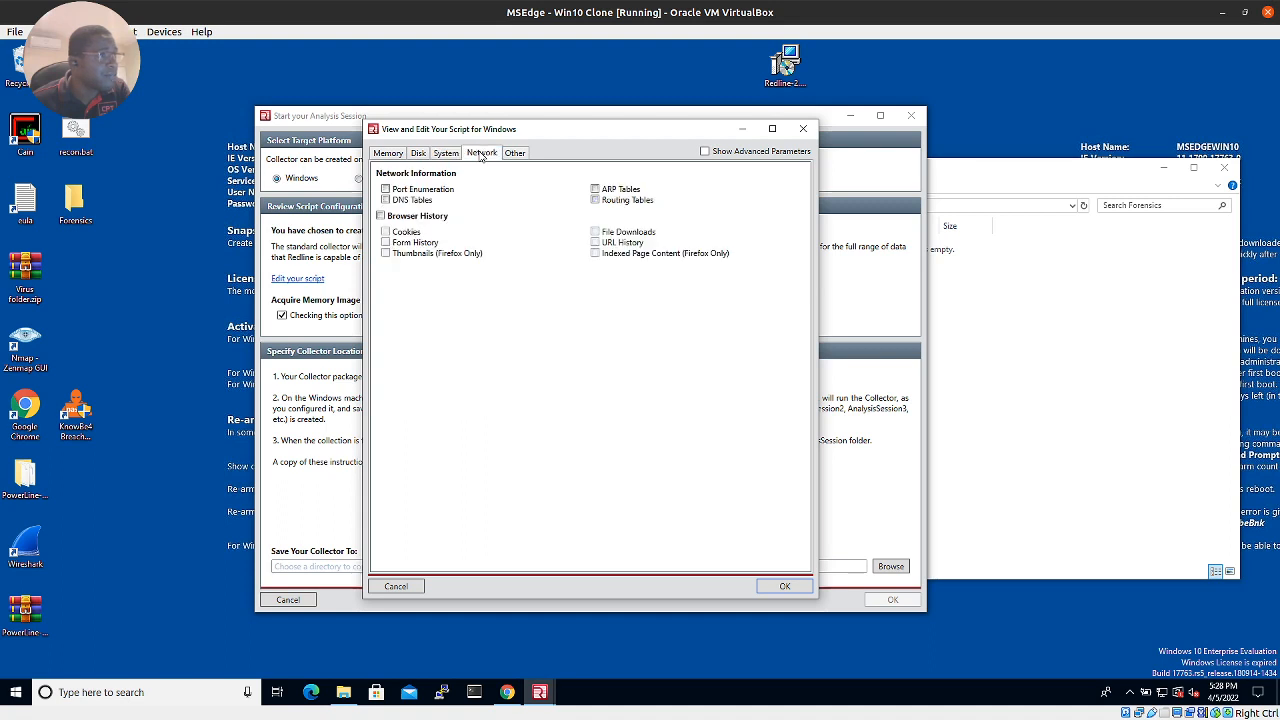
pyautogui.click(385, 189)
pyautogui.click(595, 189)
pyautogui.click(595, 200)
pyautogui.click(381, 216)
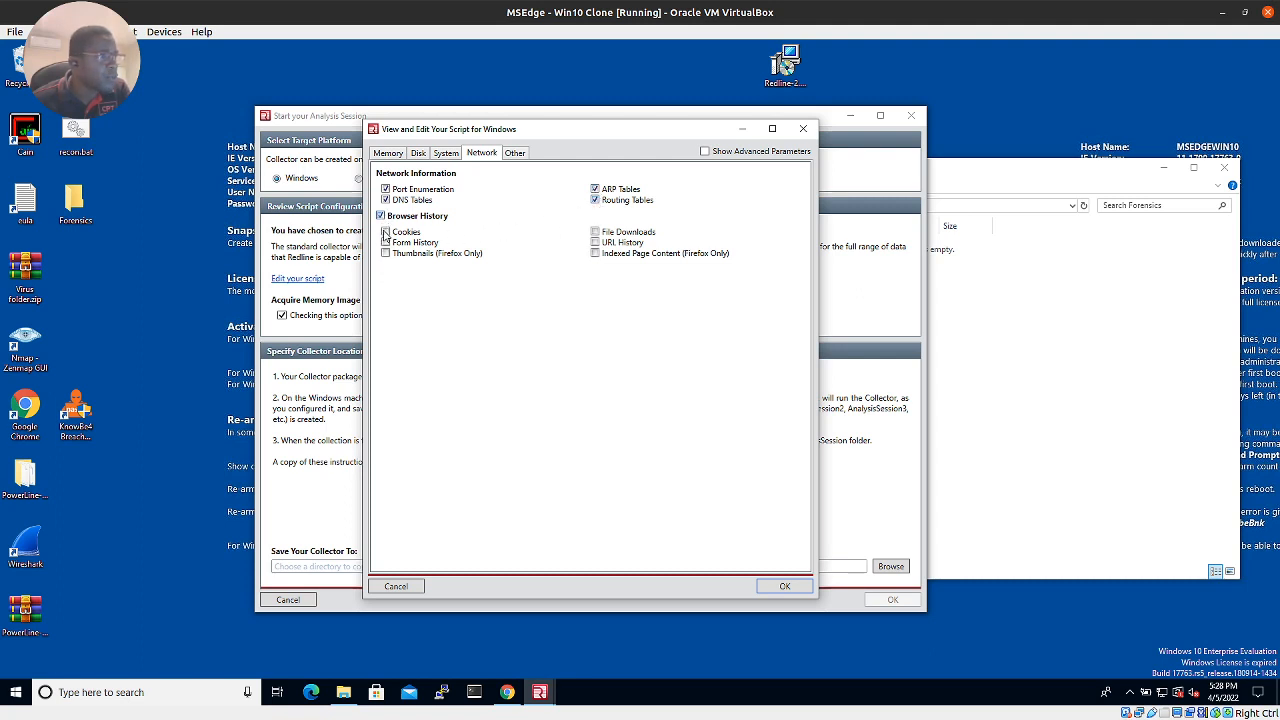
pyautogui.click(386, 232)
pyautogui.click(386, 243)
pyautogui.click(595, 232)
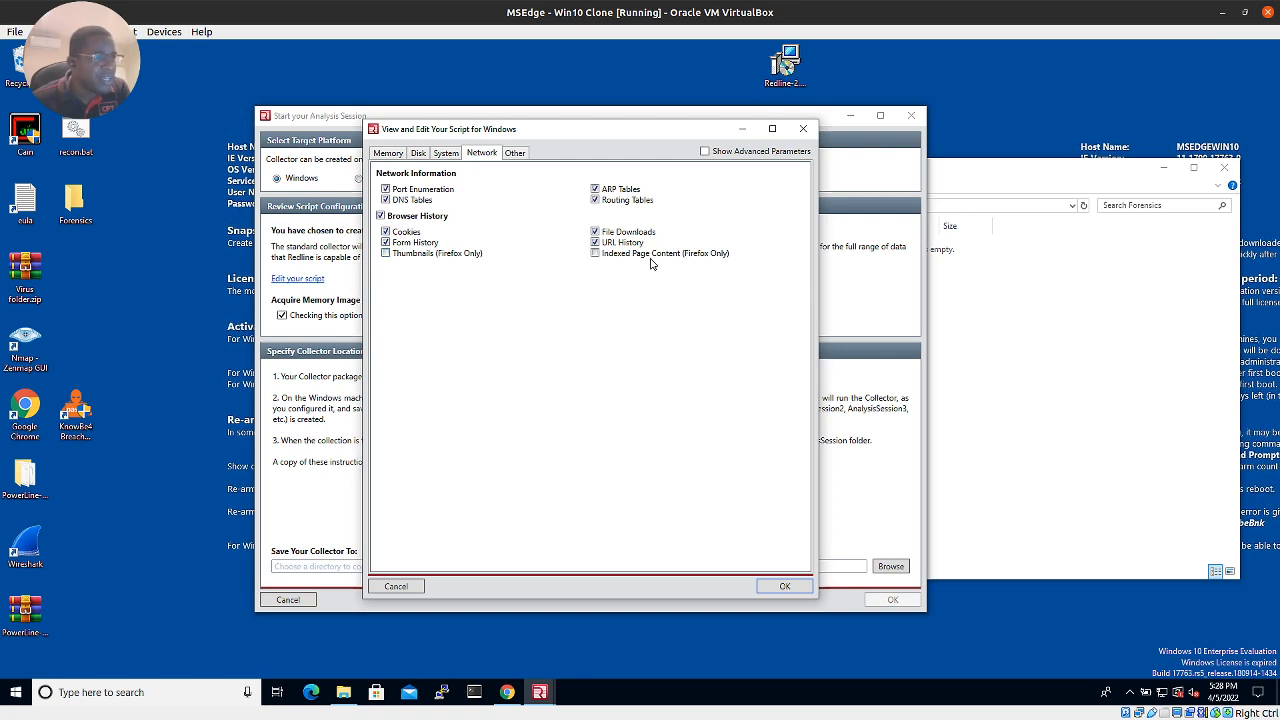
# Enable collection of Services and Tasks, each with MD5 and SHA1 hashes
pyautogui.click(517, 155)
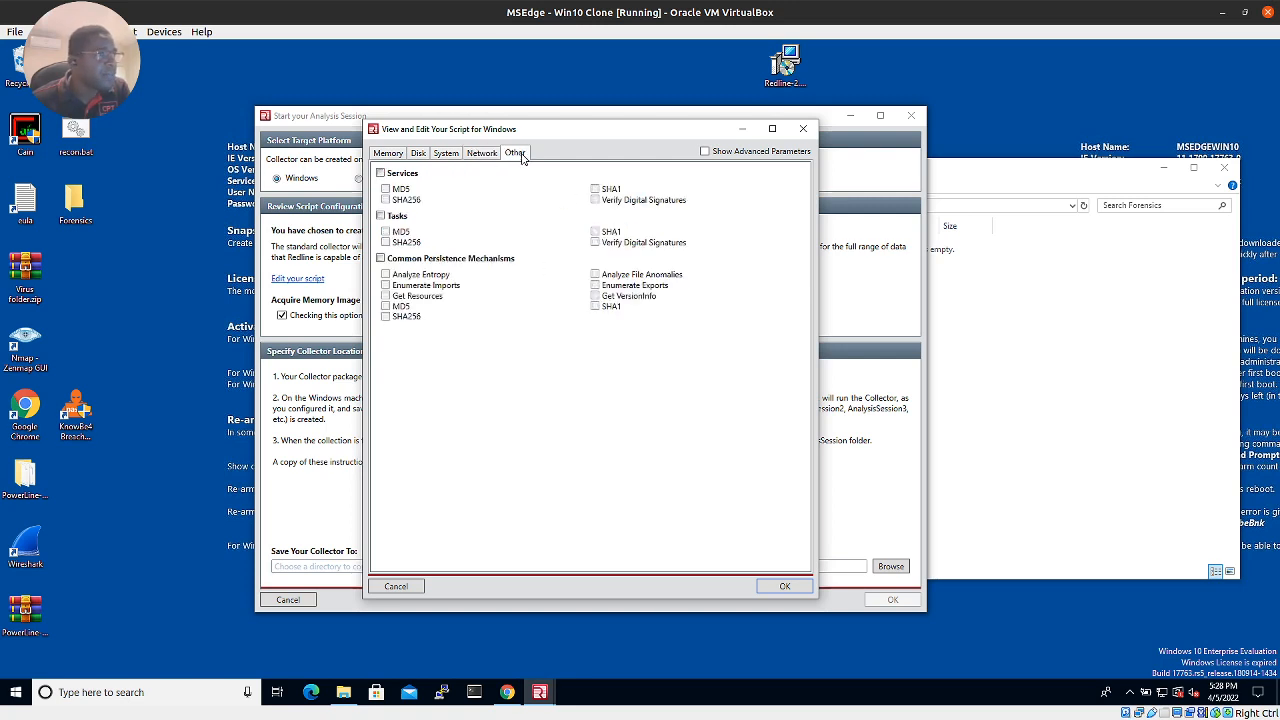
pyautogui.click(381, 174)
pyautogui.click(595, 191)
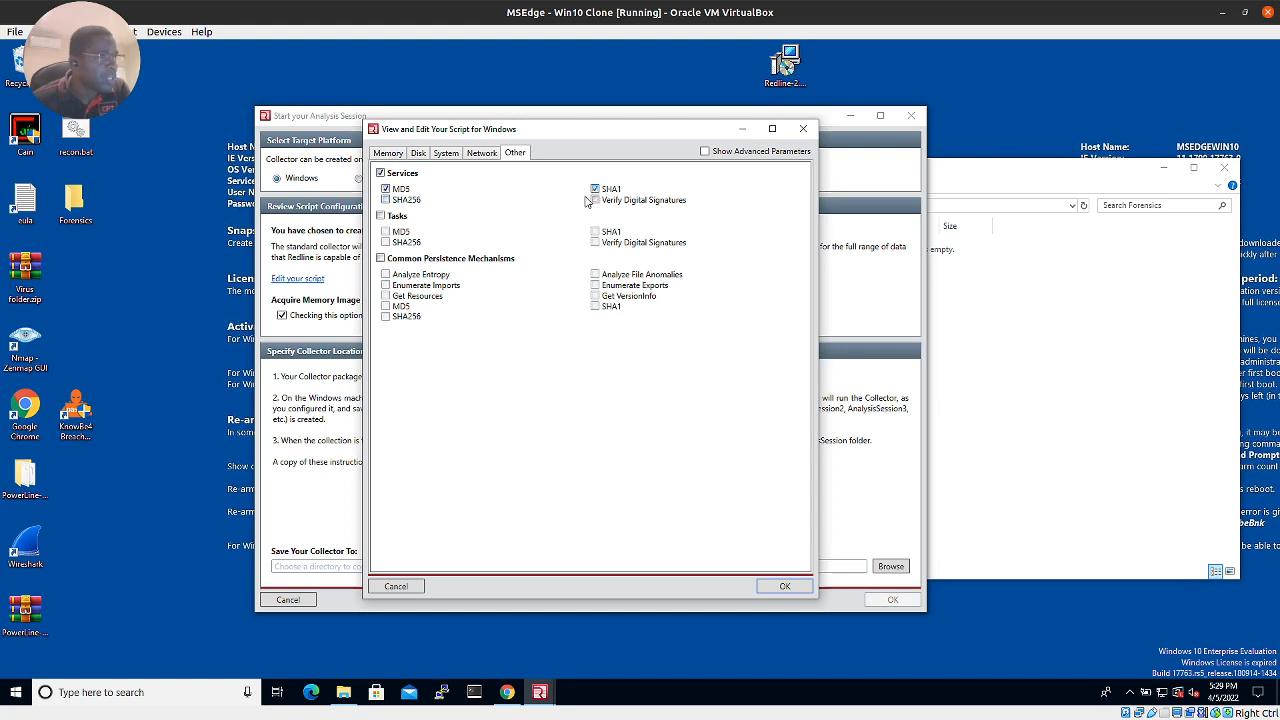
pyautogui.click(380, 216)
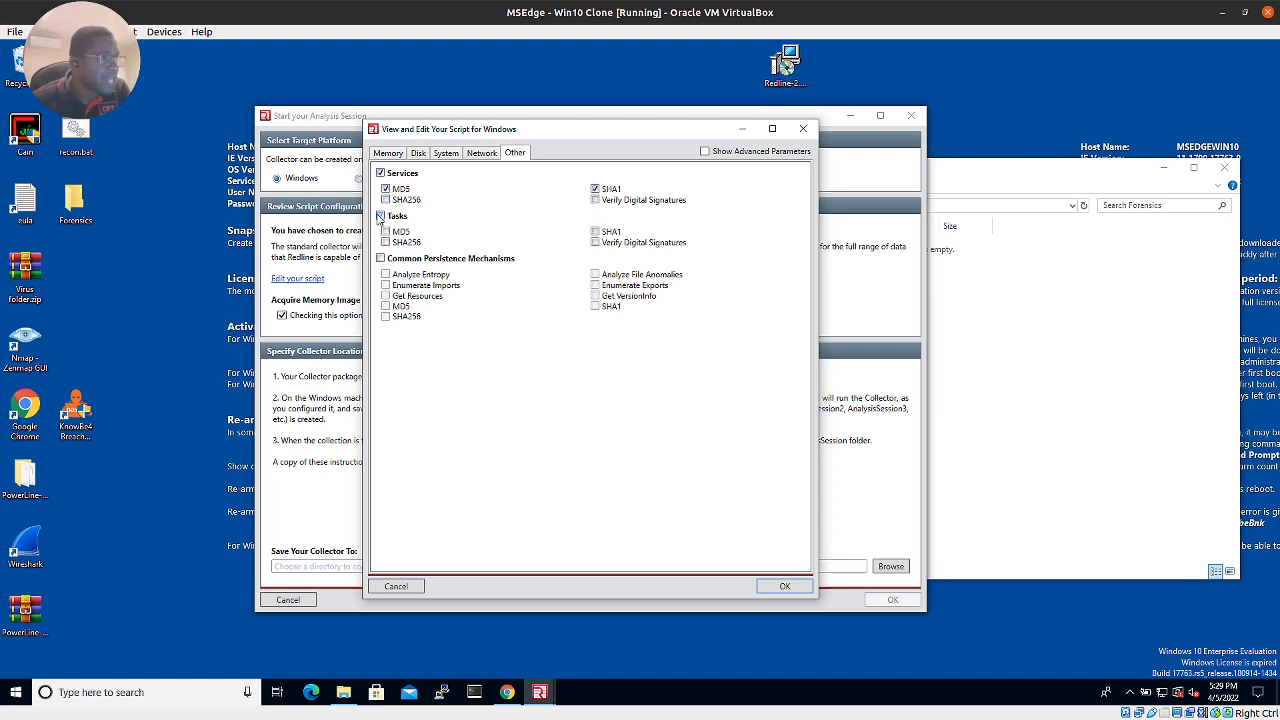
pyautogui.click(386, 232)
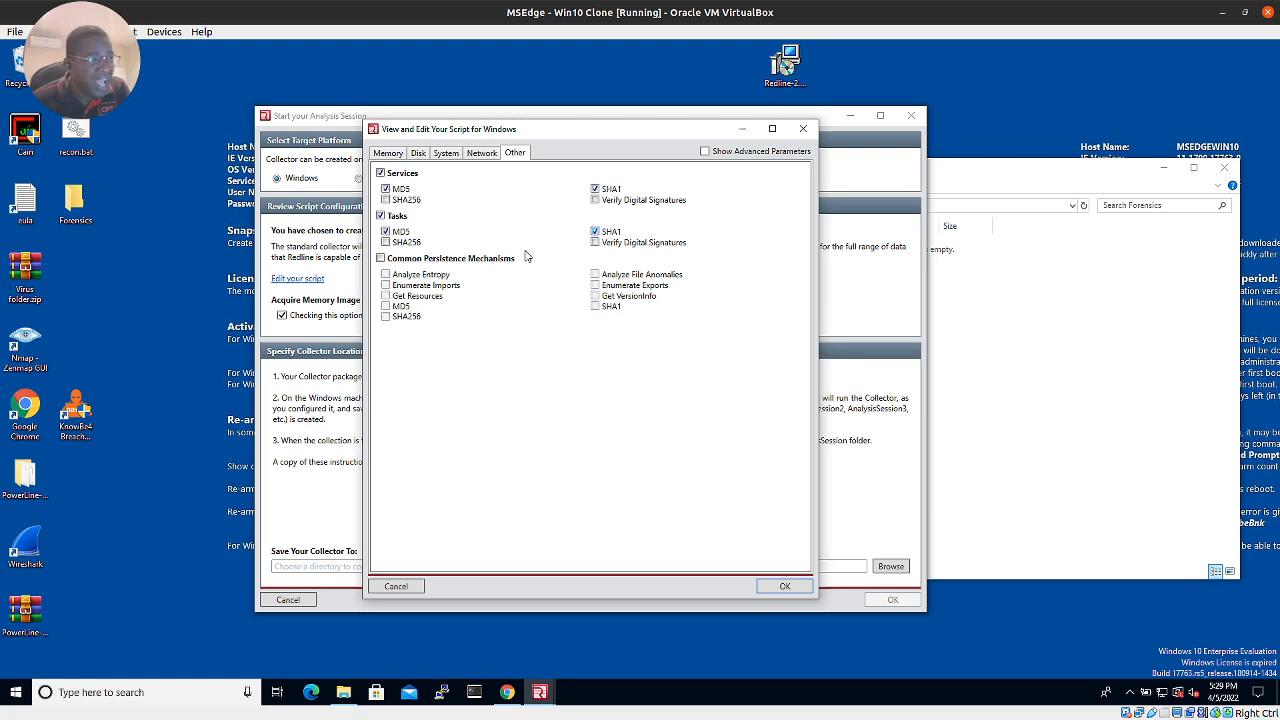
# Enable common persistence mechanisms with entropy, imports, resources, MD5, file anomalies, exports and version info, and accept the script
pyautogui.click(381, 260)
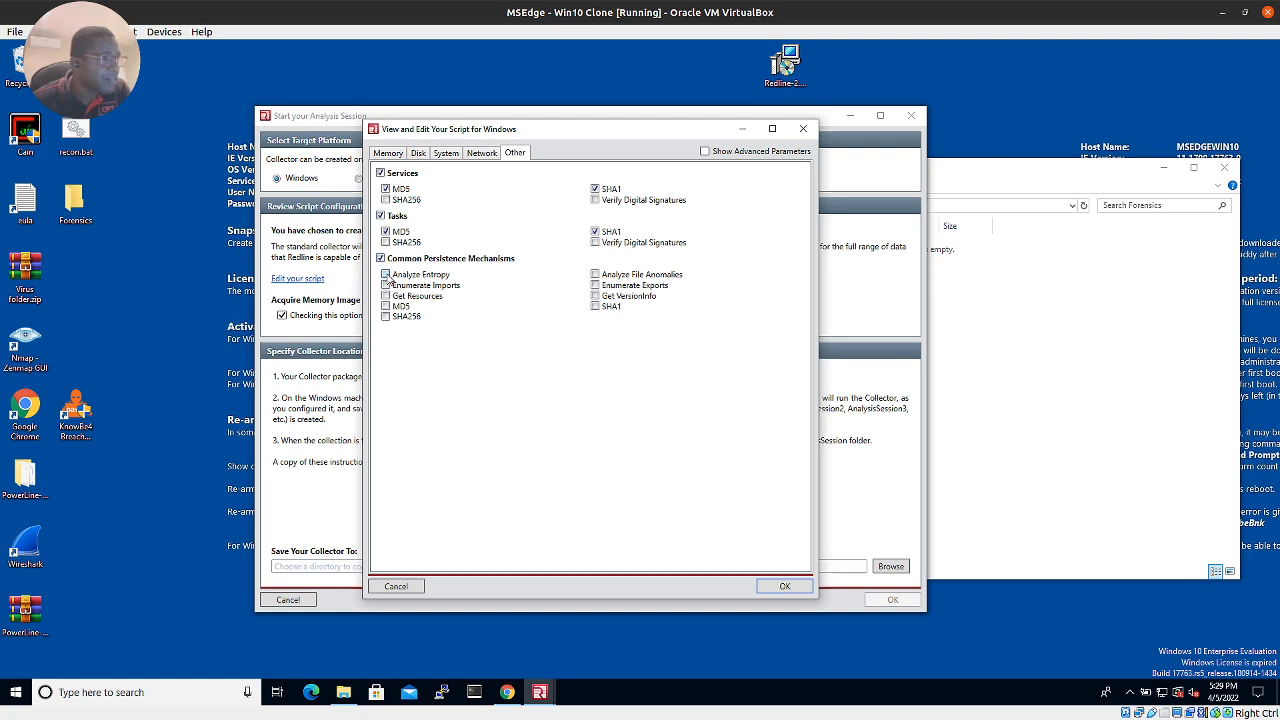
pyautogui.click(386, 275)
pyautogui.click(386, 286)
pyautogui.click(387, 306)
pyautogui.click(386, 296)
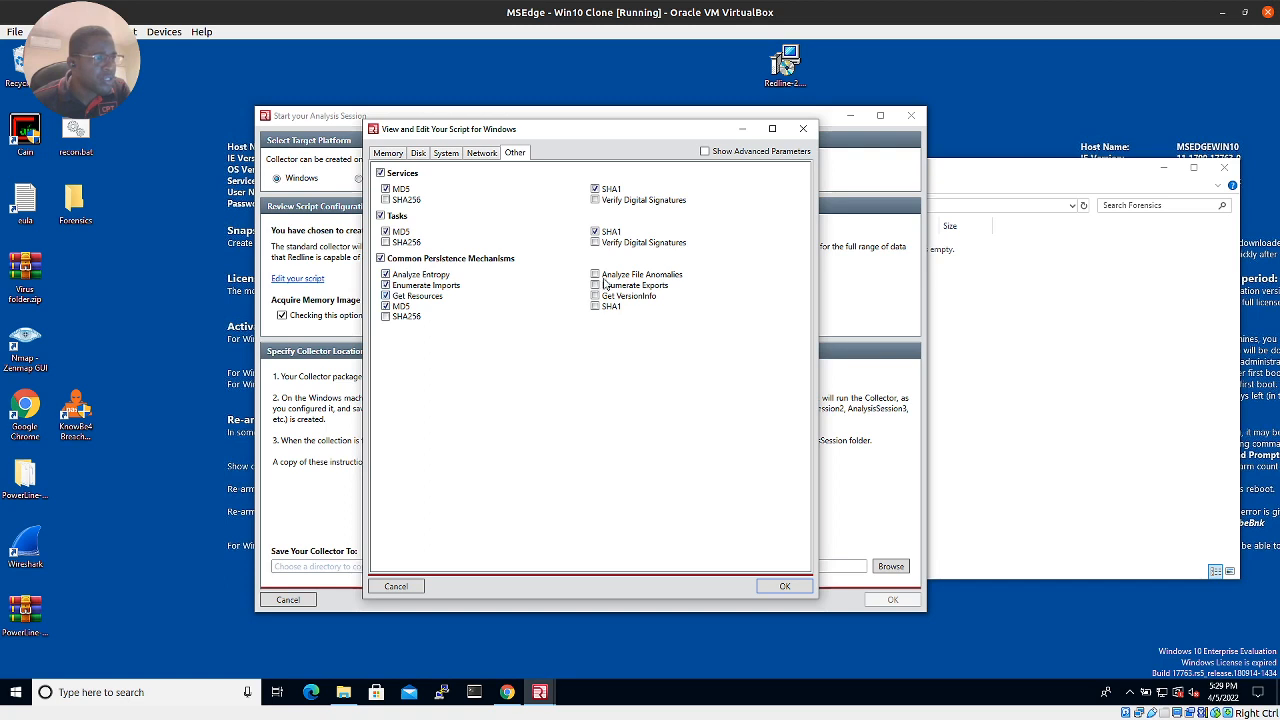
pyautogui.click(595, 274)
pyautogui.click(595, 285)
pyautogui.click(595, 296)
pyautogui.click(785, 586)
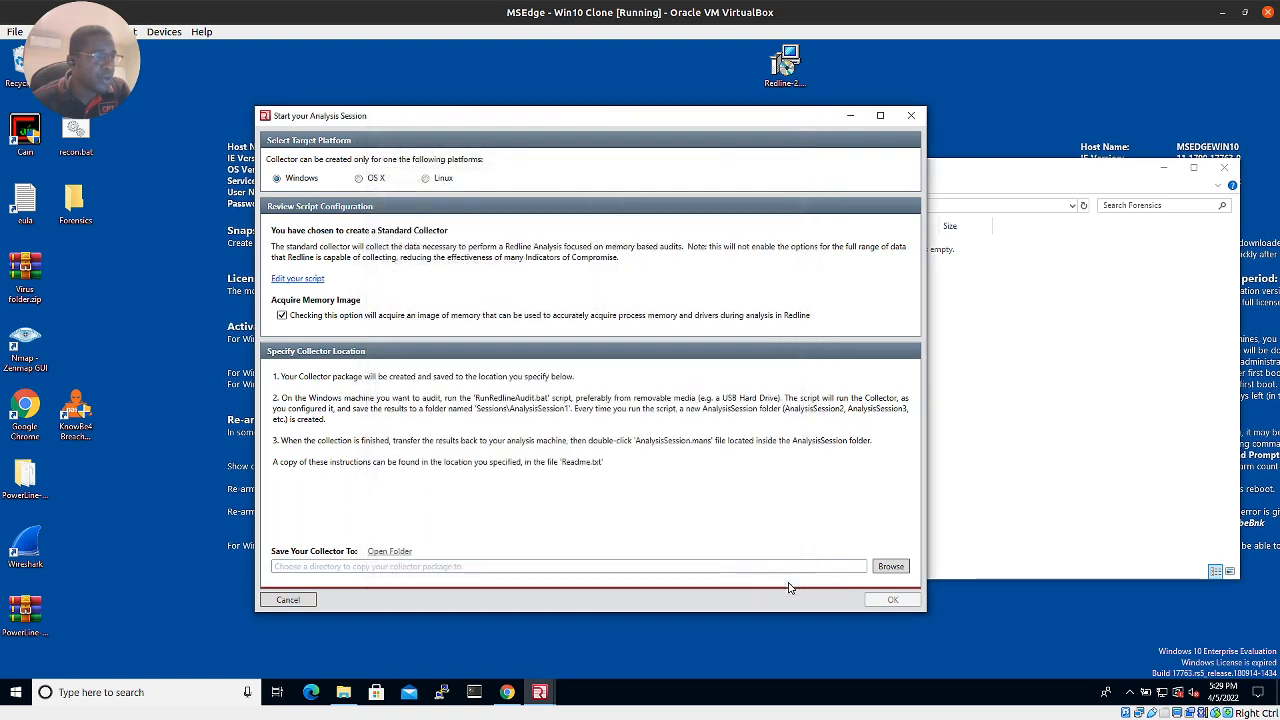
# Choose the Forensics folder on the Desktop as the save location and create the collector
pyautogui.click(886, 567)
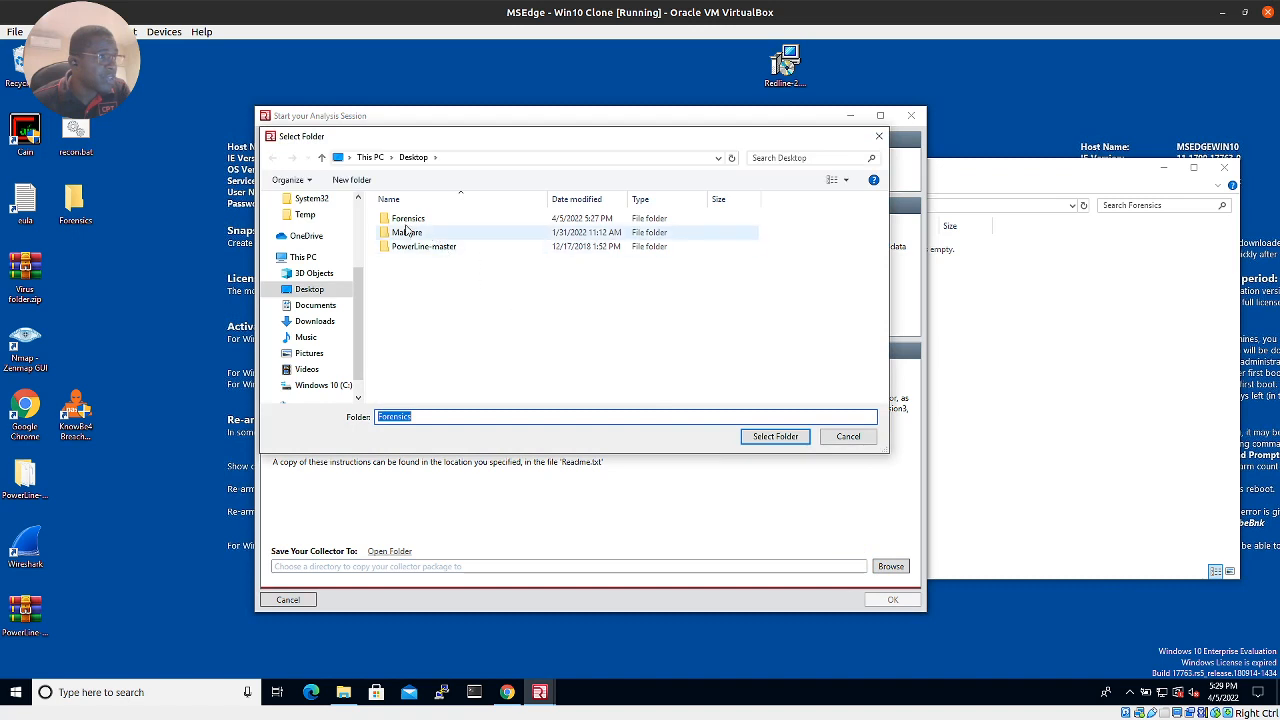
pyautogui.click(405, 218)
pyautogui.click(777, 438)
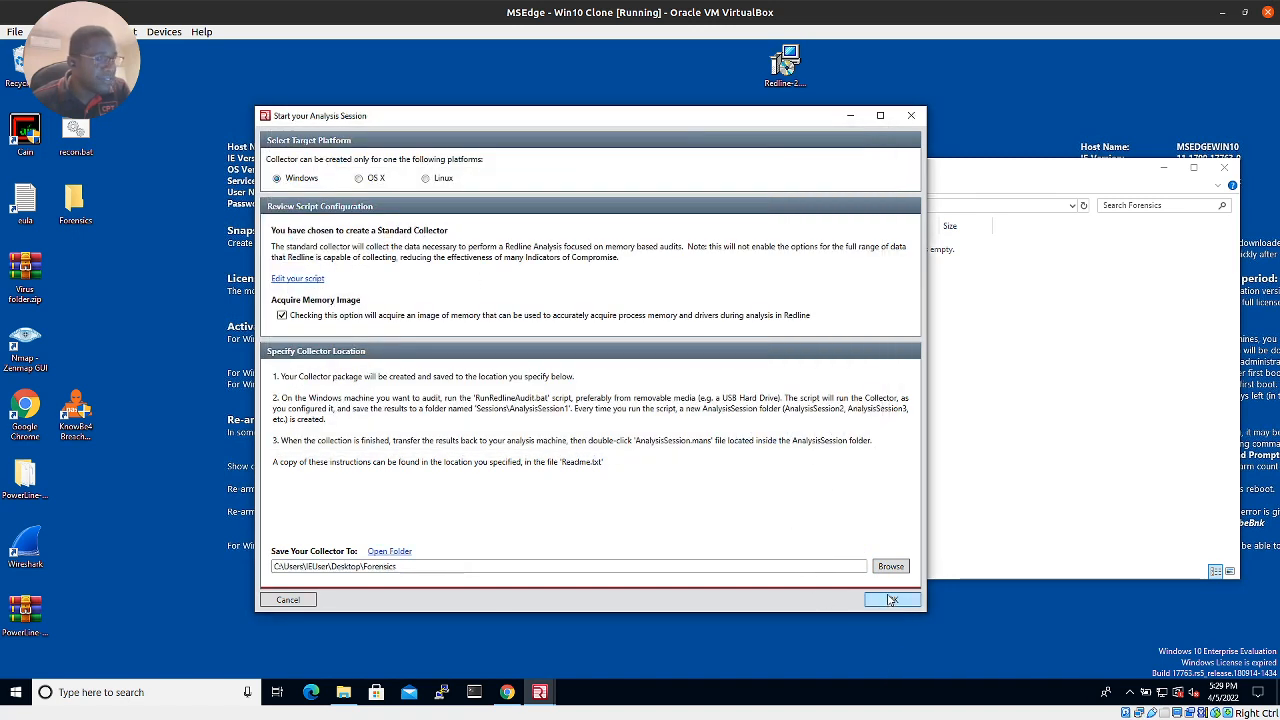
pyautogui.click(887, 598)
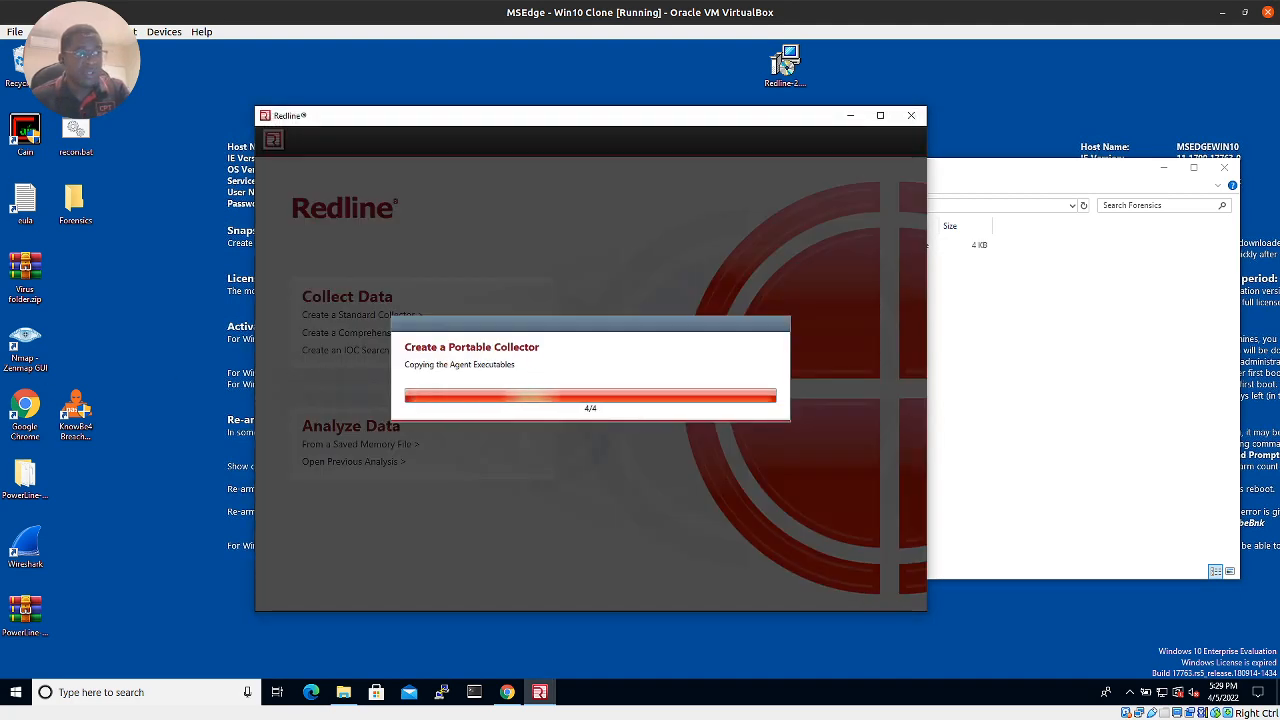
pyautogui.click(777, 258)
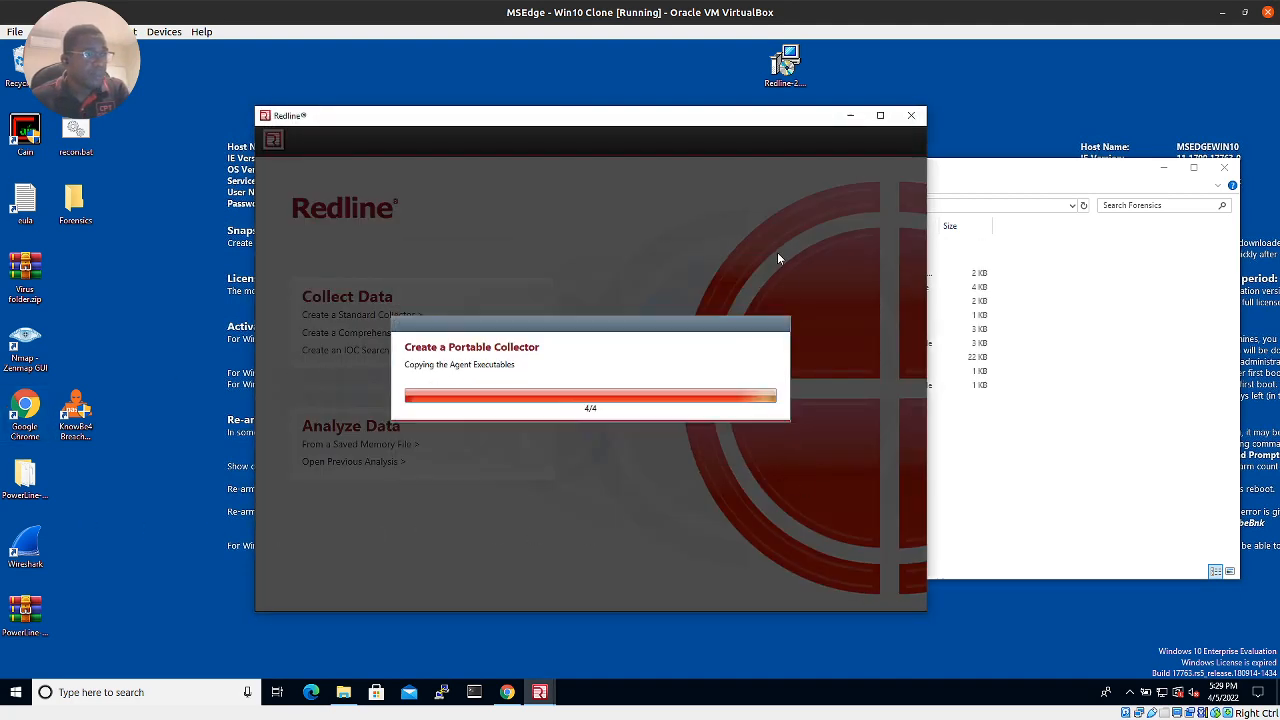
# Run RunRedlineAudit.bat from the Forensics folder as administrator
pyautogui.click(1085, 338)
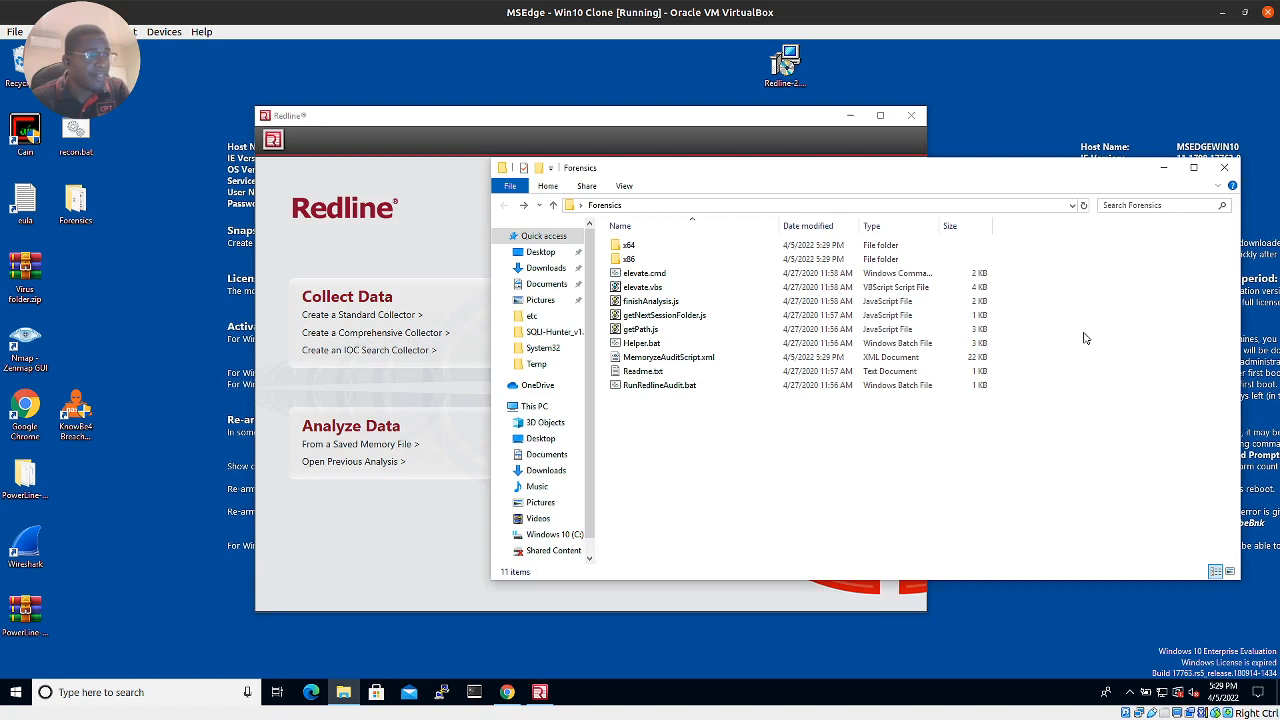
pyautogui.click(651, 386)
pyautogui.rightClick(651, 388)
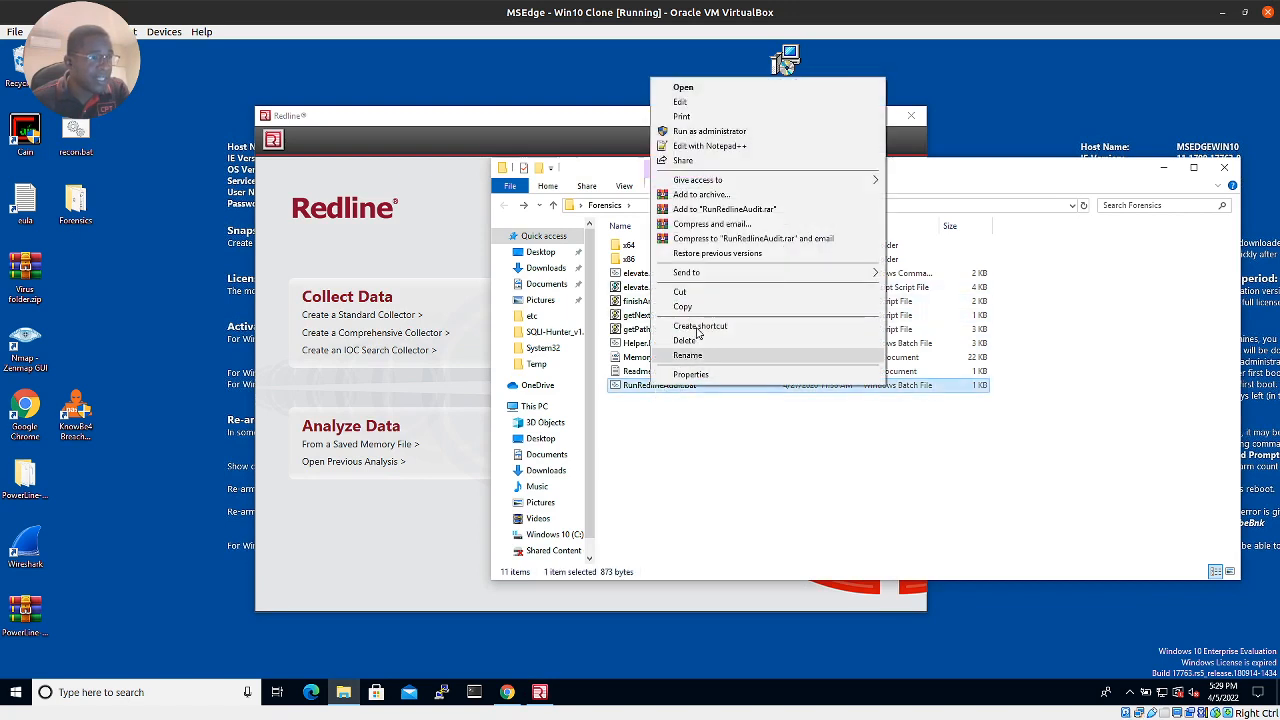
pyautogui.click(713, 131)
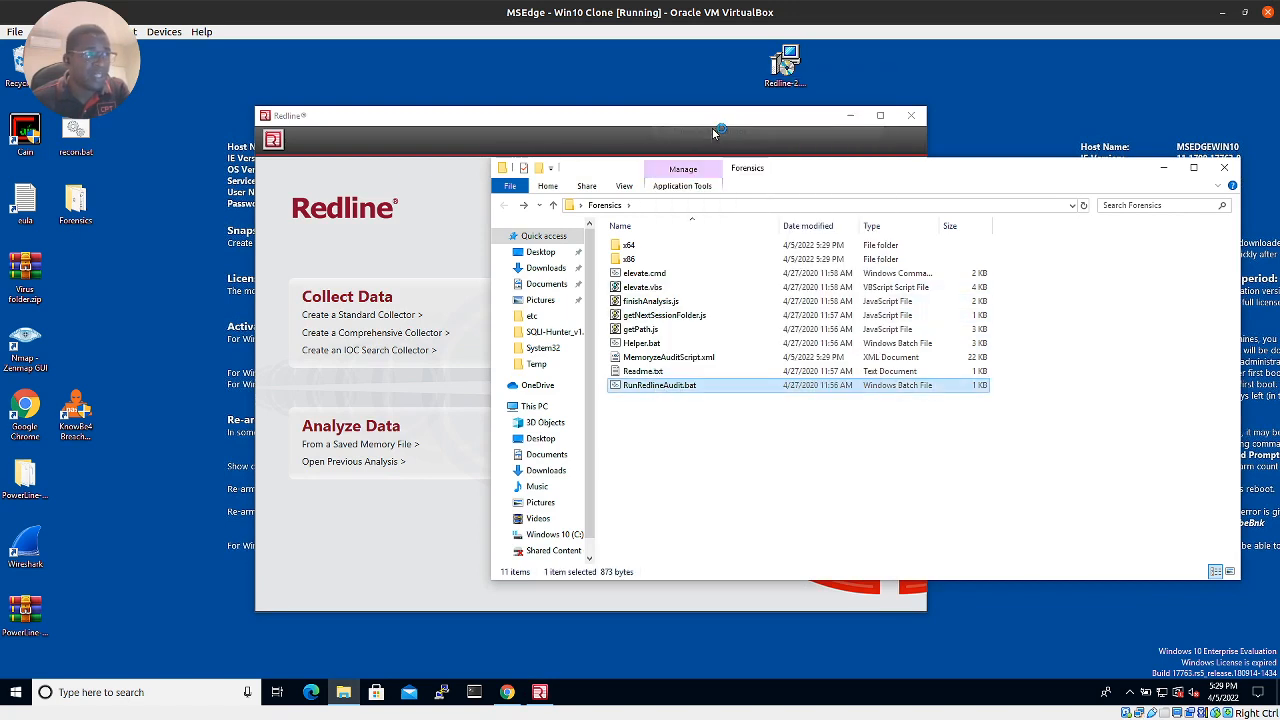
pyautogui.click(578, 449)
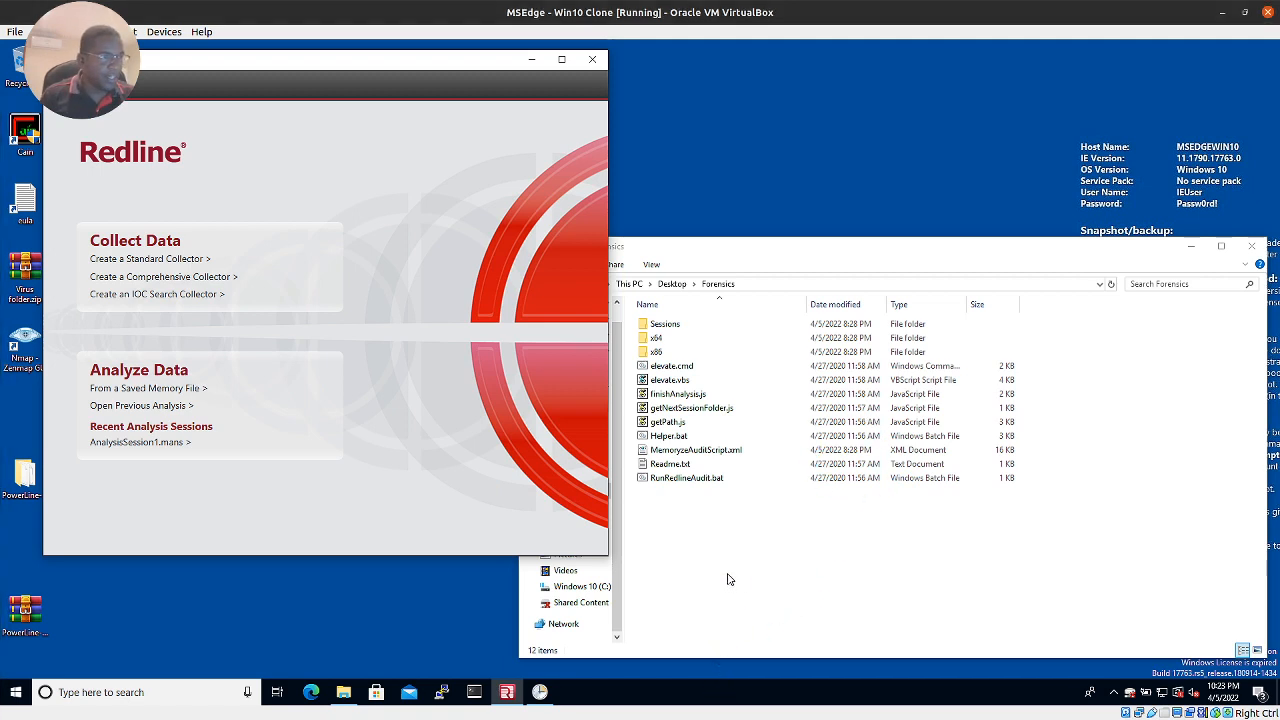
# Open the AnalysisSession1 folder inside the Sessions folder of Forensics
pyautogui.click(671, 532)
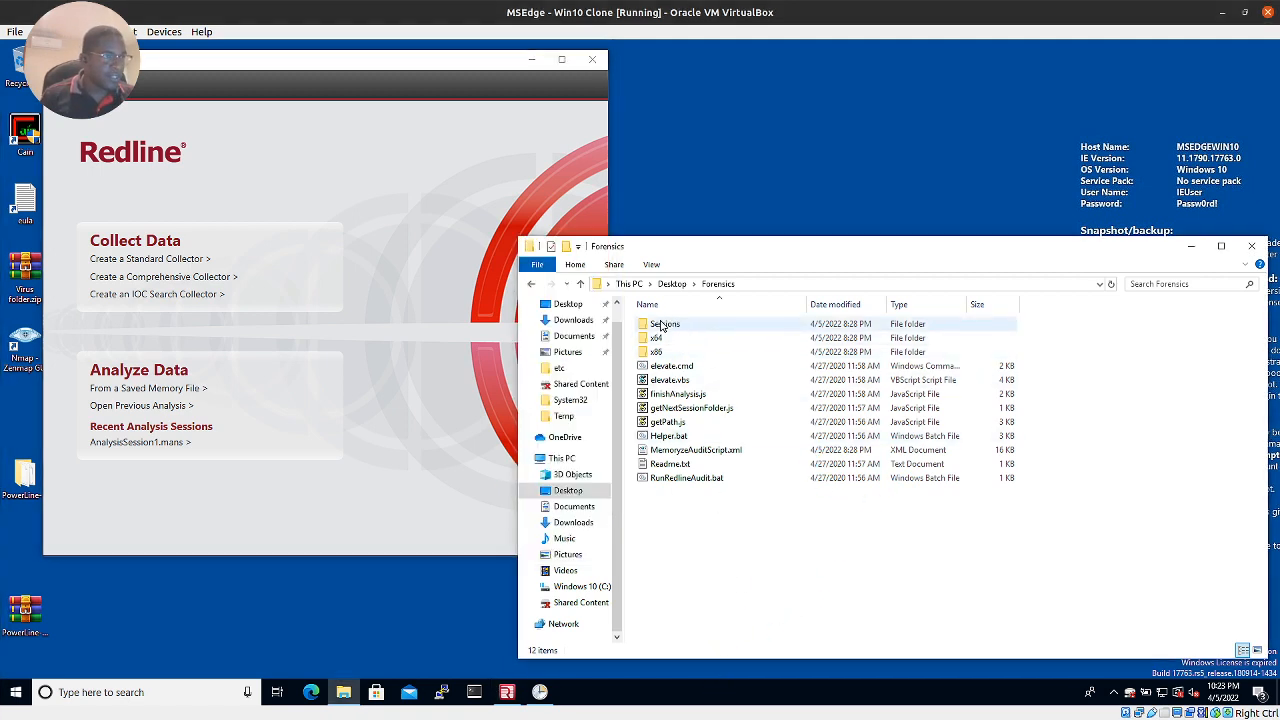
pyautogui.click(661, 325)
pyautogui.doubleClick(661, 325)
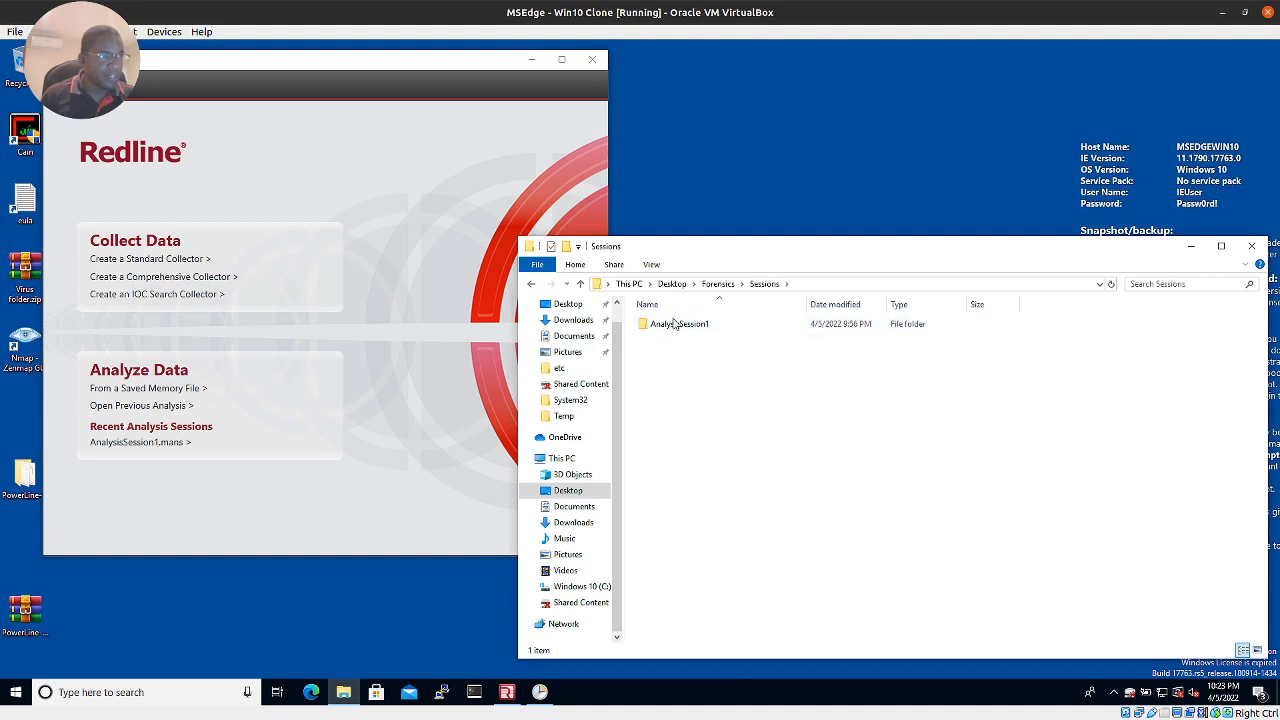
pyautogui.click(680, 326)
pyautogui.doubleClick(680, 326)
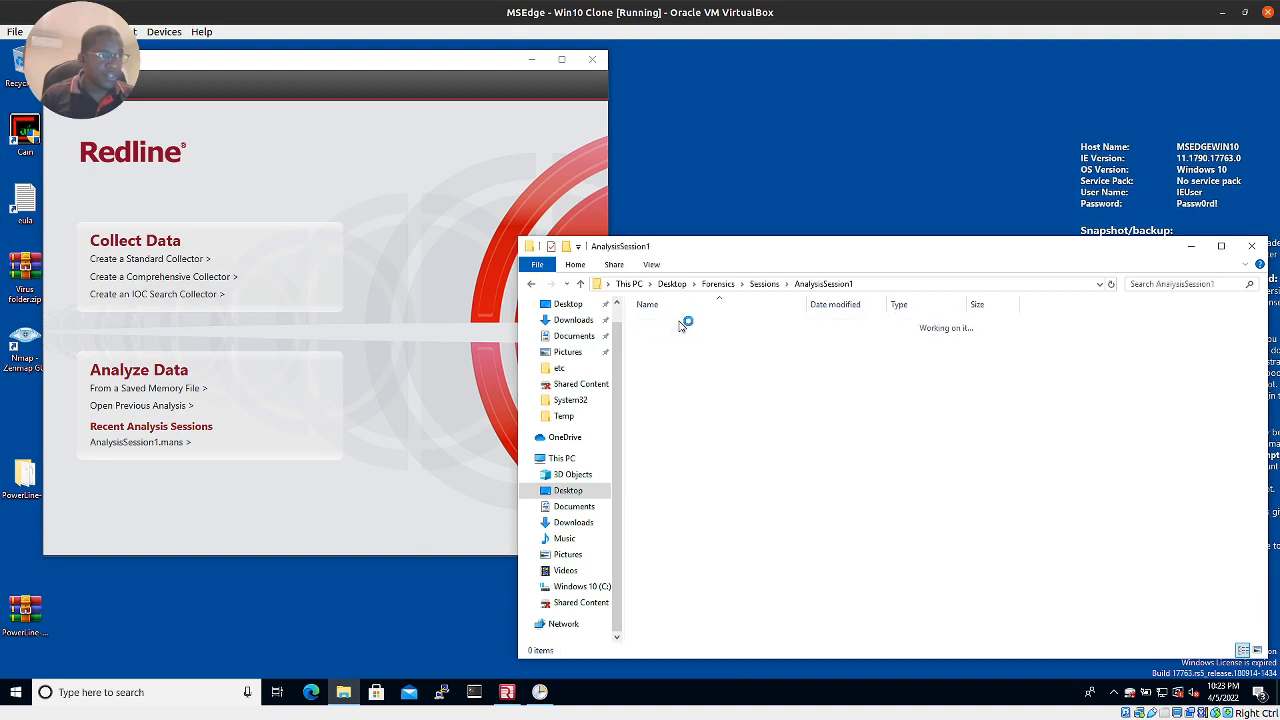
pyautogui.click(669, 340)
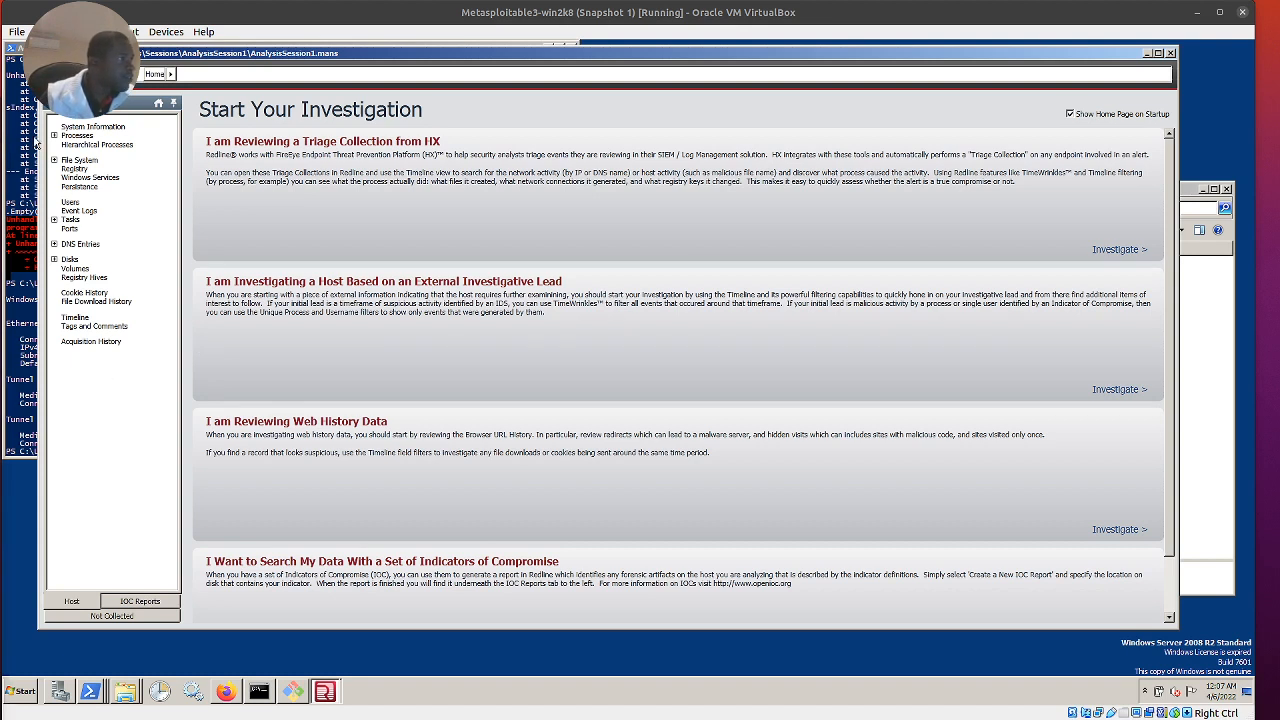
# Review the host's System Information, highlighting the processor identity, BIOS version, system directory, domain and logged-on users
pyautogui.click(90, 127)
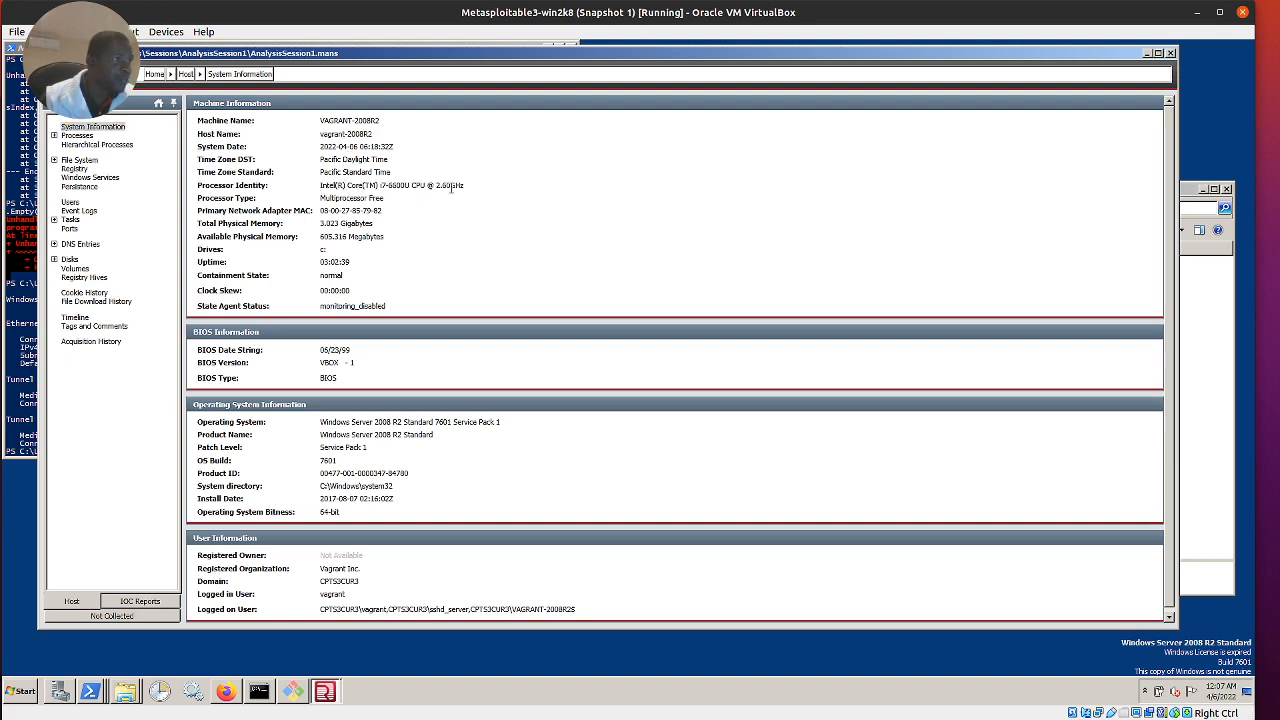
pyautogui.moveTo(425, 186); pyautogui.dragTo(318, 190)
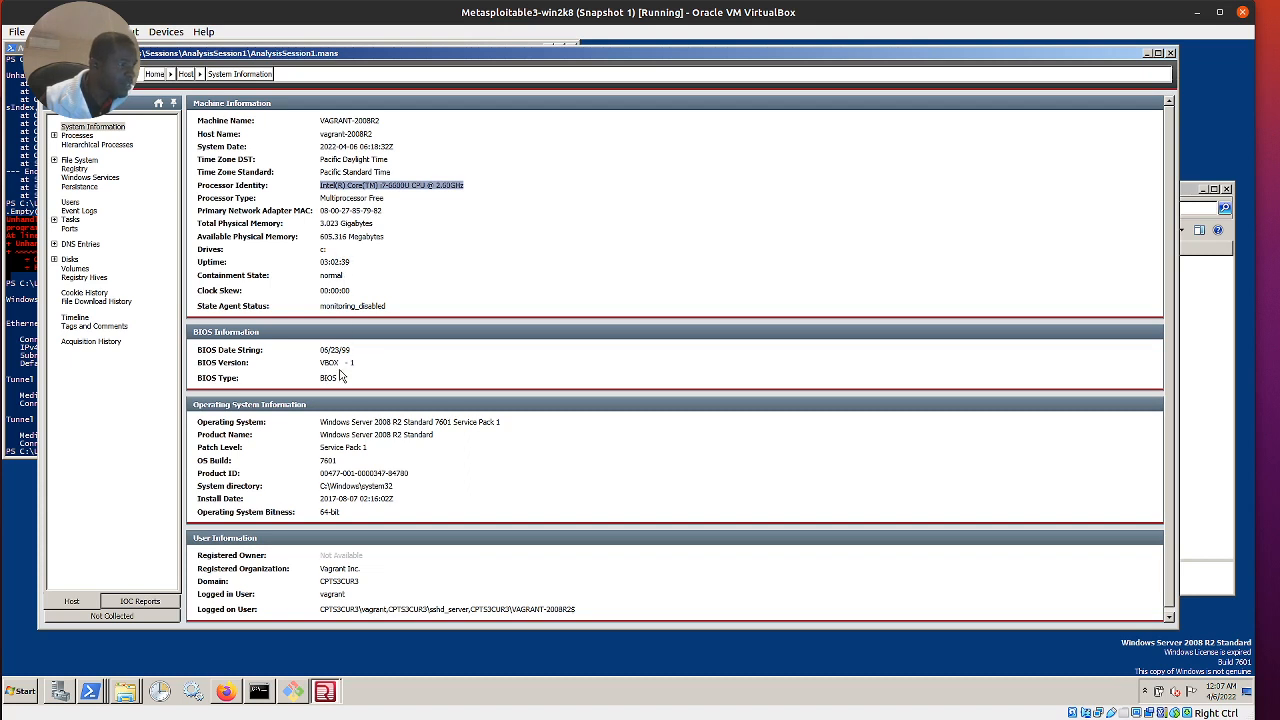
pyautogui.moveTo(353, 362); pyautogui.dragTo(305, 364)
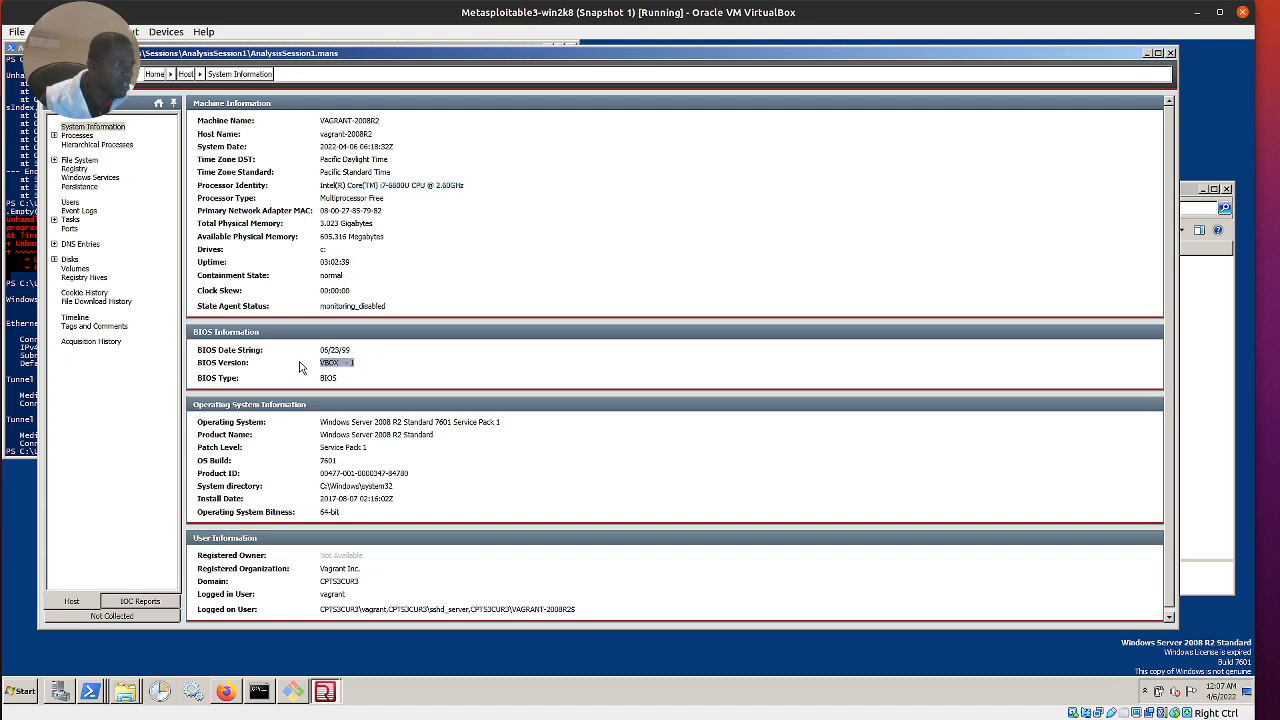
pyautogui.scroll(-1, 368, 400)
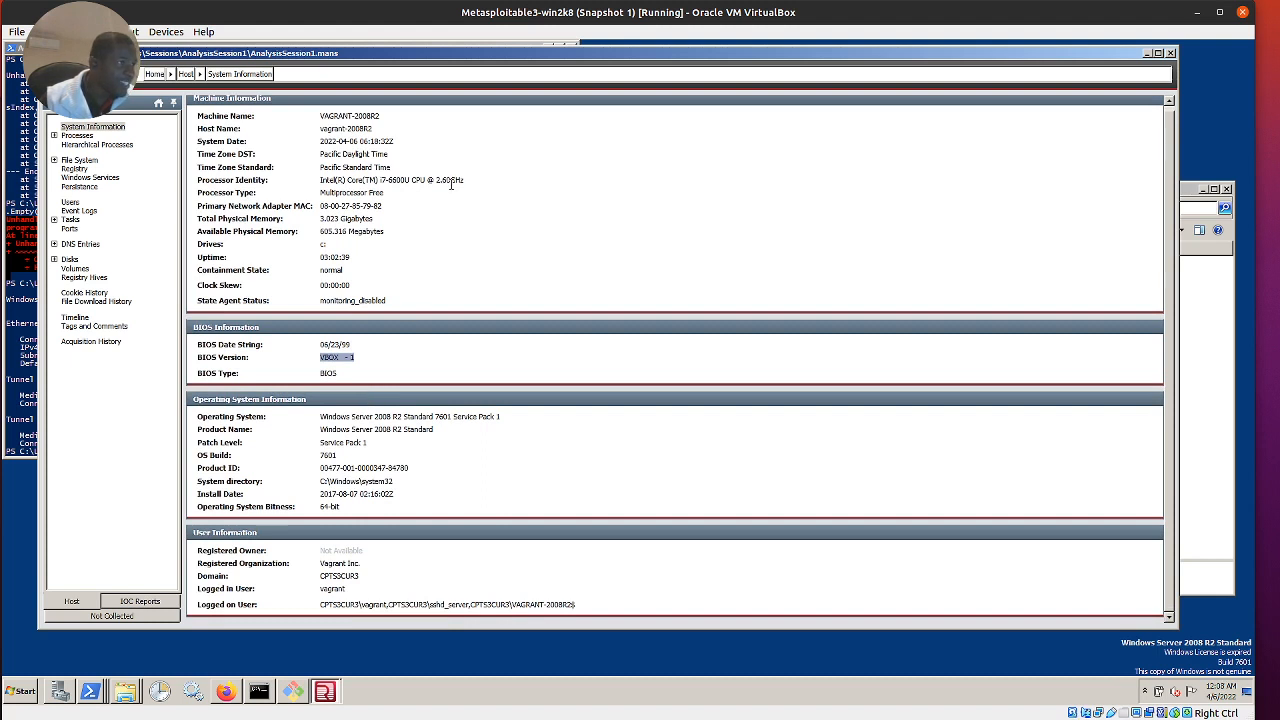
pyautogui.moveTo(462, 179); pyautogui.dragTo(325, 180)
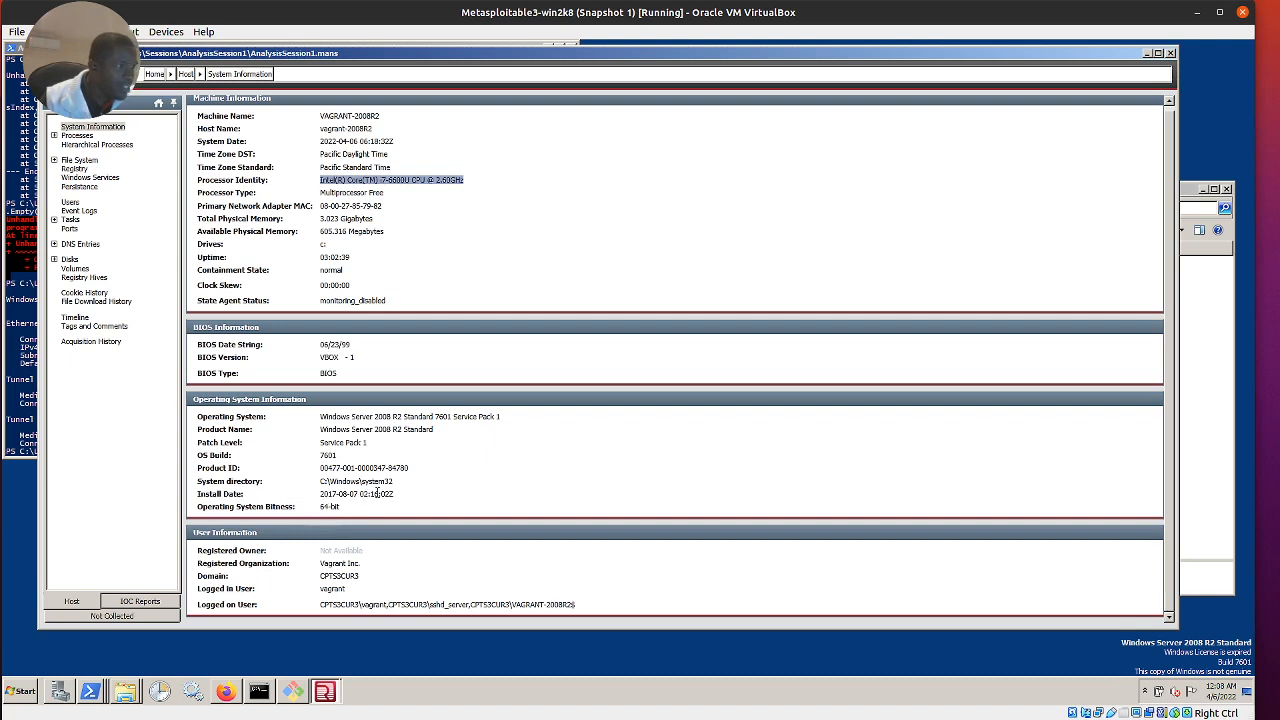
pyautogui.moveTo(398, 482); pyautogui.dragTo(302, 489)
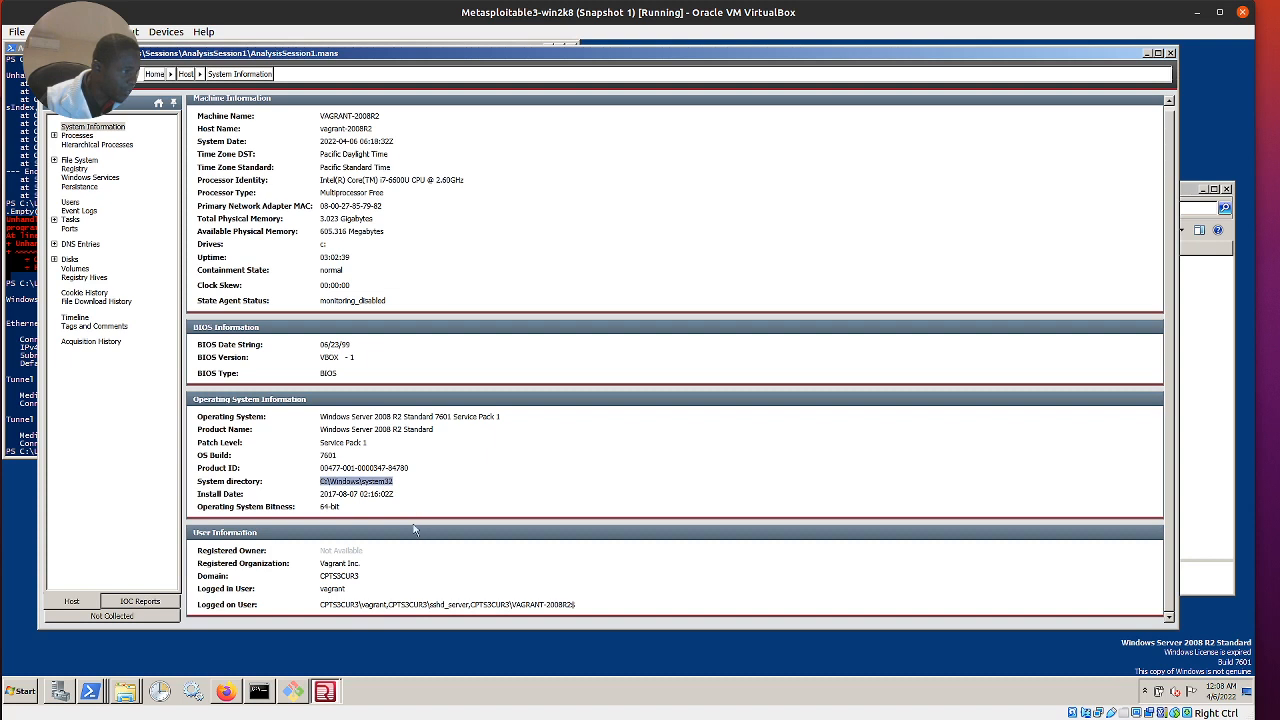
pyautogui.moveTo(365, 577); pyautogui.dragTo(304, 580)
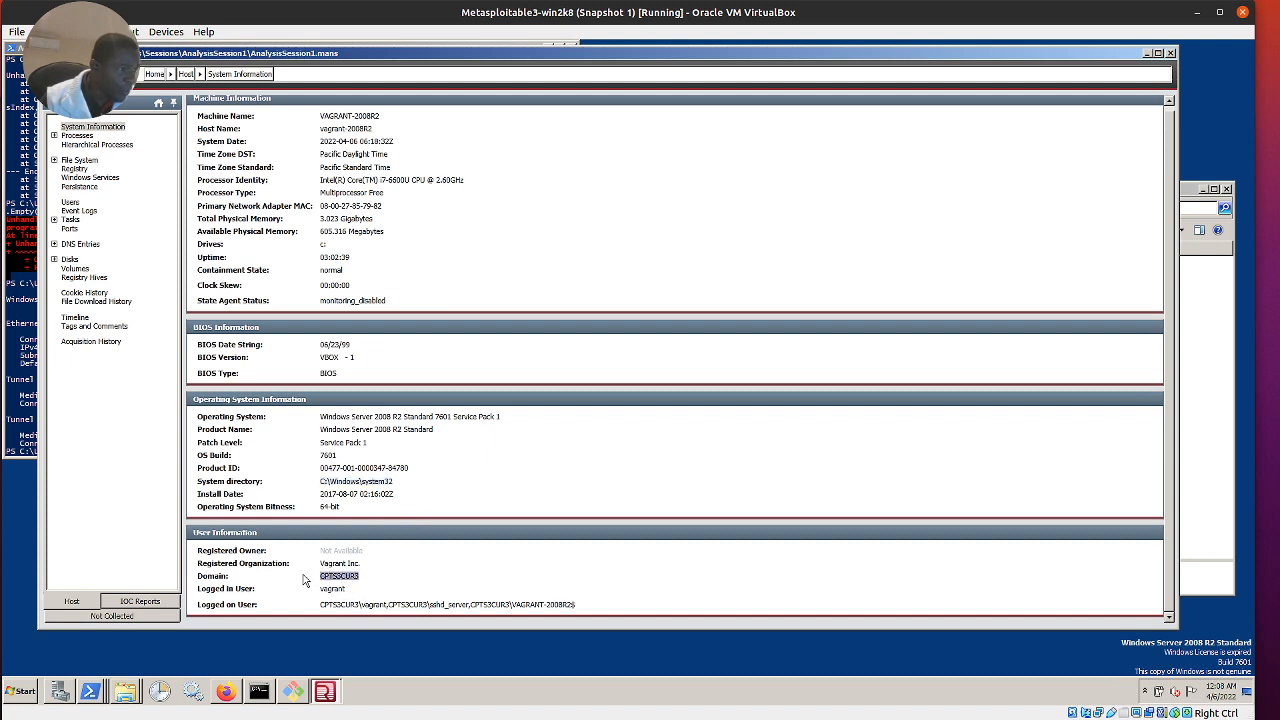
pyautogui.moveTo(580, 605); pyautogui.dragTo(312, 606)
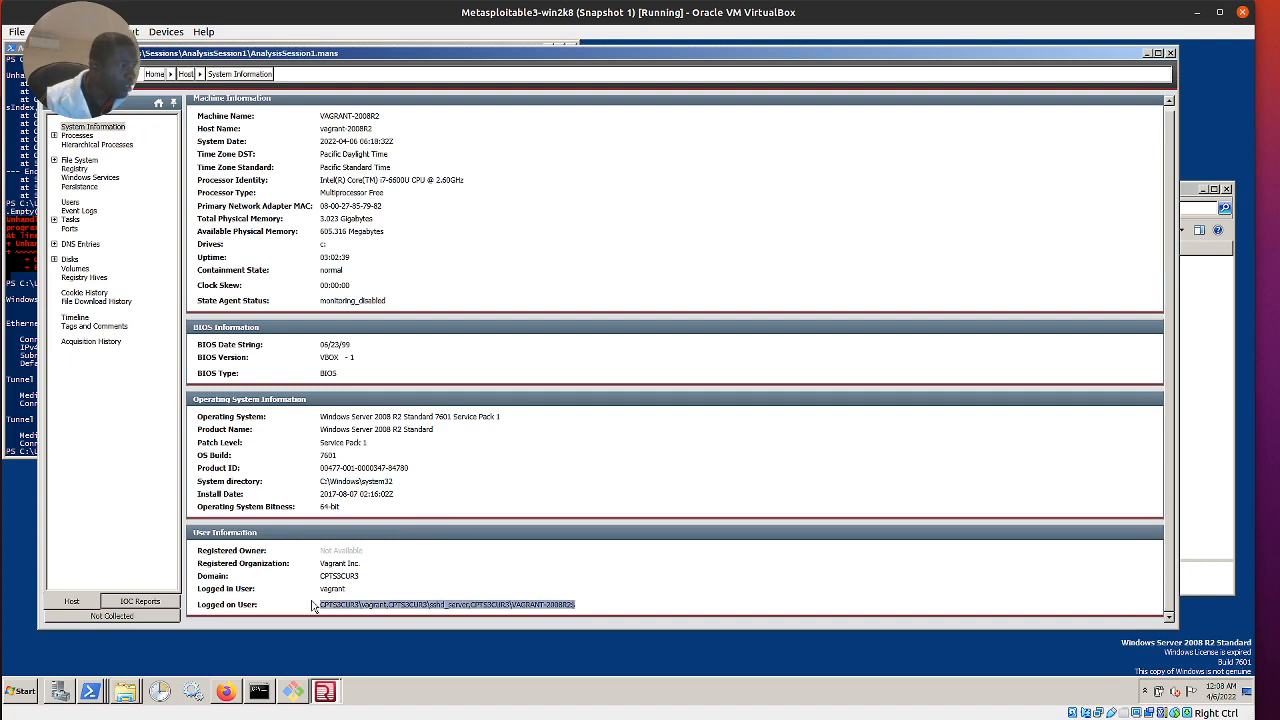
# Expand the Processes category and view its process list, Memory Sections and Handles
pyautogui.click(54, 135)
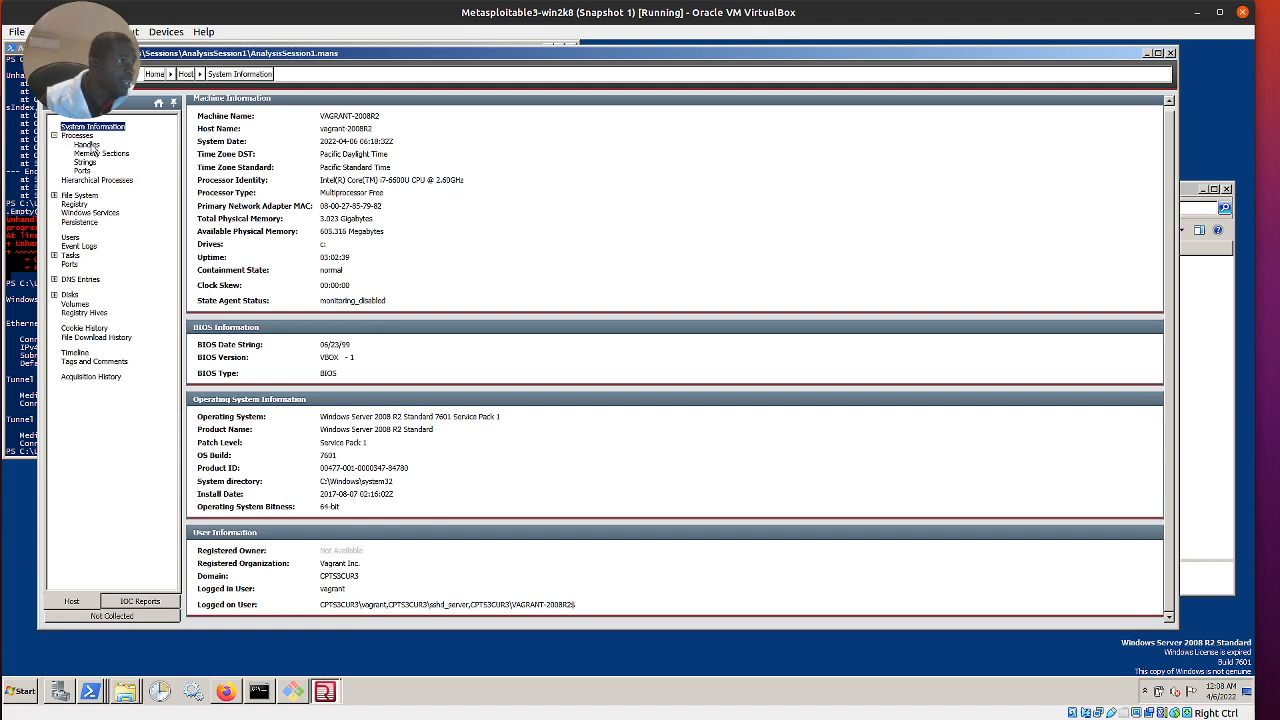
pyautogui.click(77, 135)
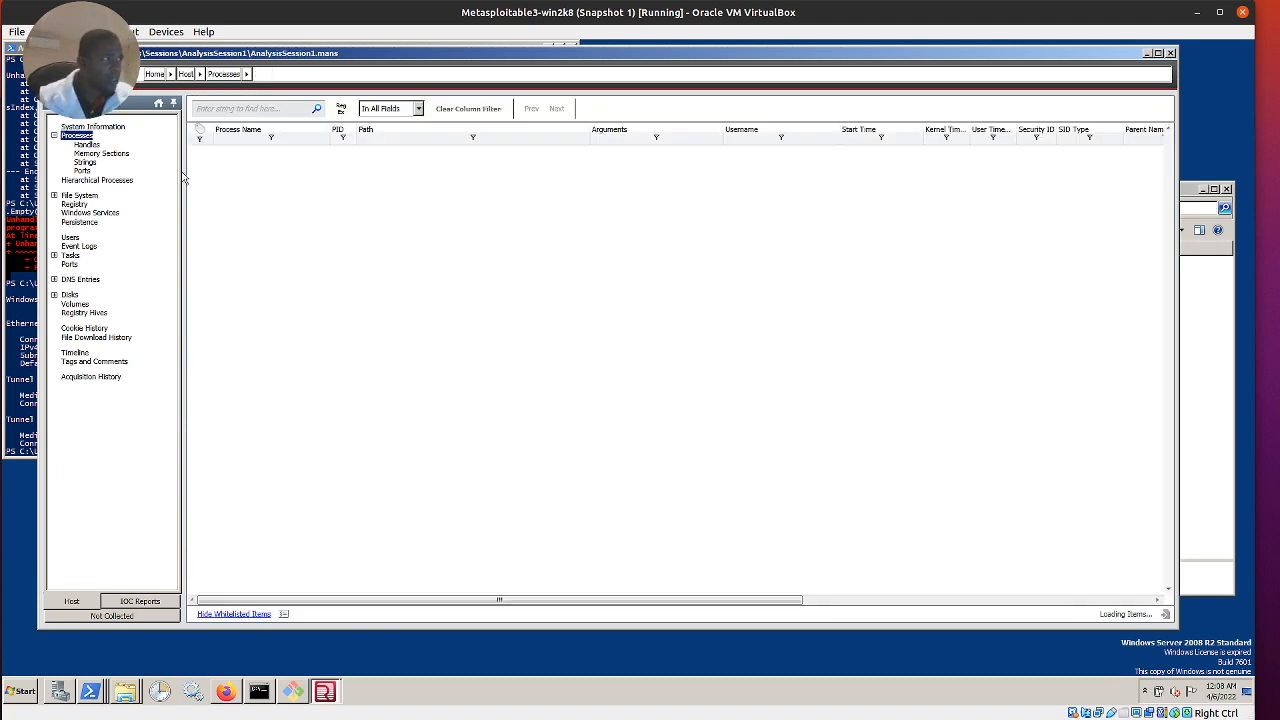
pyautogui.click(90, 154)
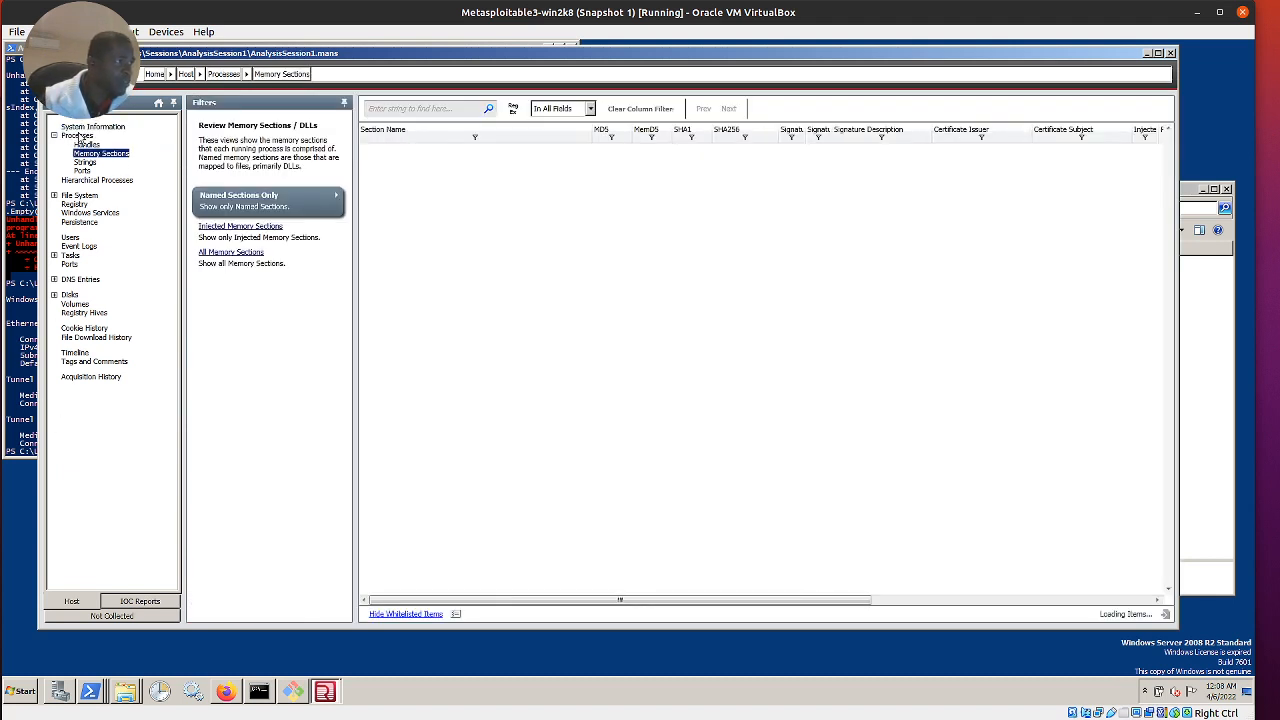
pyautogui.click(80, 143)
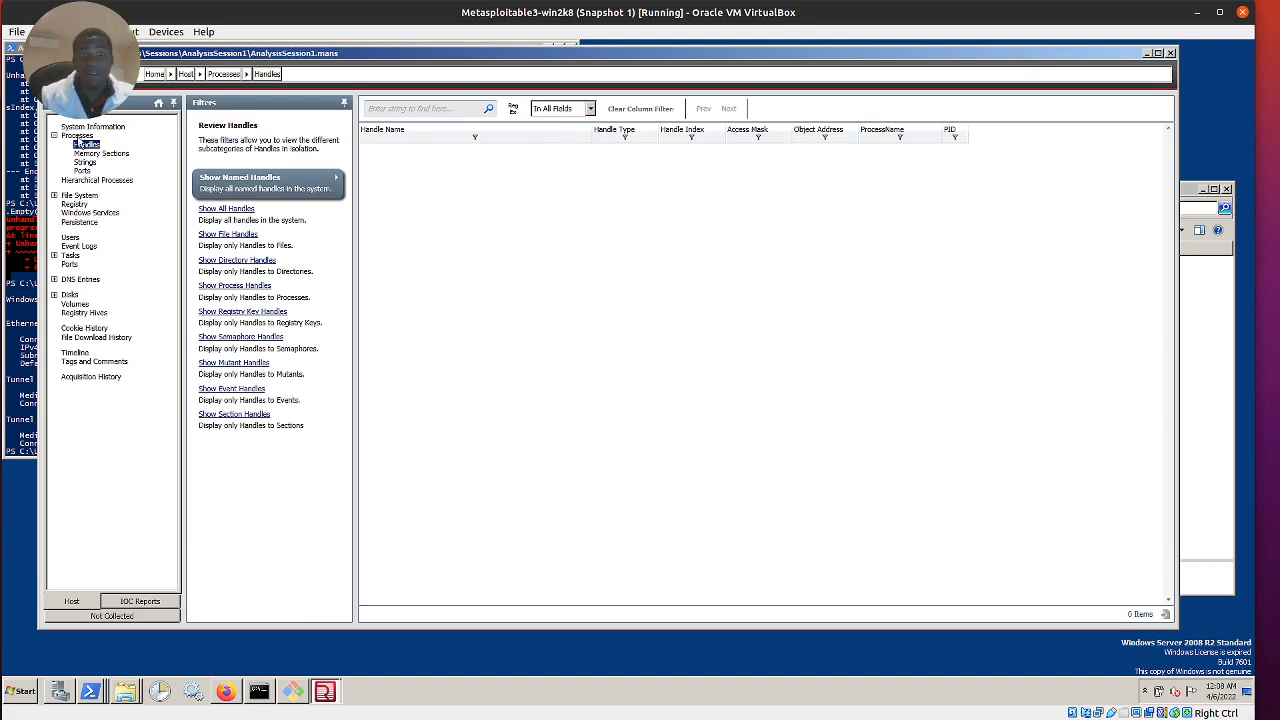
# Examine the full list of collected processes with their paths, arguments, usernames and start times
pyautogui.click(77, 136)
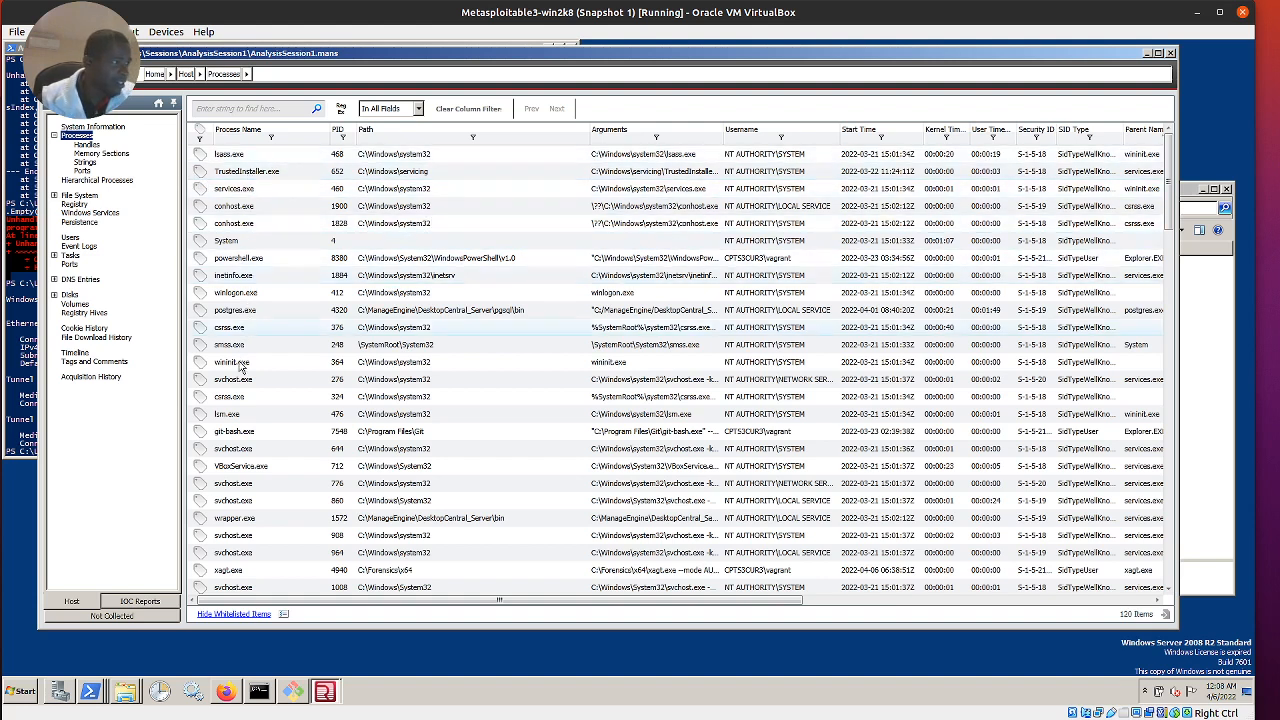
pyautogui.scroll(-3, 262, 525)
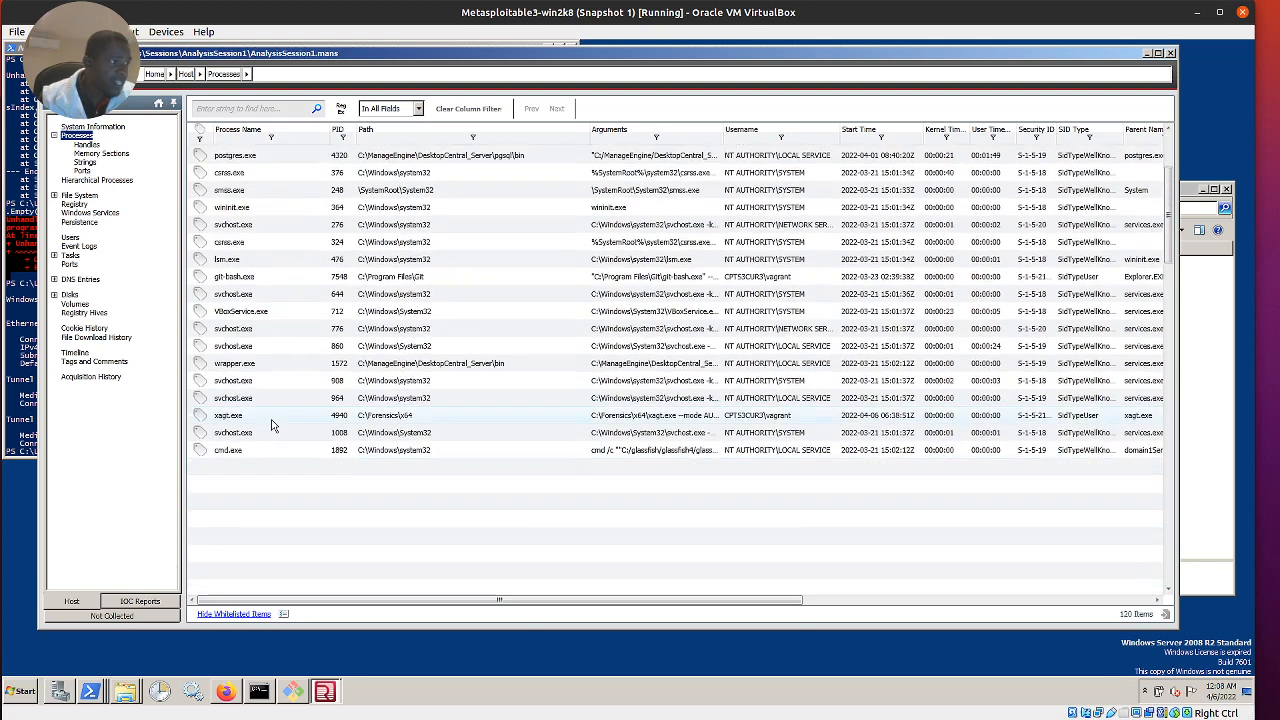
pyautogui.scroll(-5, 295, 423)
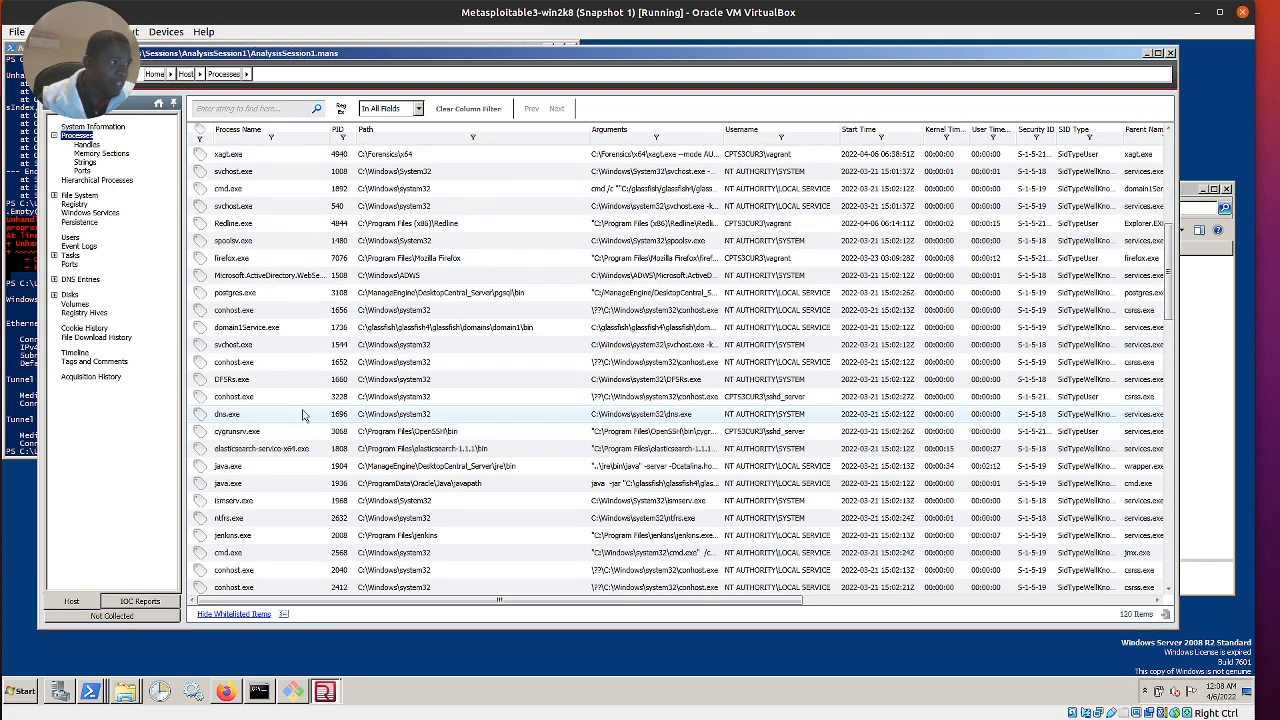
pyautogui.scroll(-5, 297, 420)
pyautogui.scroll(-4, 302, 414)
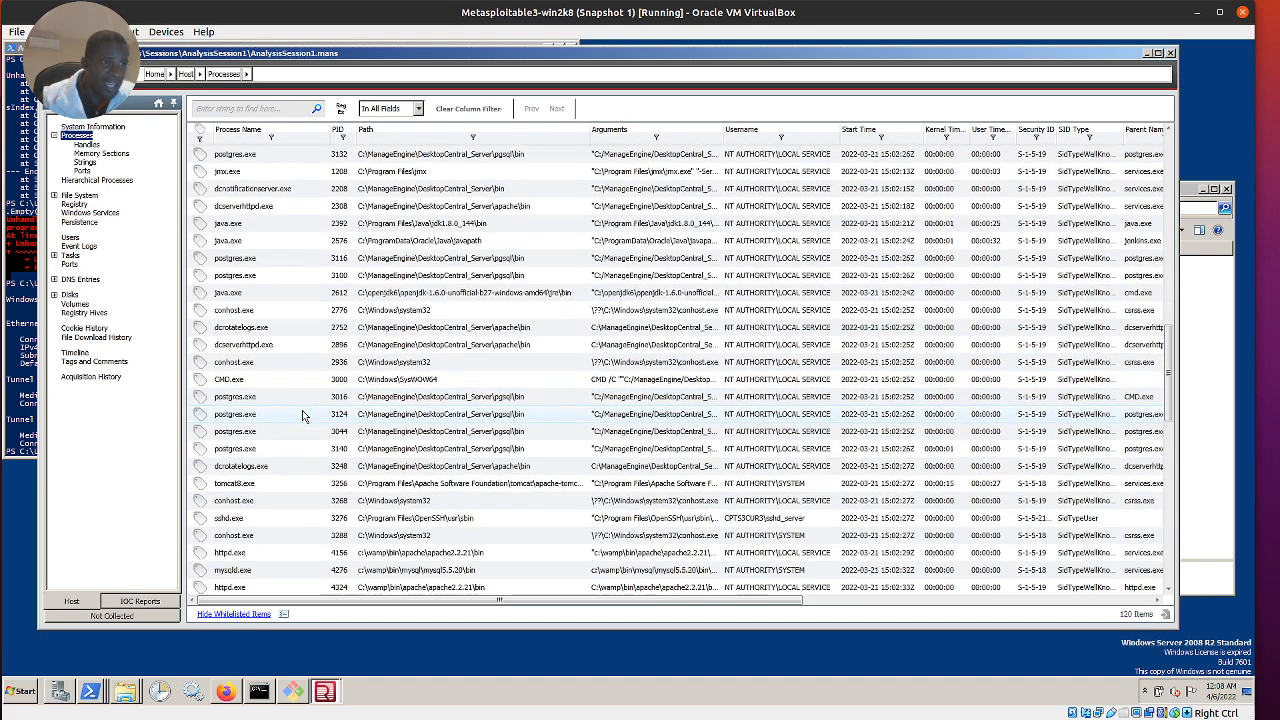
pyautogui.scroll(-3, 302, 414)
pyautogui.scroll(-3, 303, 415)
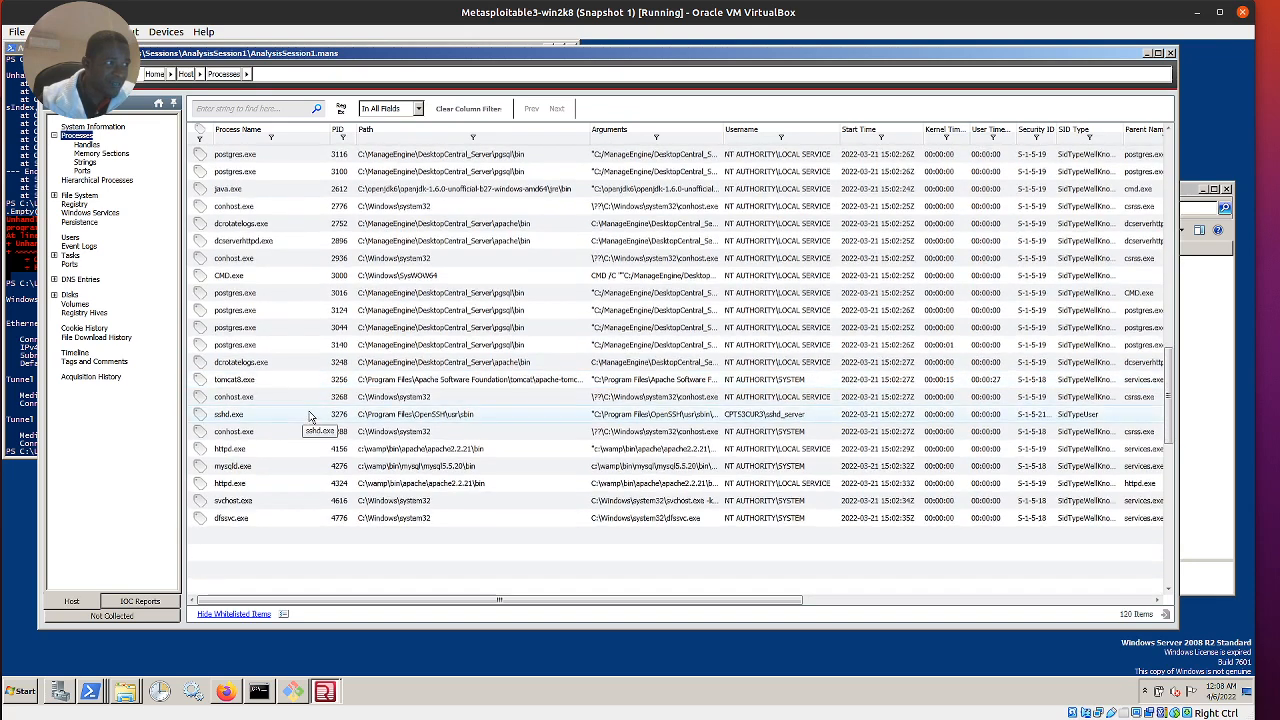
pyautogui.scroll(5, 309, 416)
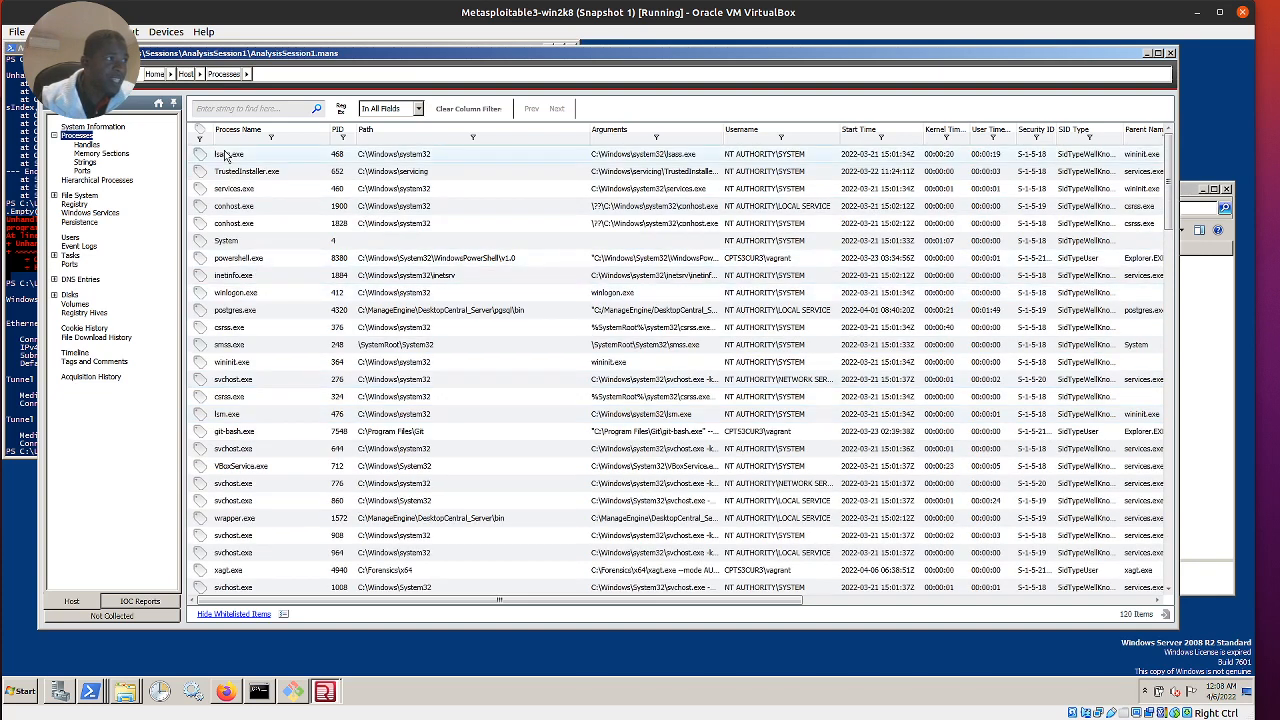
# Open the full detailed information of the lsass.exe process
pyautogui.click(227, 154)
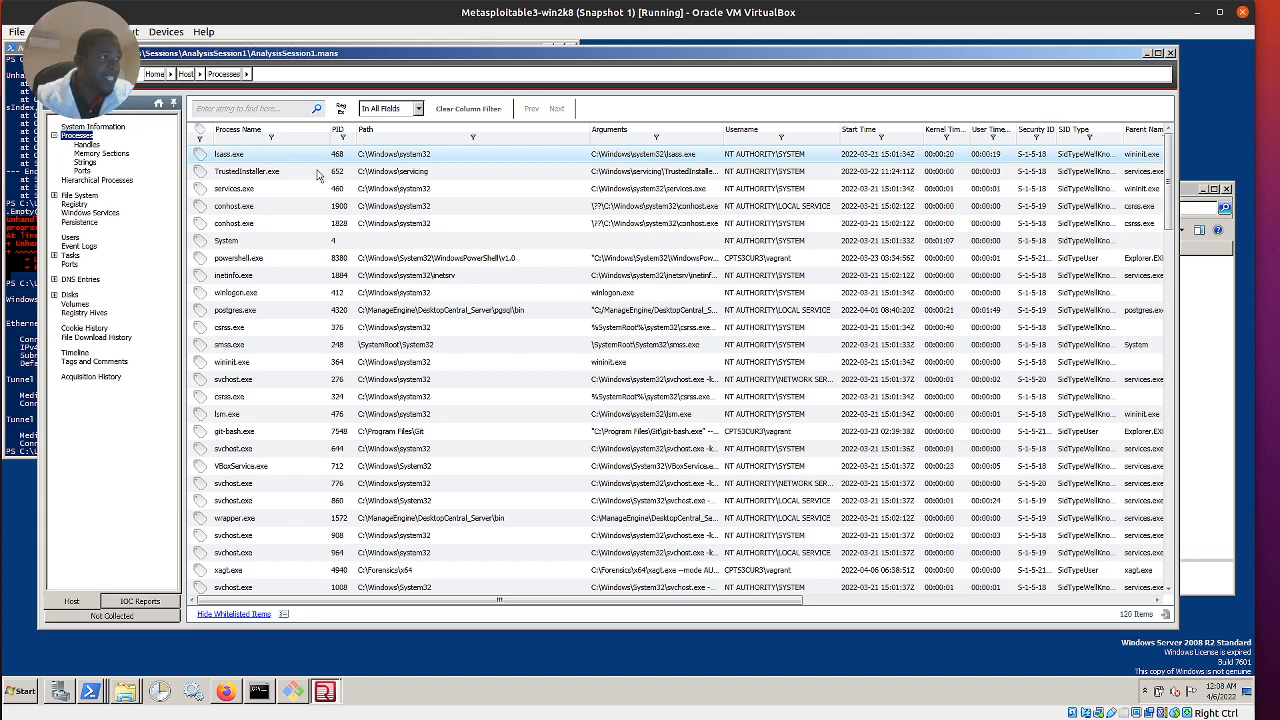
pyautogui.click(376, 173)
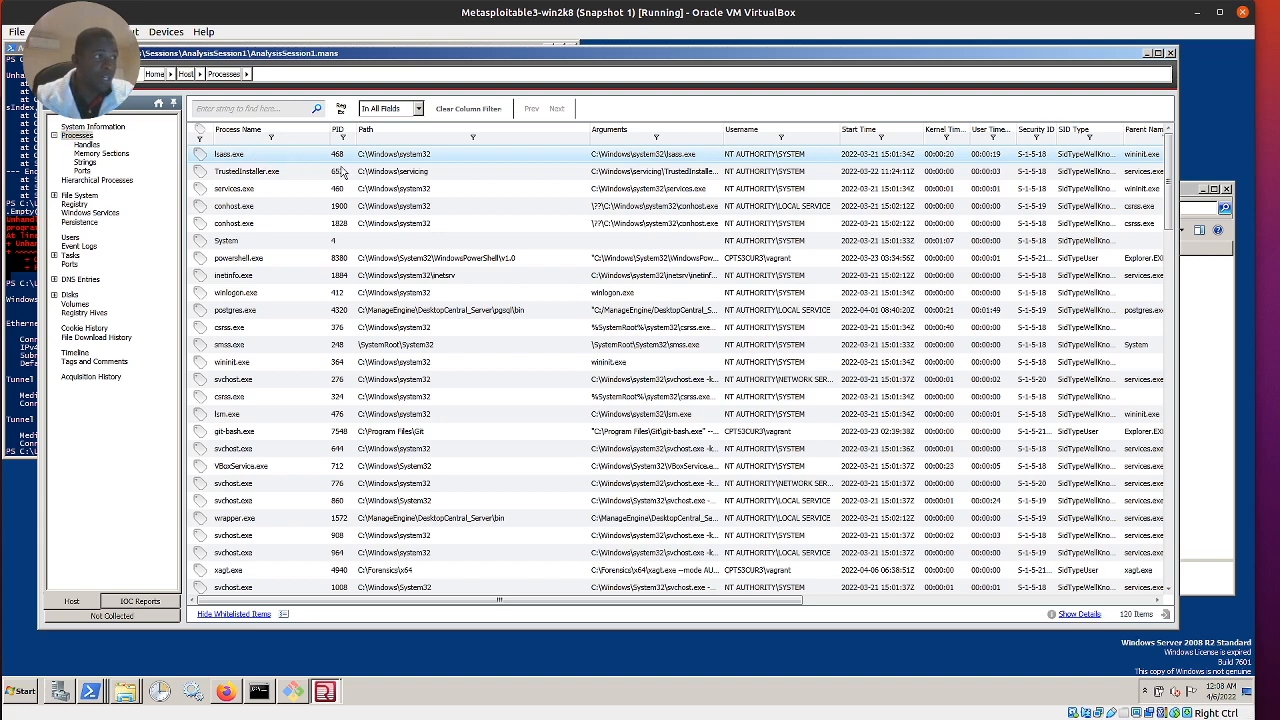
pyautogui.doubleClick(237, 156)
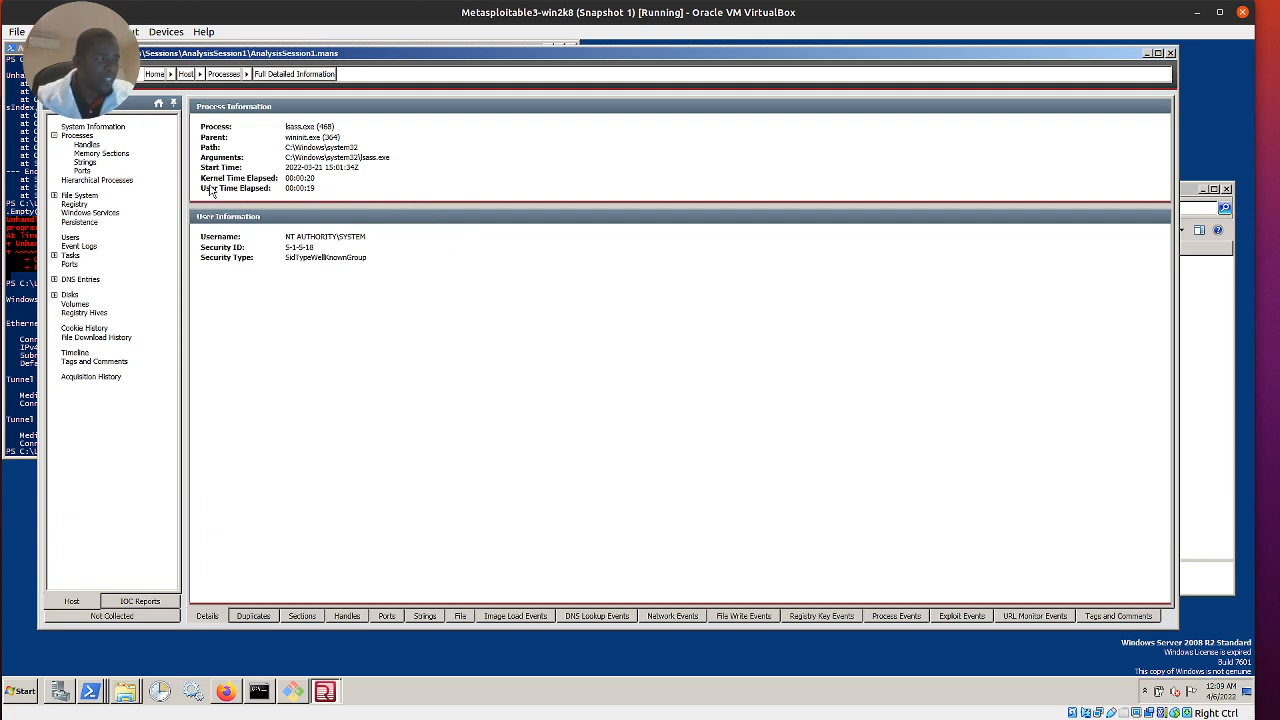
# Review the process handles with the Show All Handles filter, followed by the Show File Handles filter
pyautogui.click(87, 145)
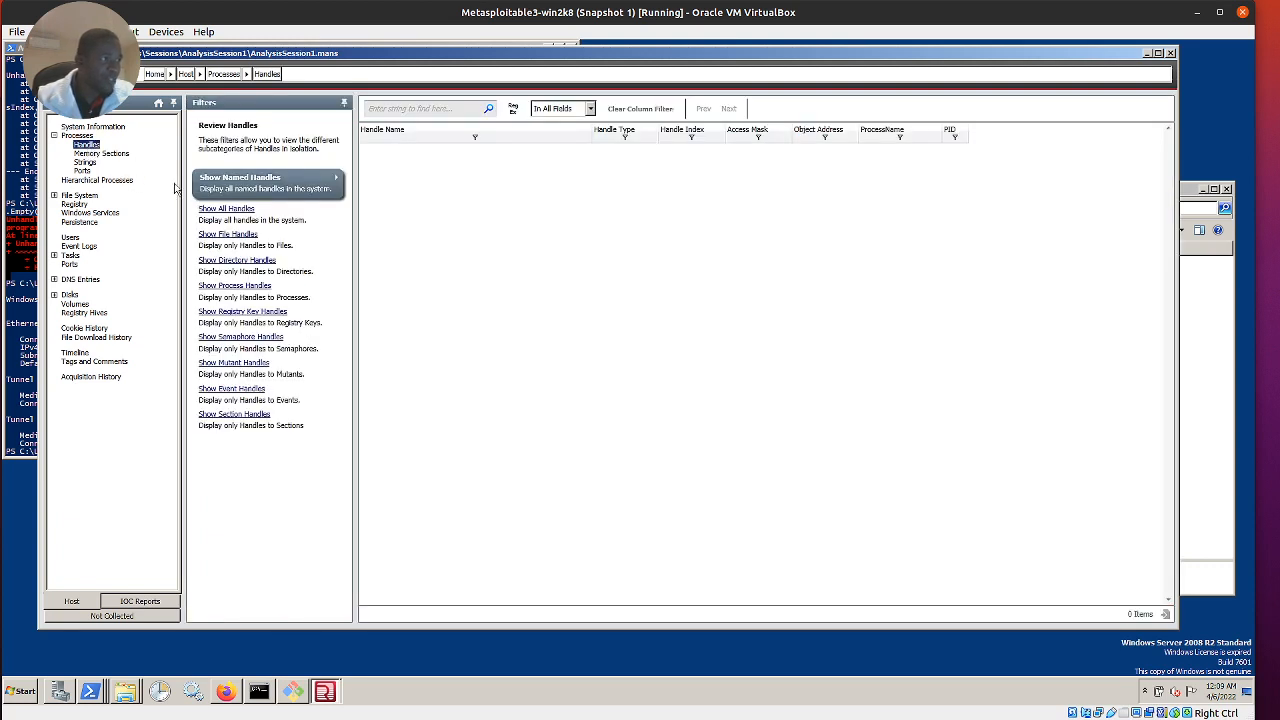
pyautogui.click(242, 212)
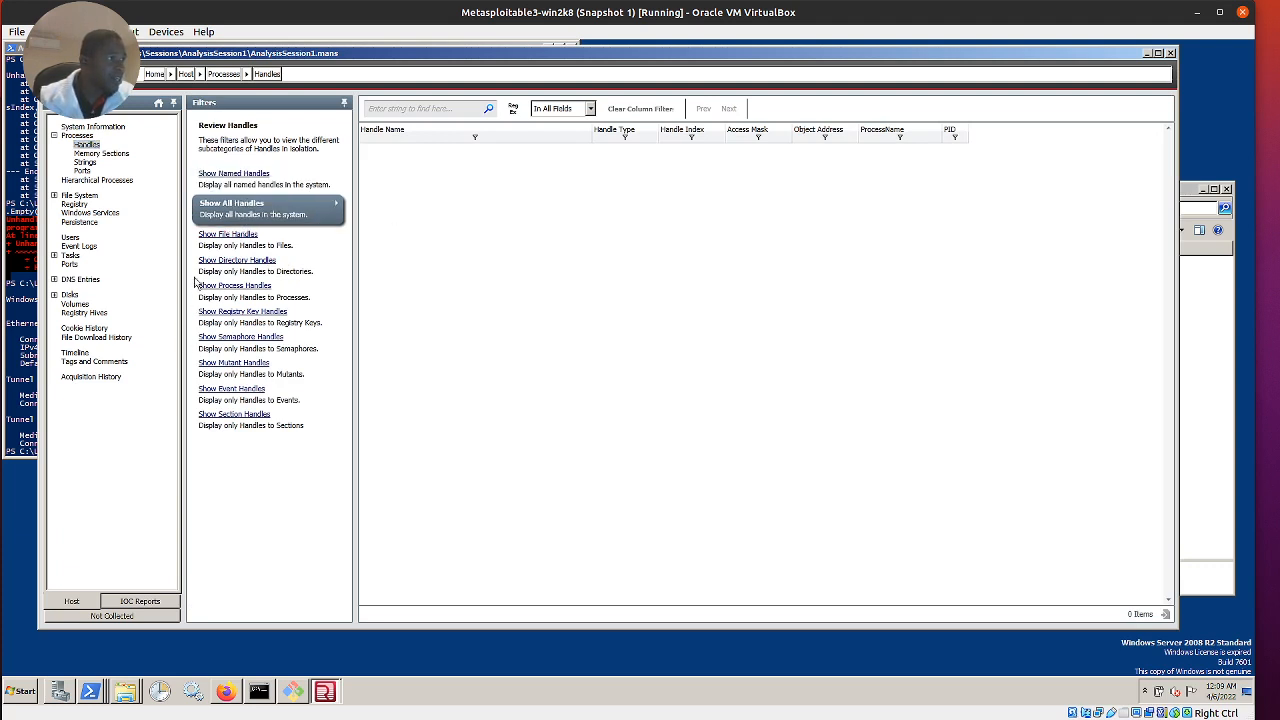
pyautogui.click(228, 236)
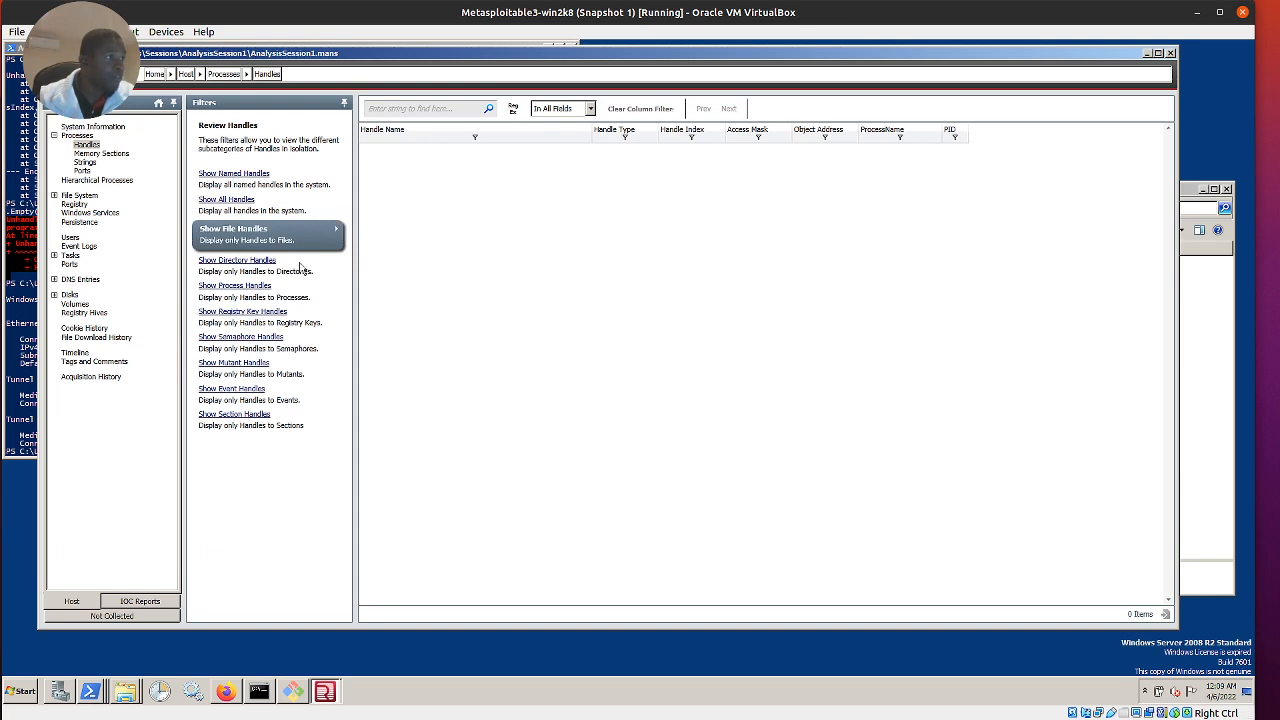
# Examine the network ports used by processes, including their connection states and local and remote IP addresses
pyautogui.click(82, 171)
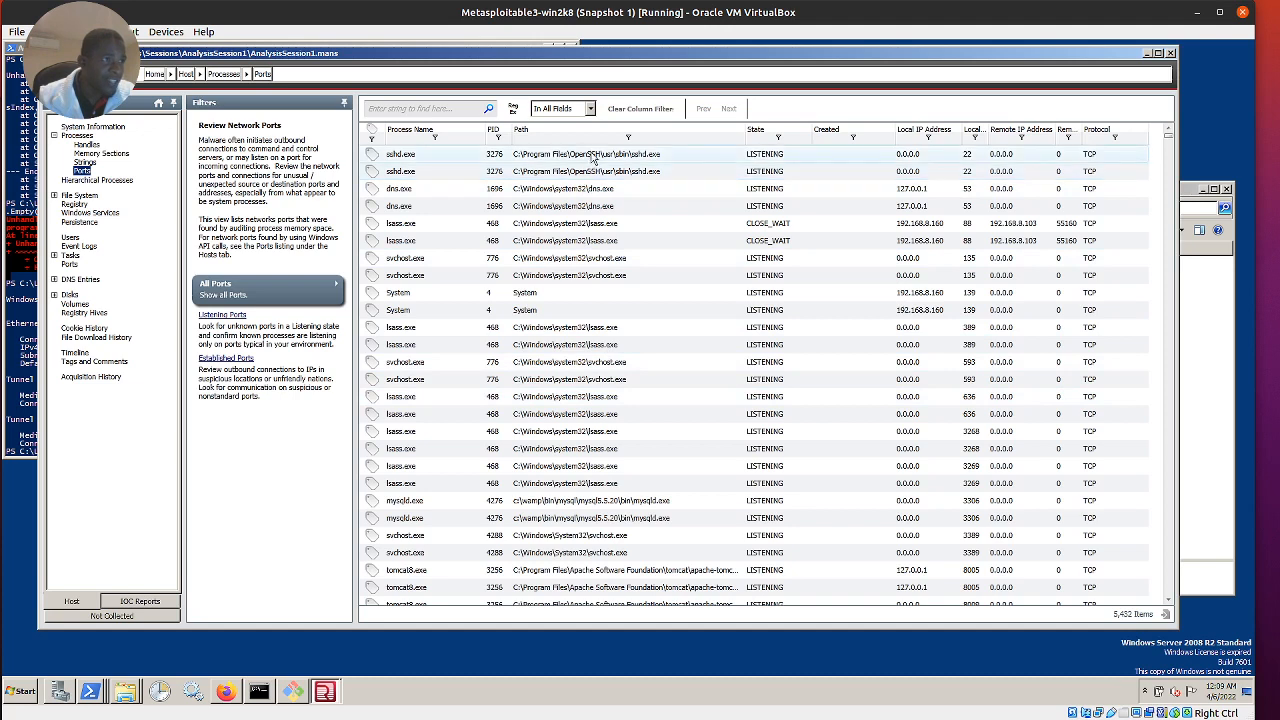
pyautogui.scroll(-1, 613, 551)
pyautogui.scroll(-7, 613, 551)
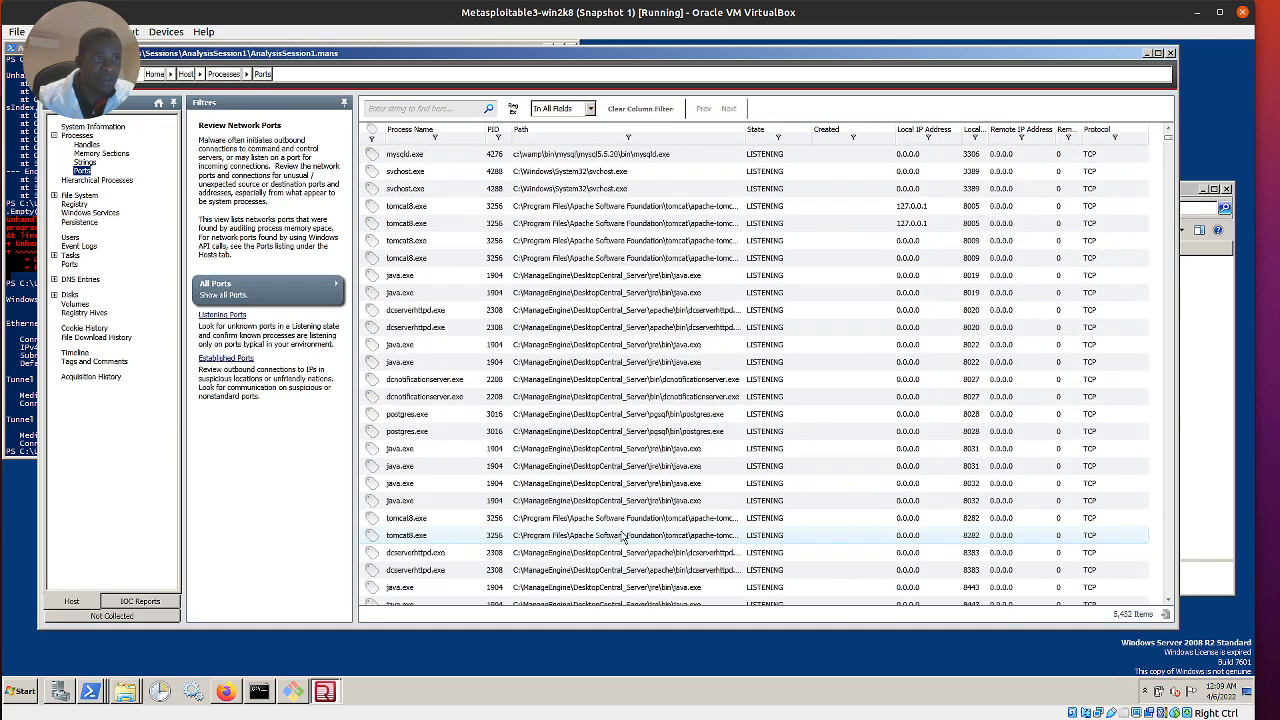
pyautogui.scroll(7, 623, 537)
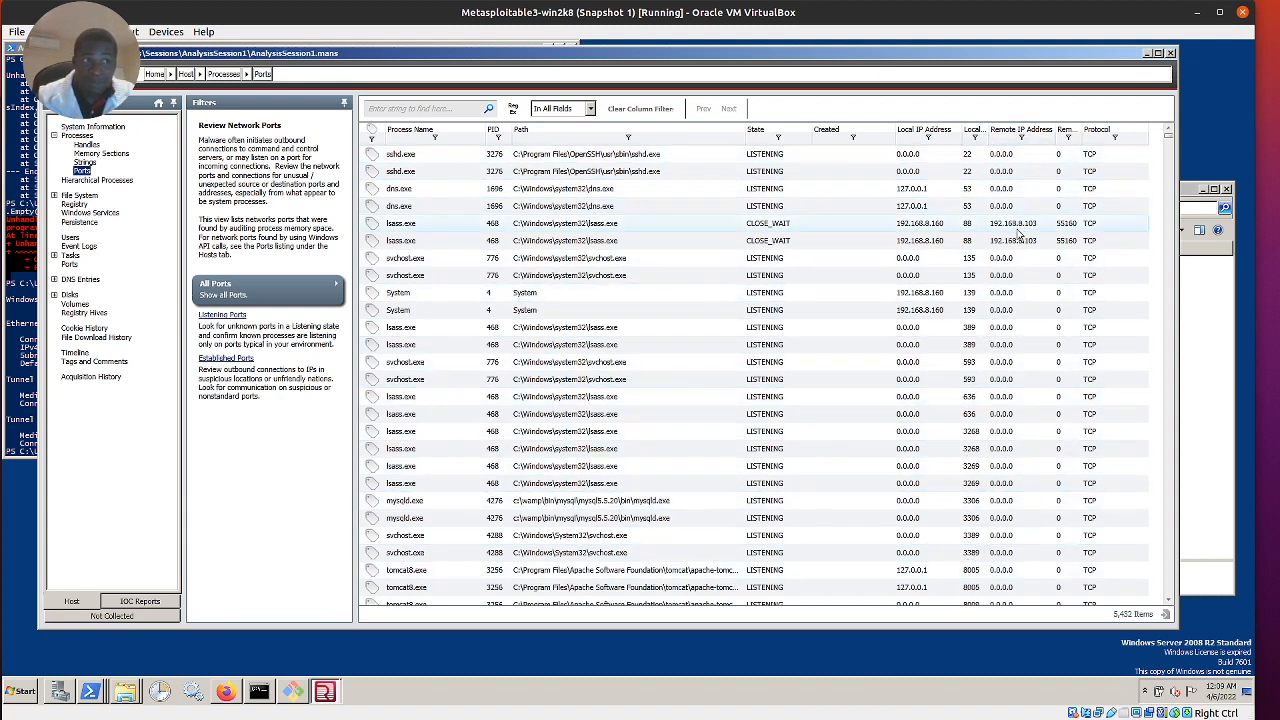
pyautogui.scroll(-8, 1015, 440)
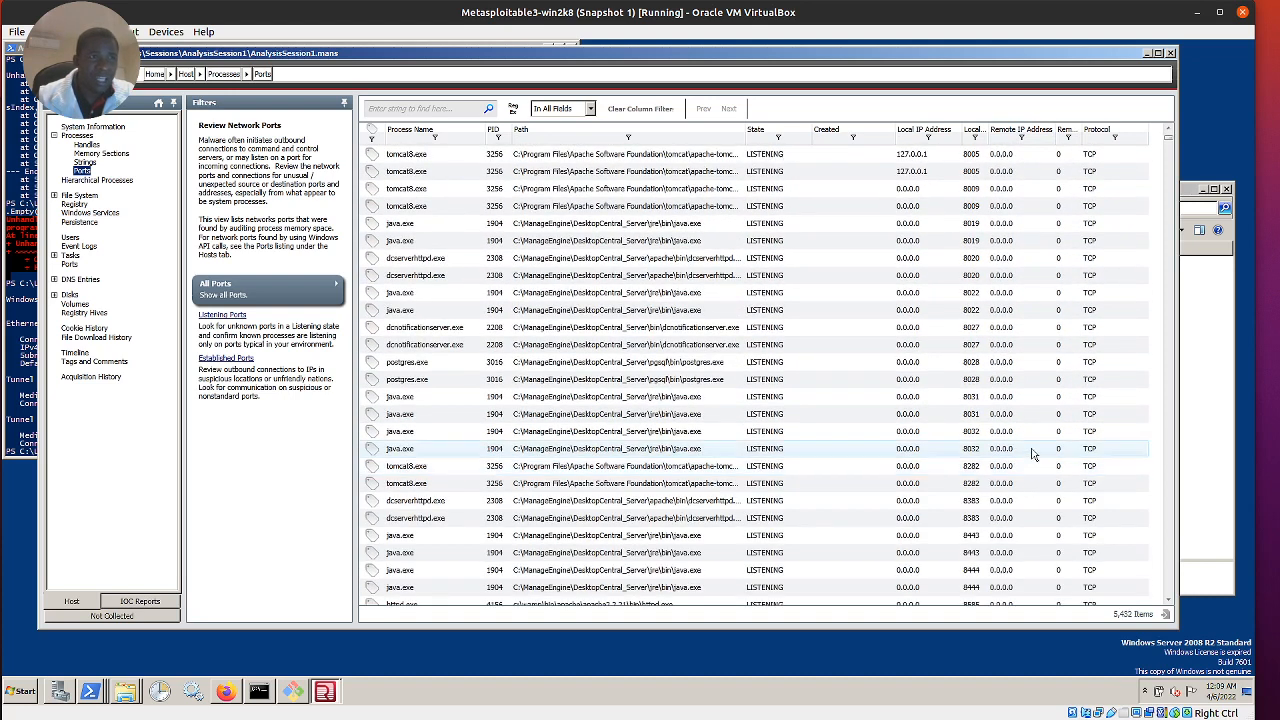
pyautogui.scroll(-6, 1030, 415)
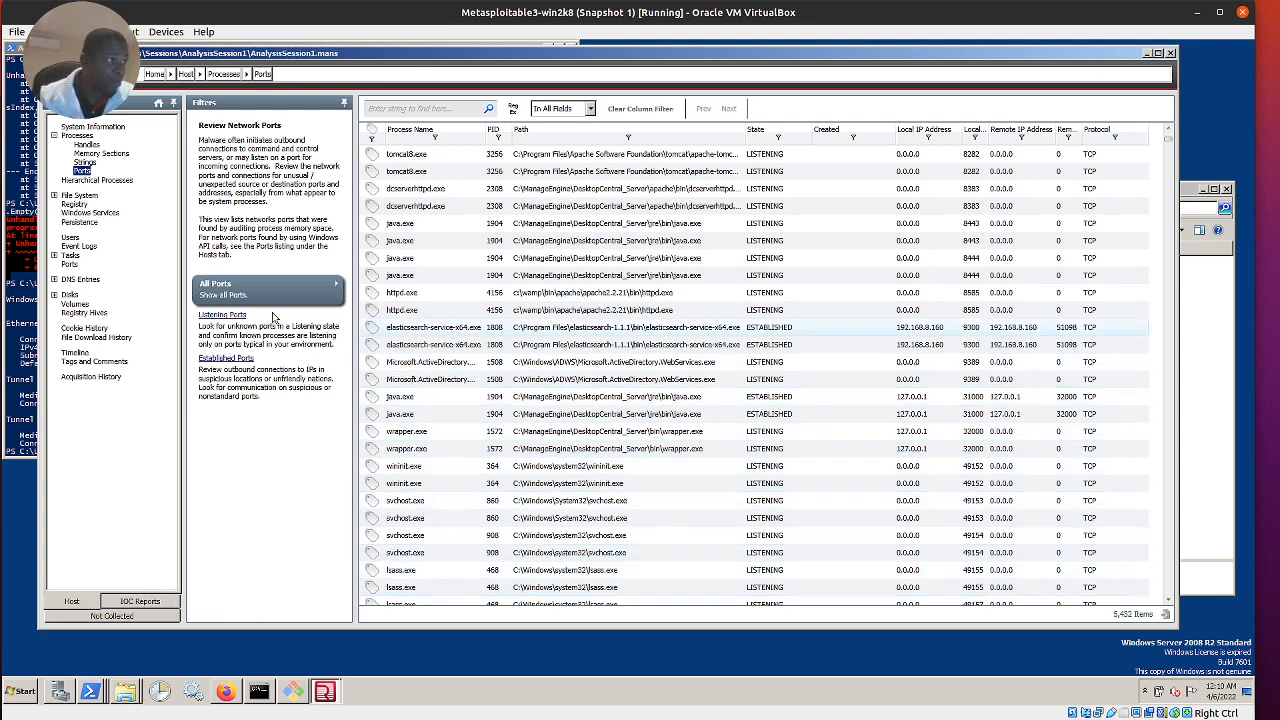
# View the Strings and Memory Sections data collected for the processes
pyautogui.click(87, 165)
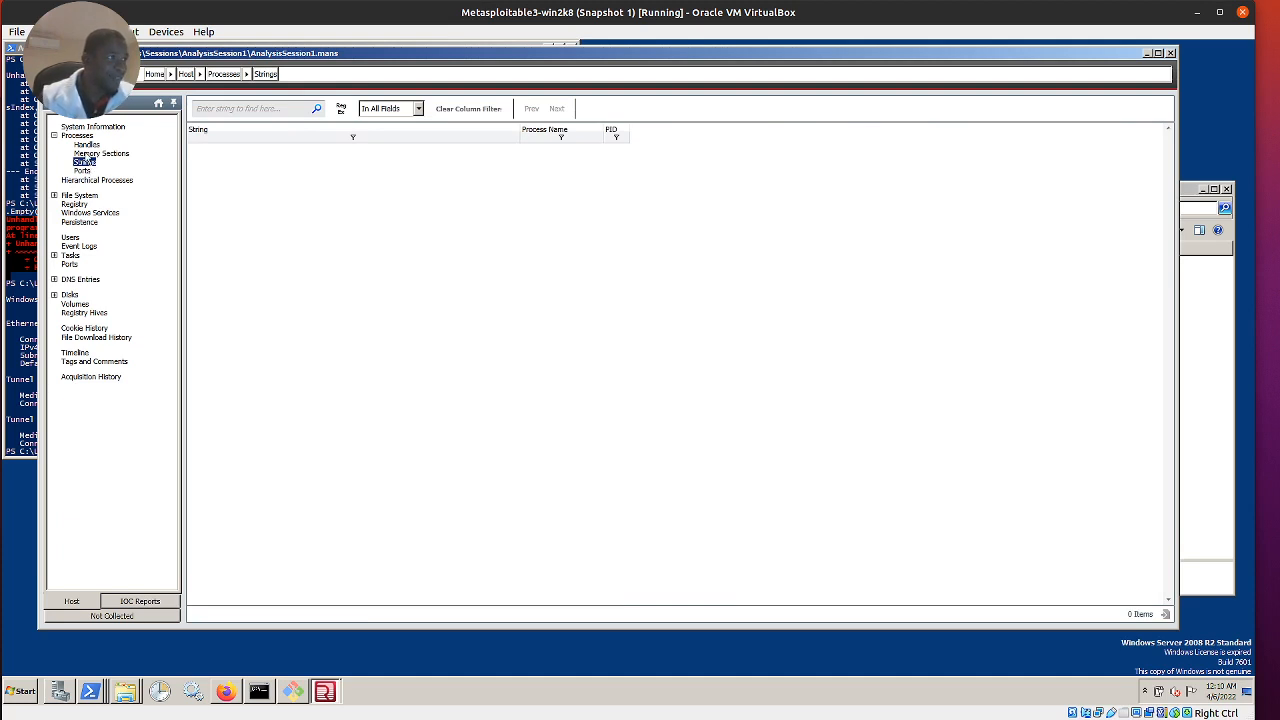
pyautogui.click(88, 155)
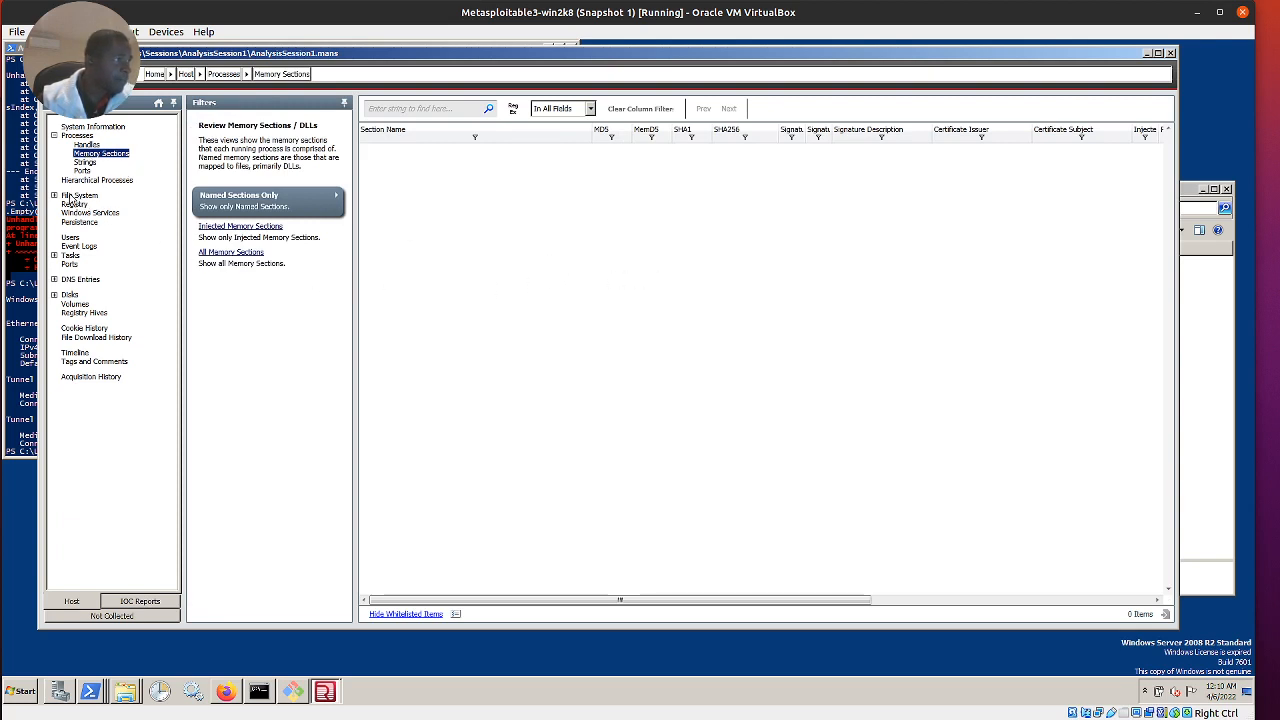
# Browse the collected file system and examine the subfolders of the Windows folder on drive C
pyautogui.click(78, 195)
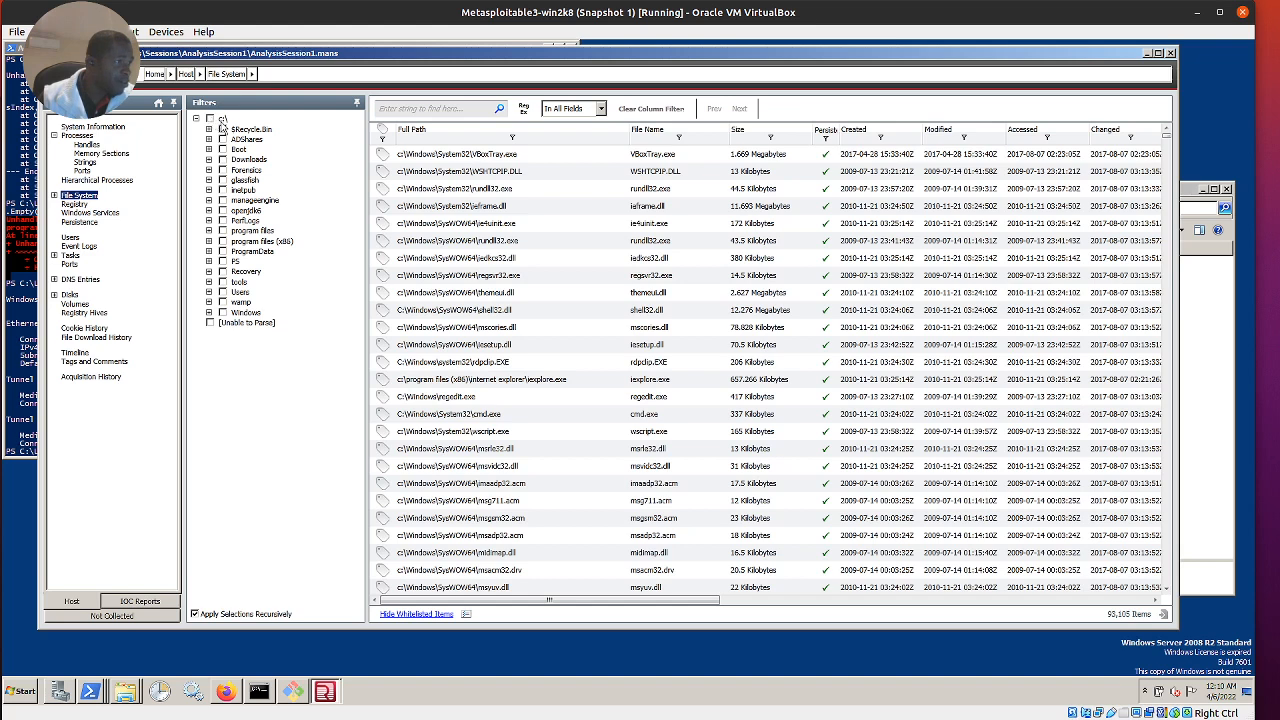
pyautogui.click(209, 313)
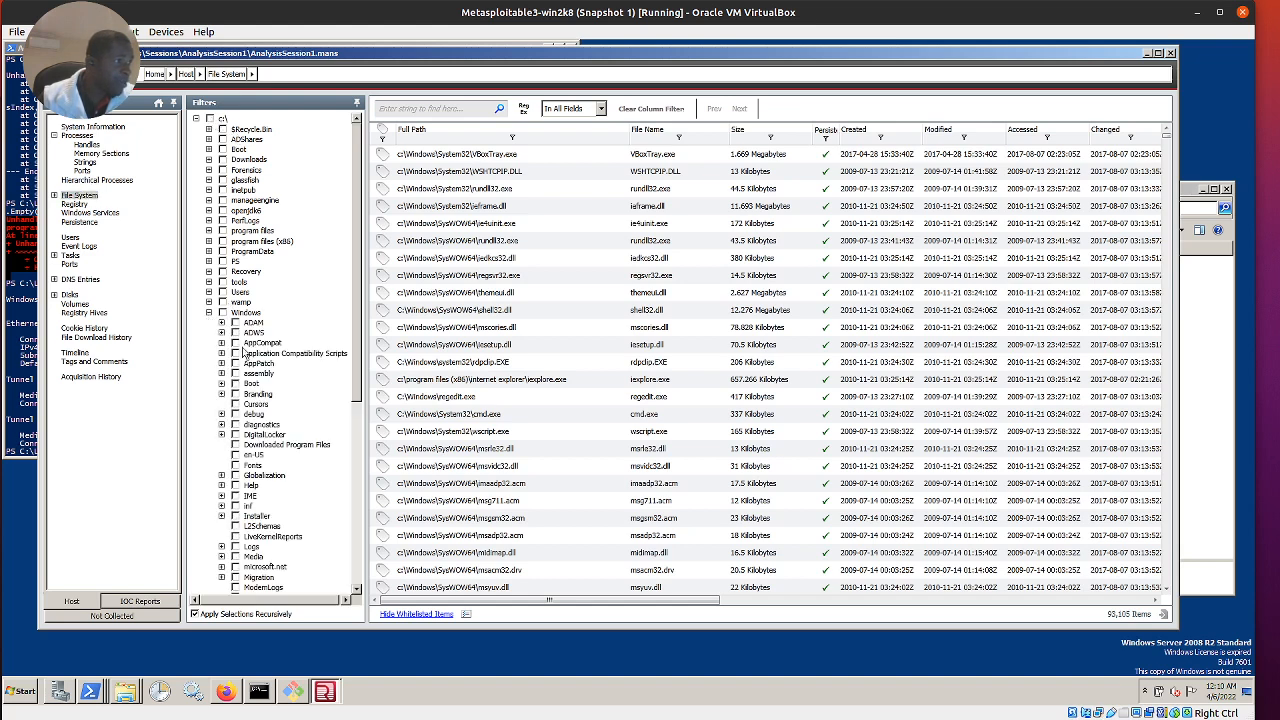
pyautogui.scroll(-4, 260, 355)
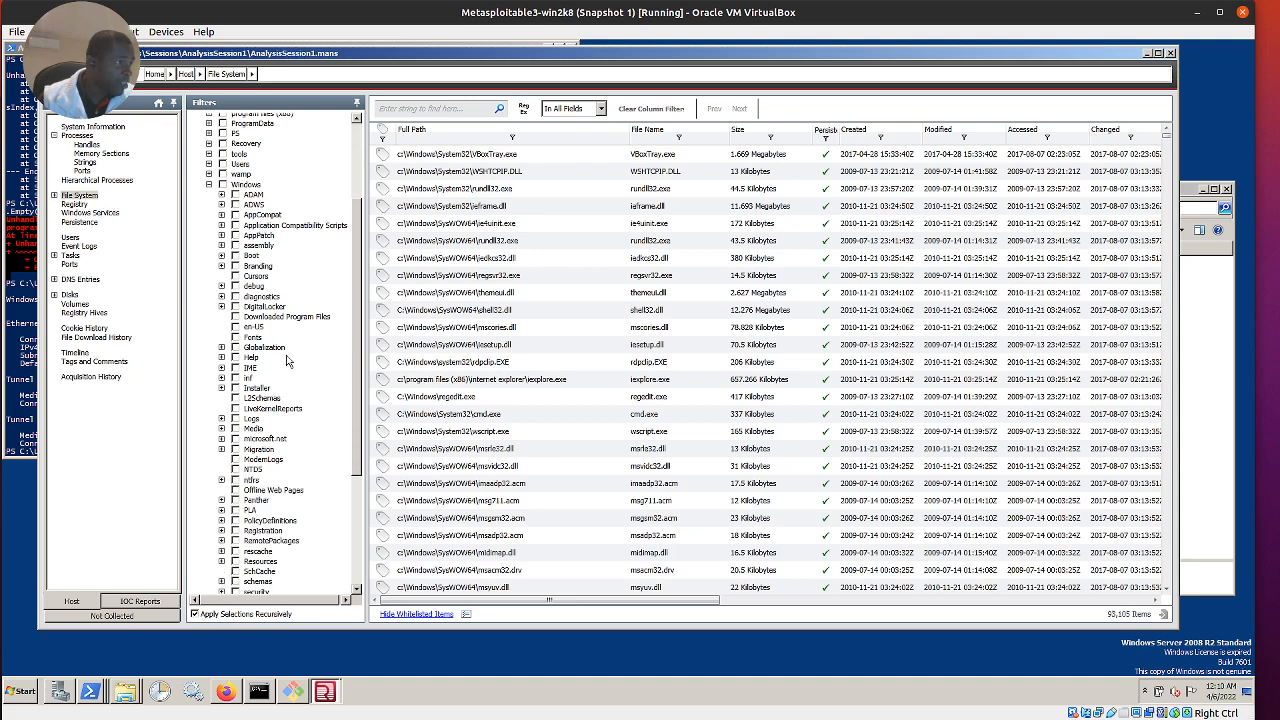
pyautogui.scroll(-4, 287, 361)
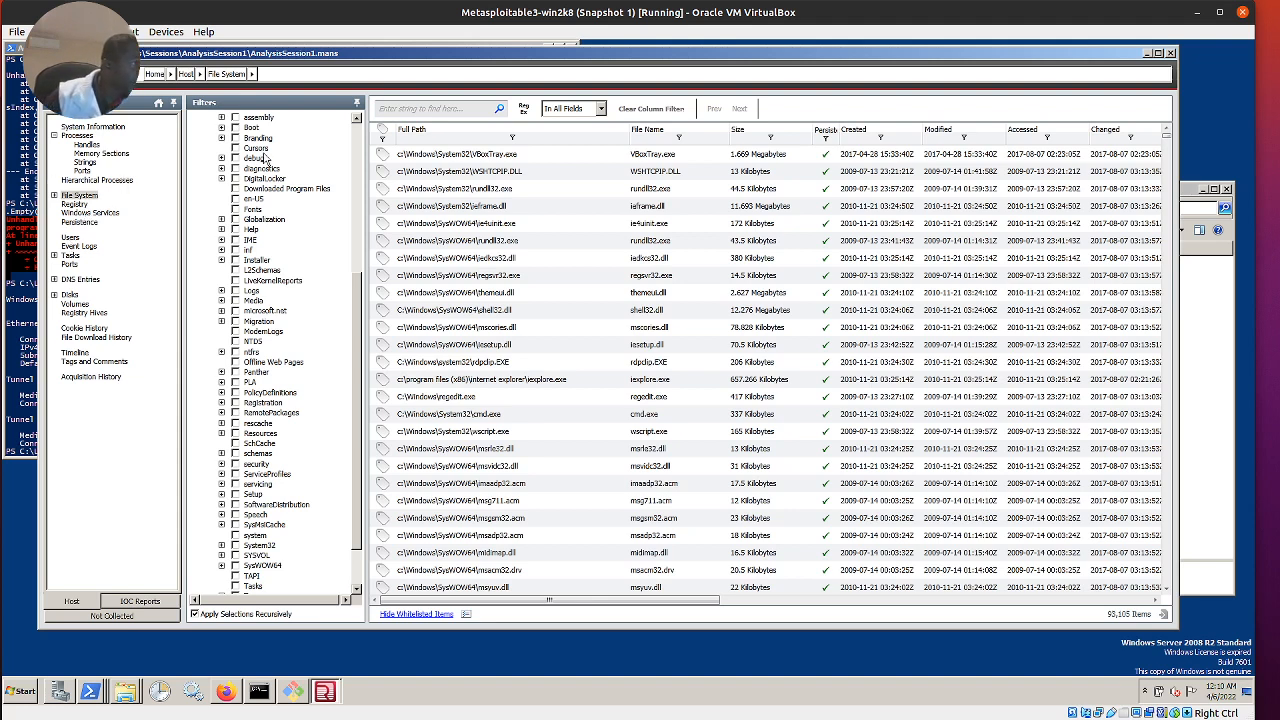
pyautogui.scroll(8, 266, 159)
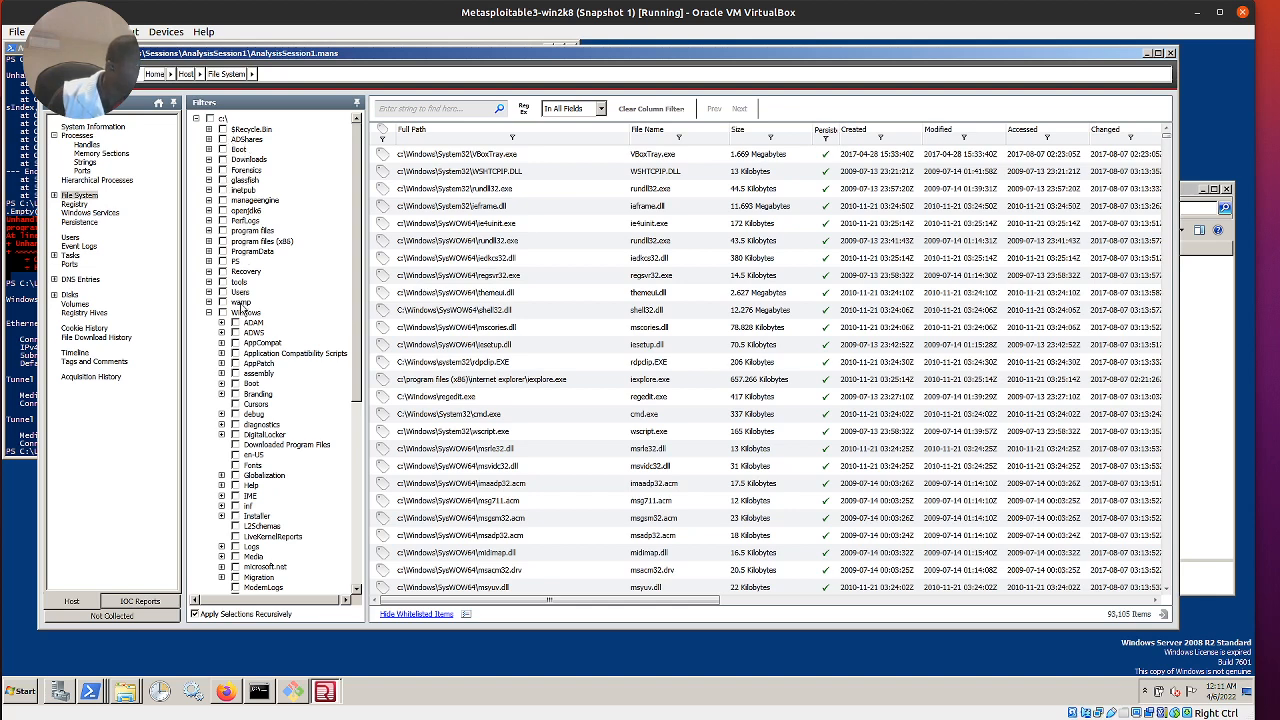
# Expand the Users, All Users, sshd_server and wamp folders in the file system tree to examine their subfolders
pyautogui.click(209, 292)
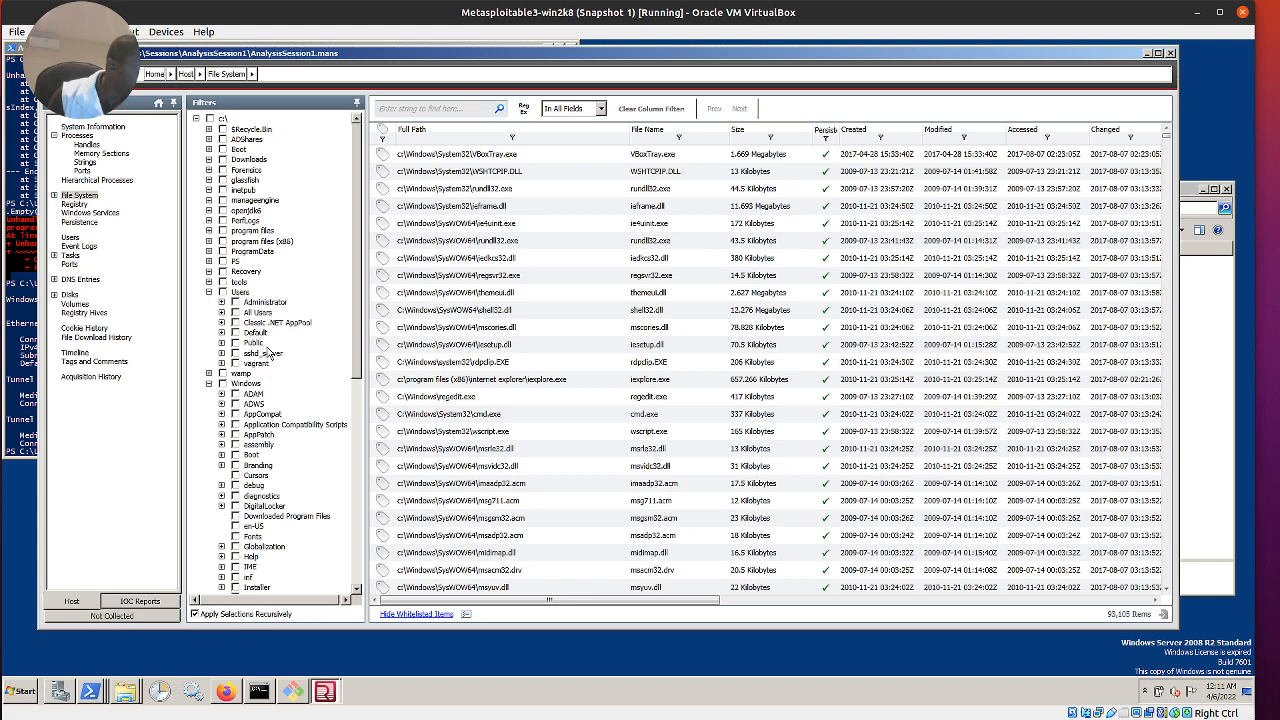
pyautogui.click(222, 312)
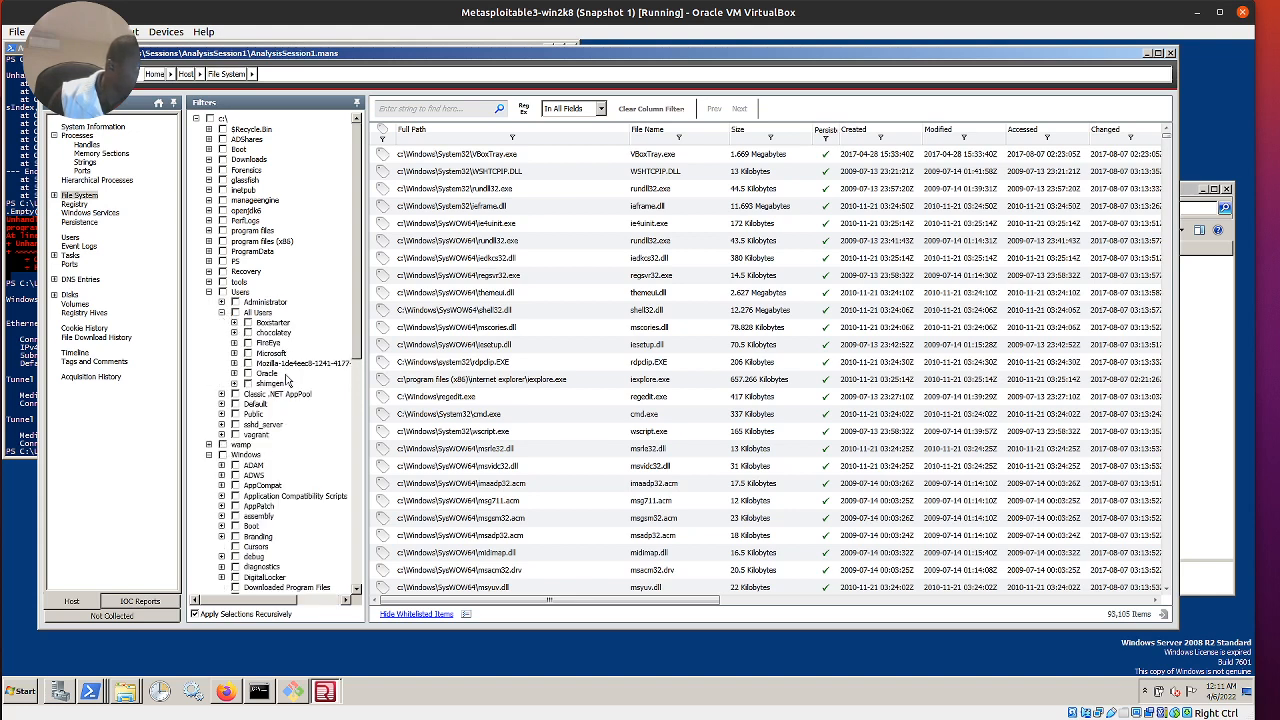
pyautogui.scroll(-2, 288, 349)
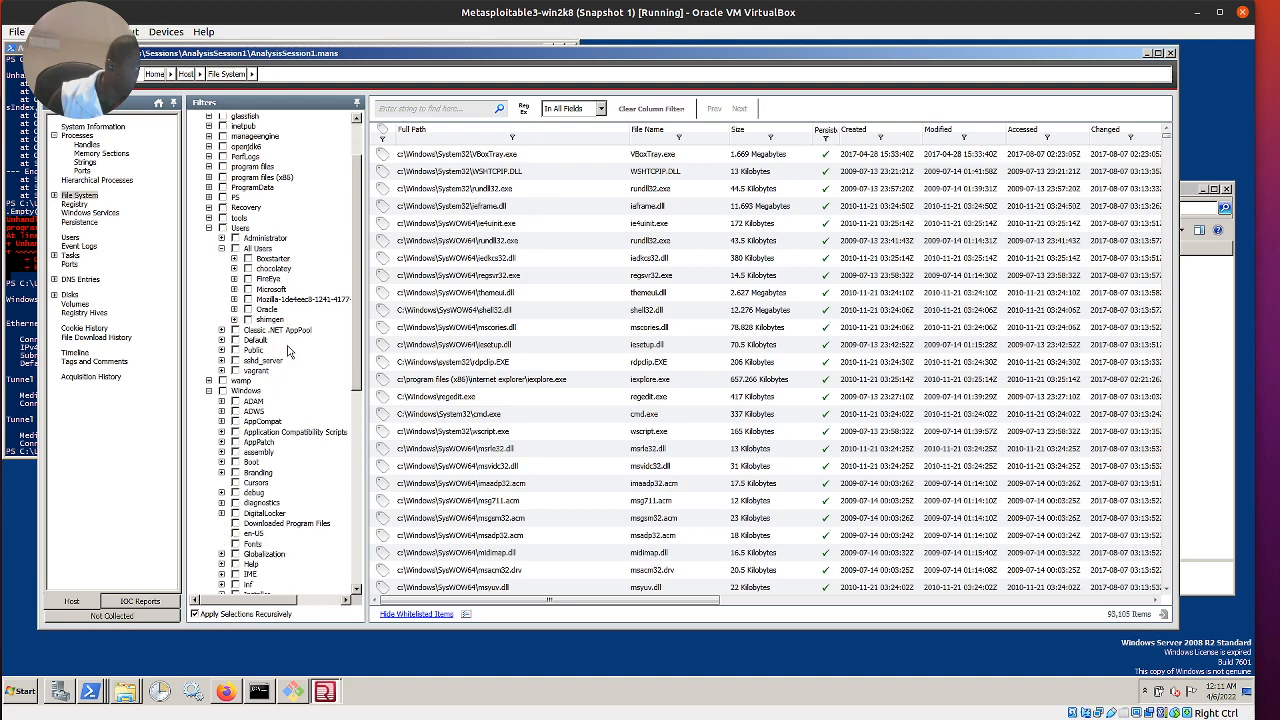
pyautogui.scroll(-2, 258, 408)
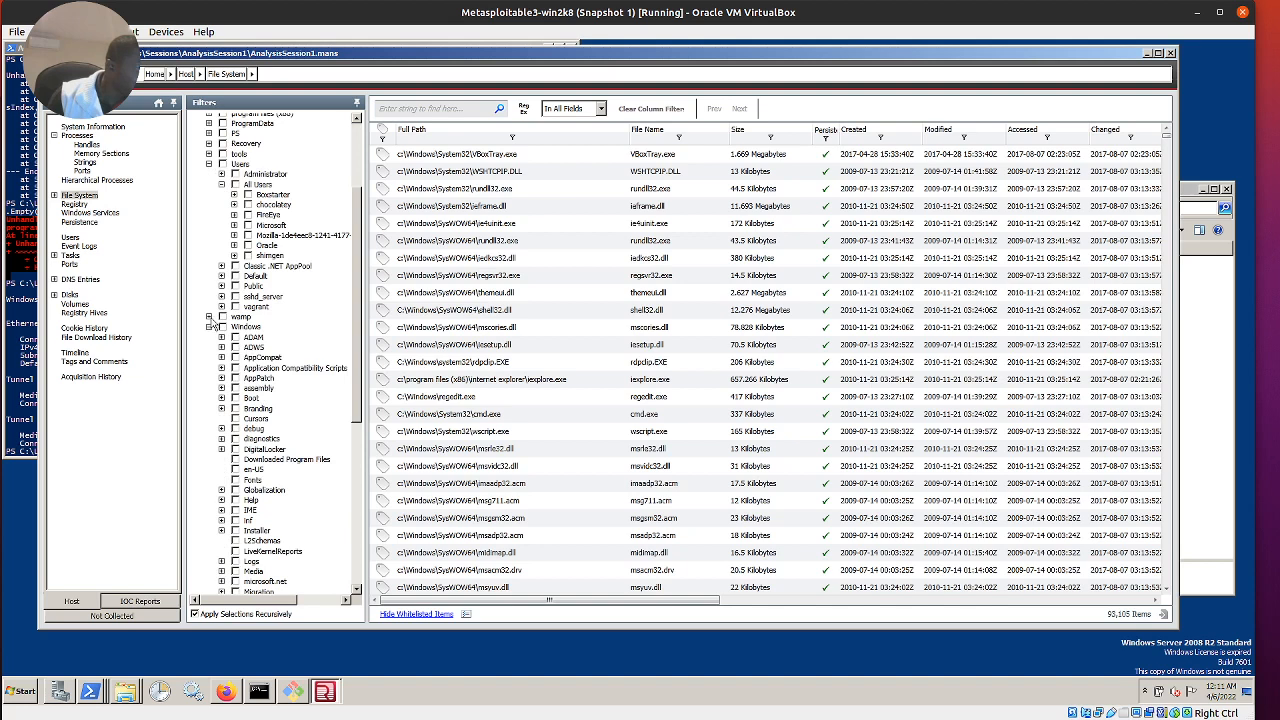
pyautogui.click(208, 316)
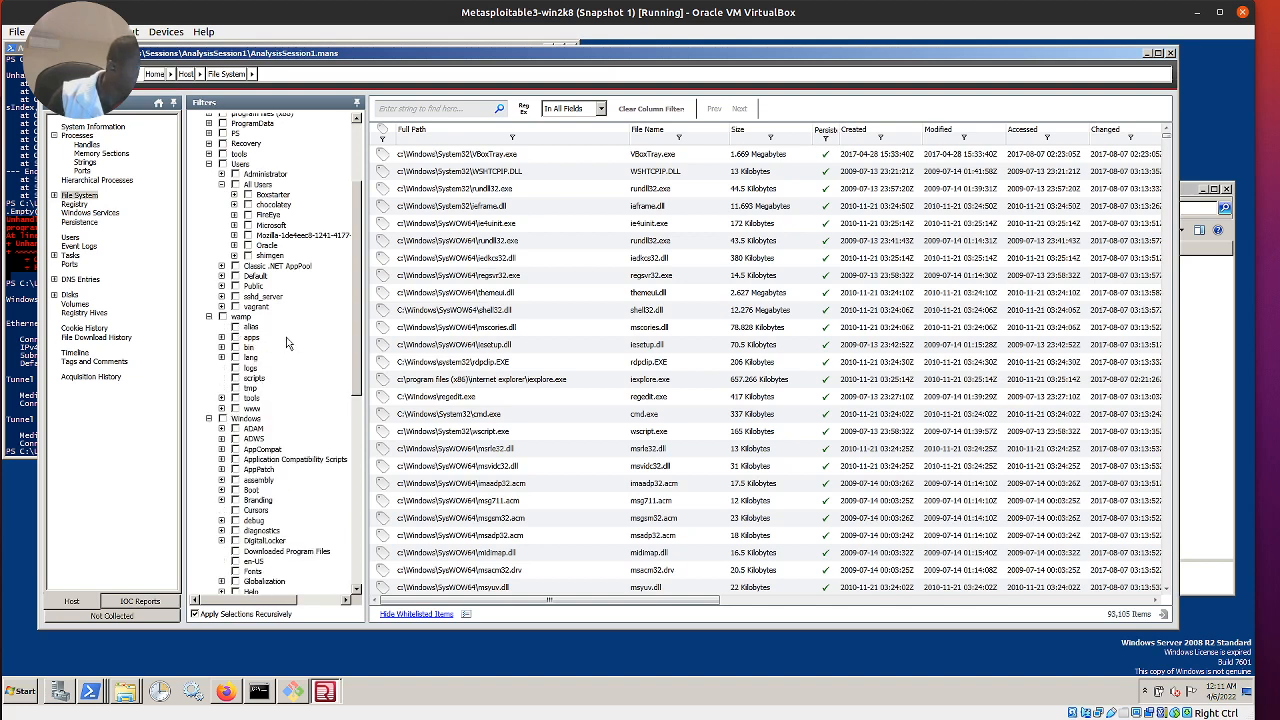
pyautogui.click(222, 297)
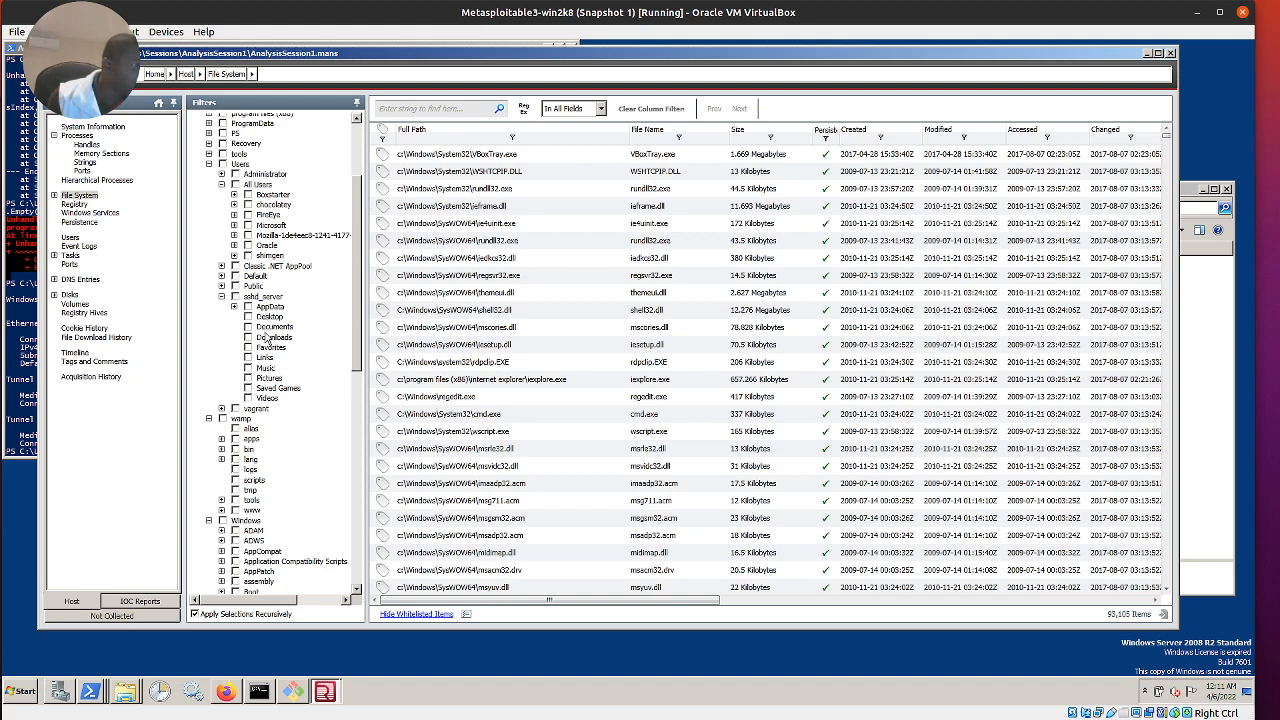
pyautogui.scroll(-4, 268, 340)
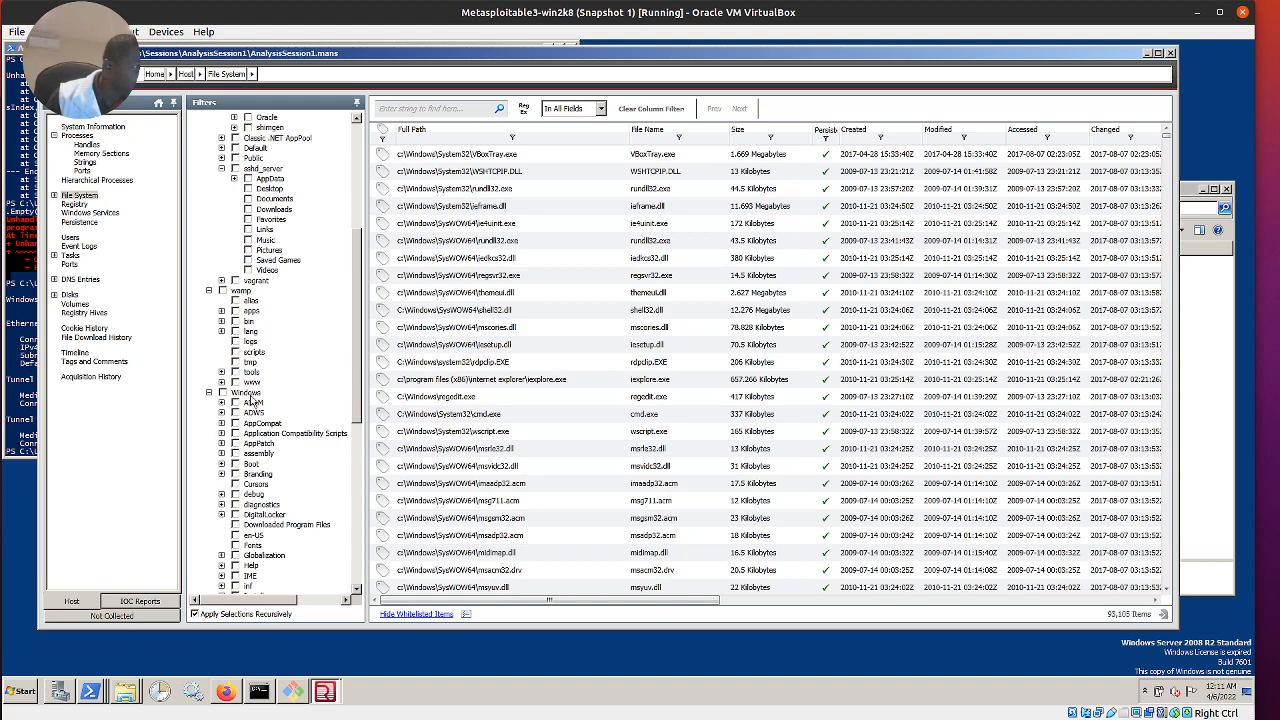
# Filter the file list to the Images folder under Windows\Web\Printers
pyautogui.scroll(-12, 252, 400)
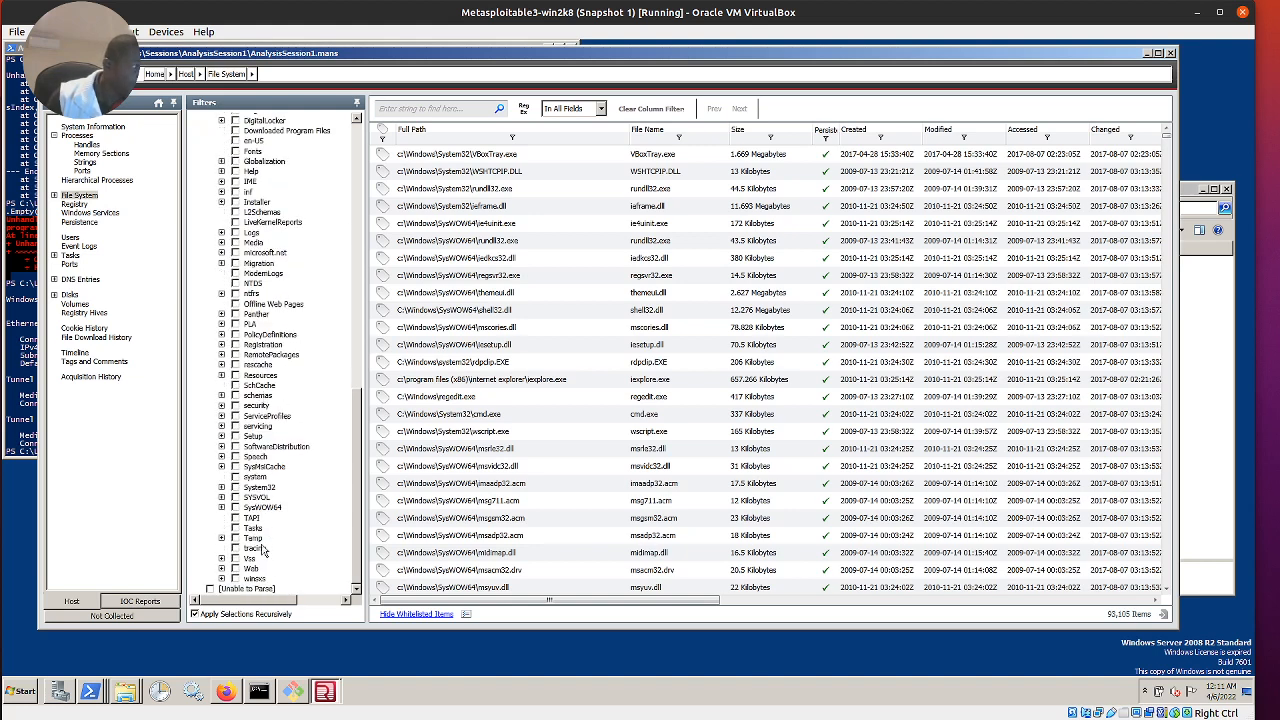
pyautogui.click(222, 569)
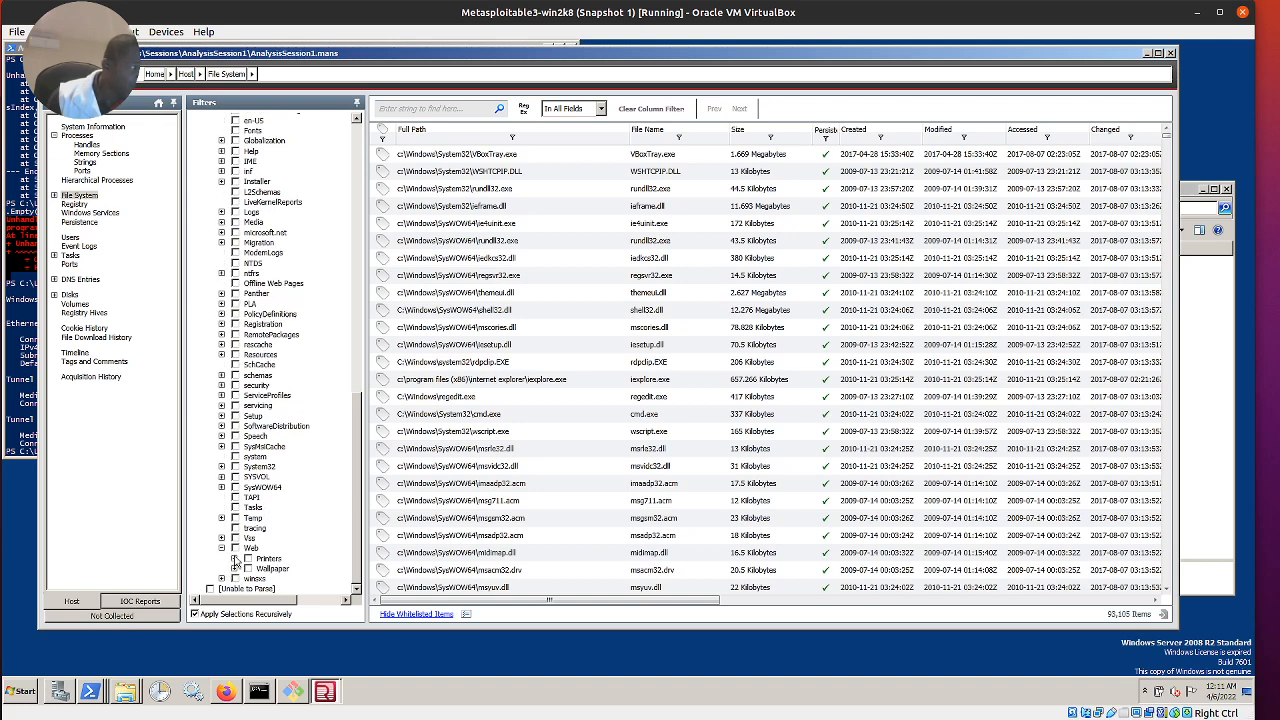
pyautogui.click(234, 558)
pyautogui.click(261, 557)
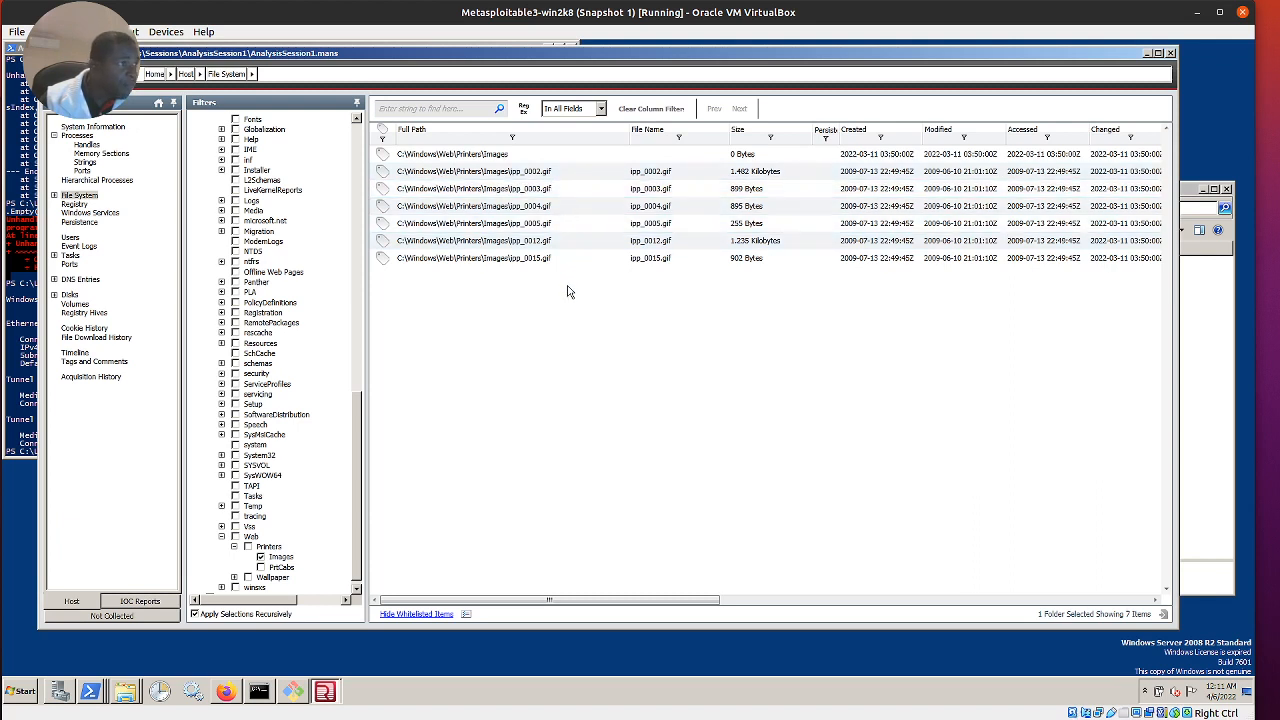
# Examine the host's persistence entries, including their types, registry paths and file paths
pyautogui.click(77, 223)
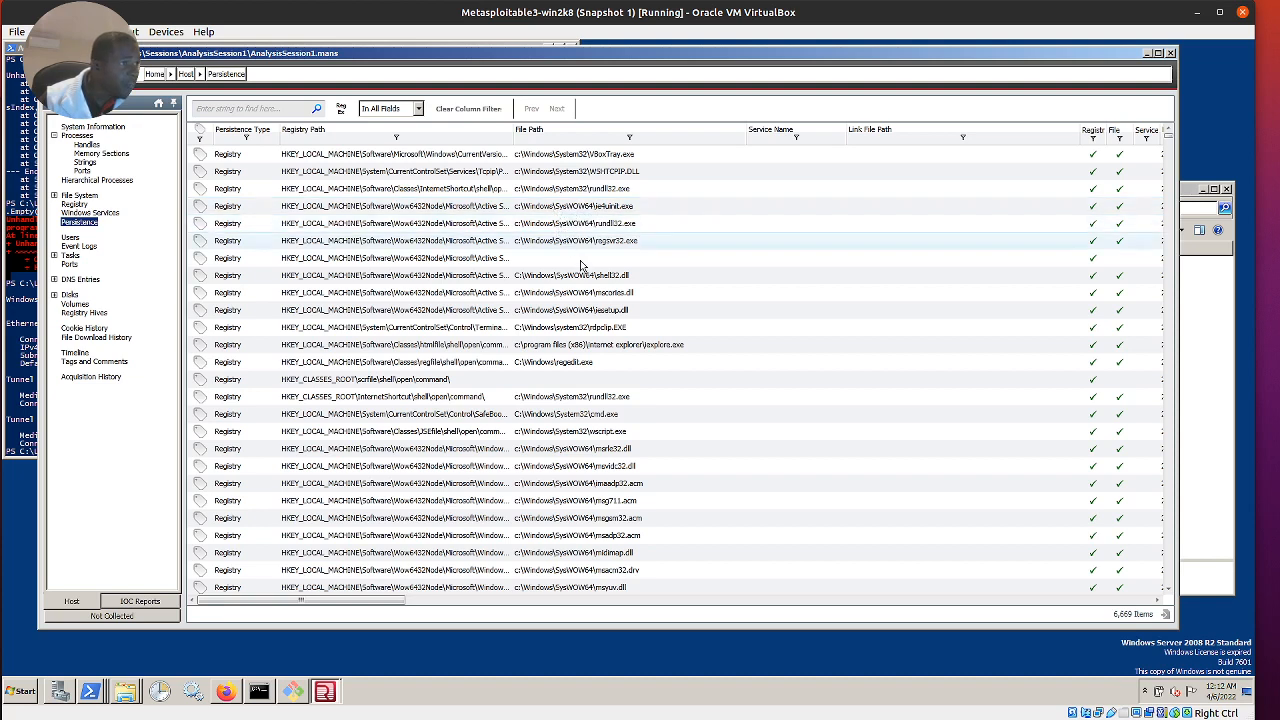
pyautogui.scroll(-7, 580, 282)
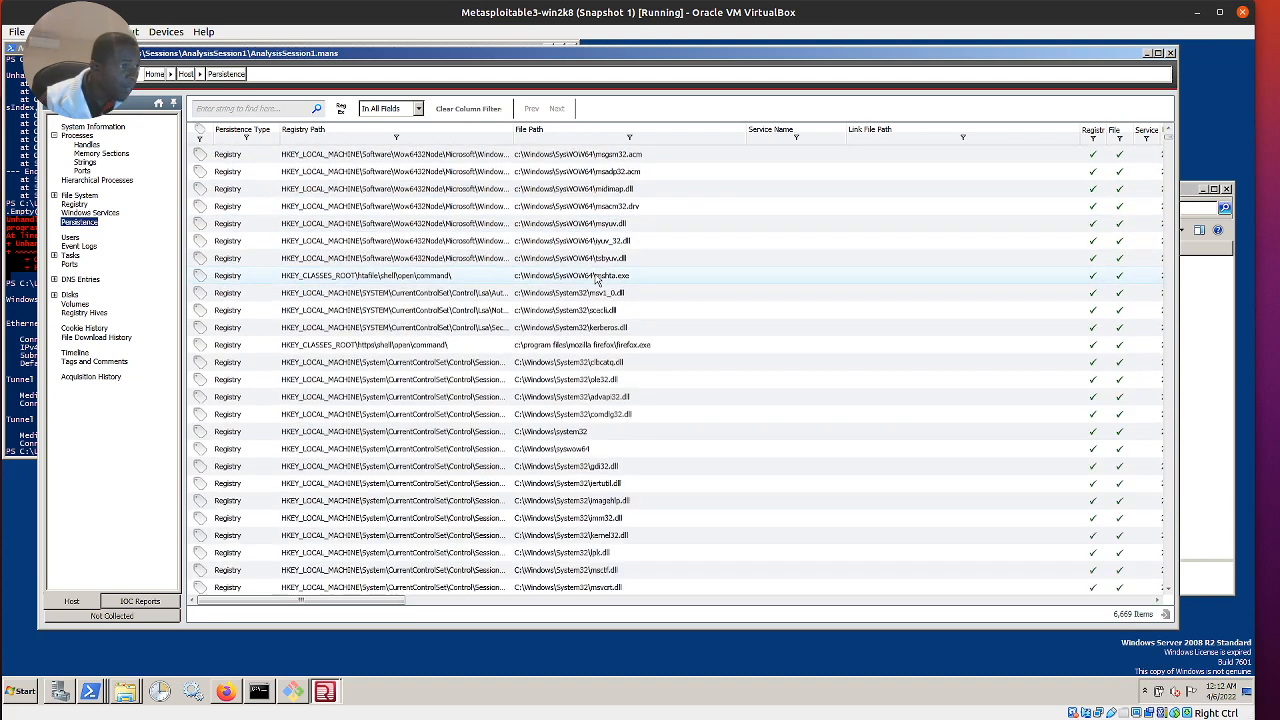
pyautogui.scroll(-10, 572, 410)
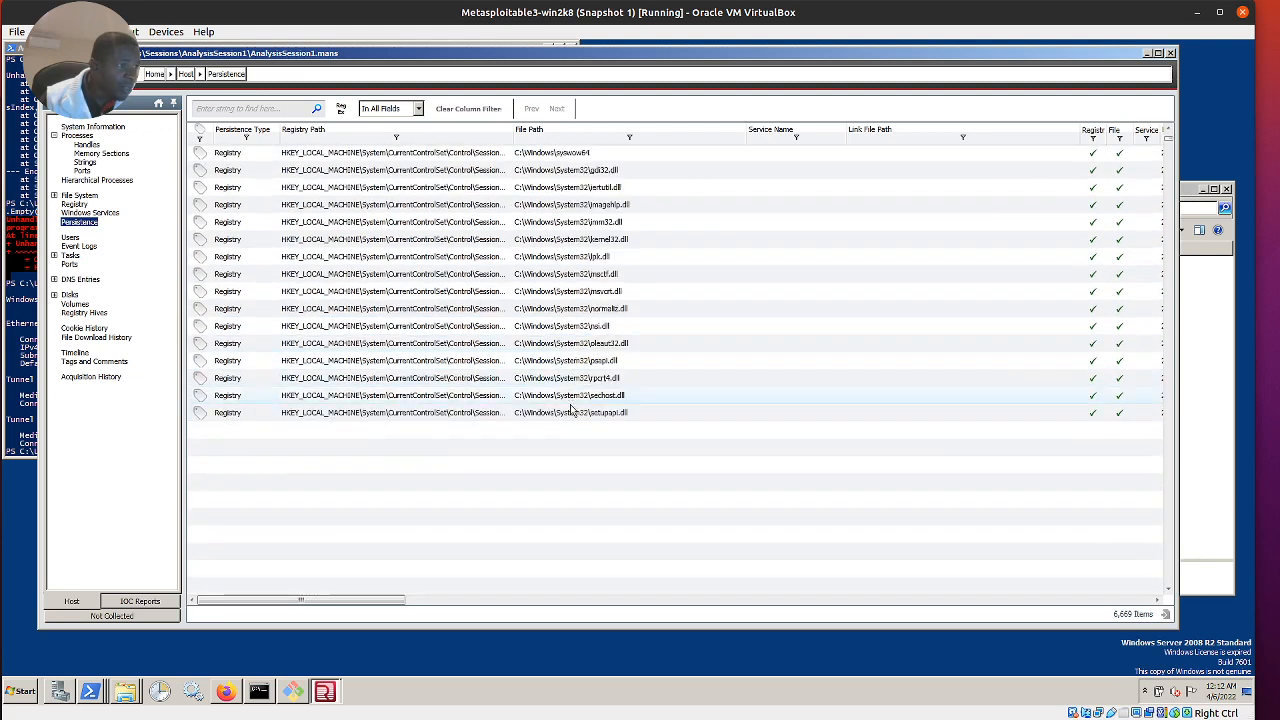
pyautogui.scroll(-3, 572, 410)
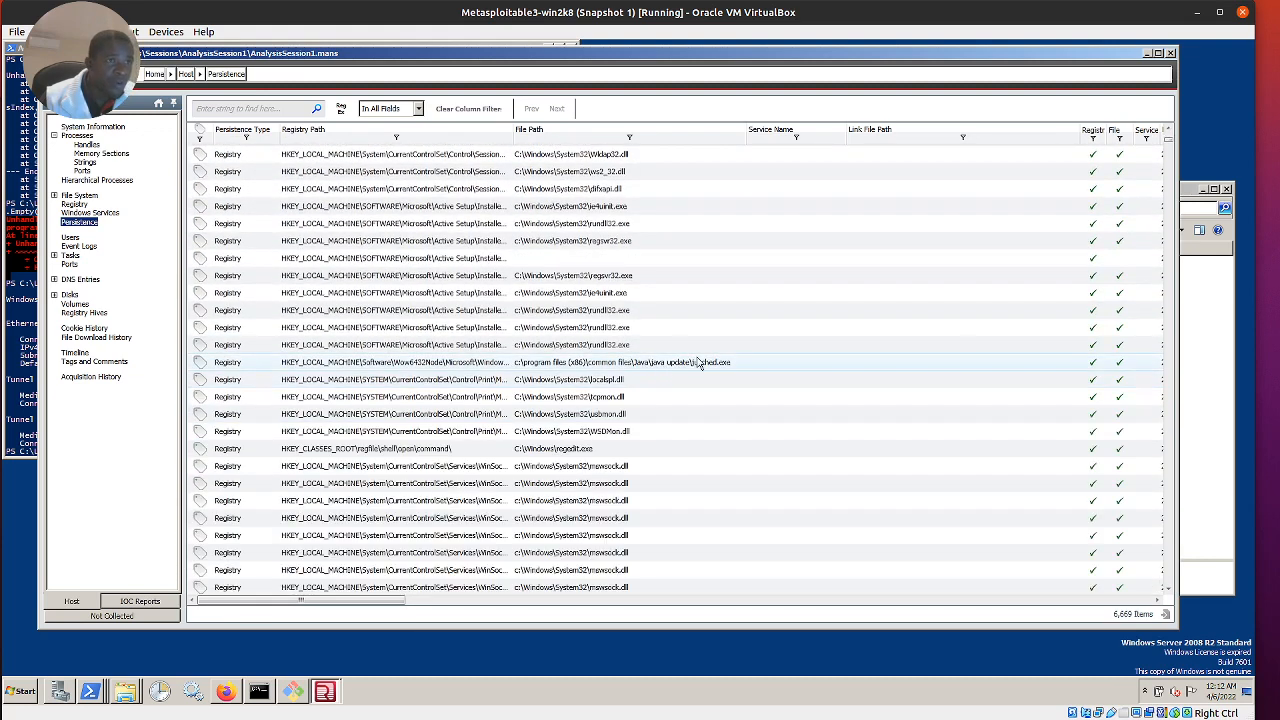
pyautogui.scroll(-6, 463, 490)
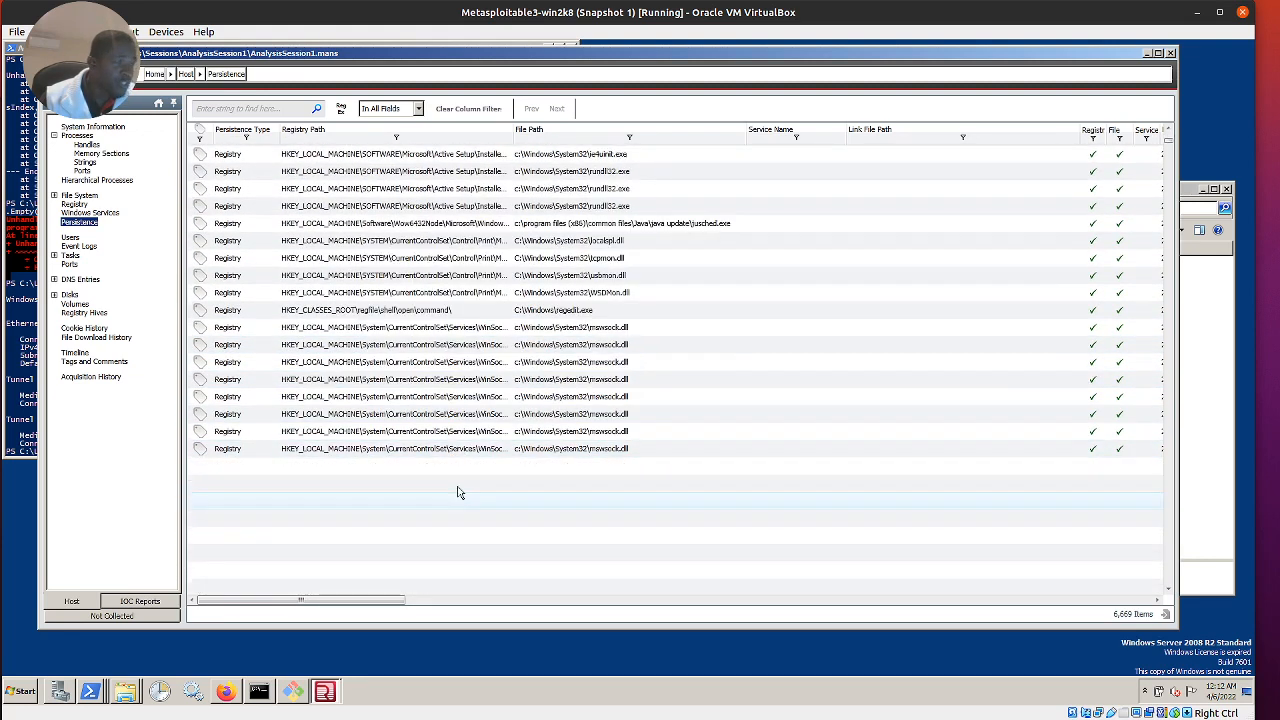
pyautogui.scroll(-4, 465, 486)
pyautogui.scroll(7, 472, 467)
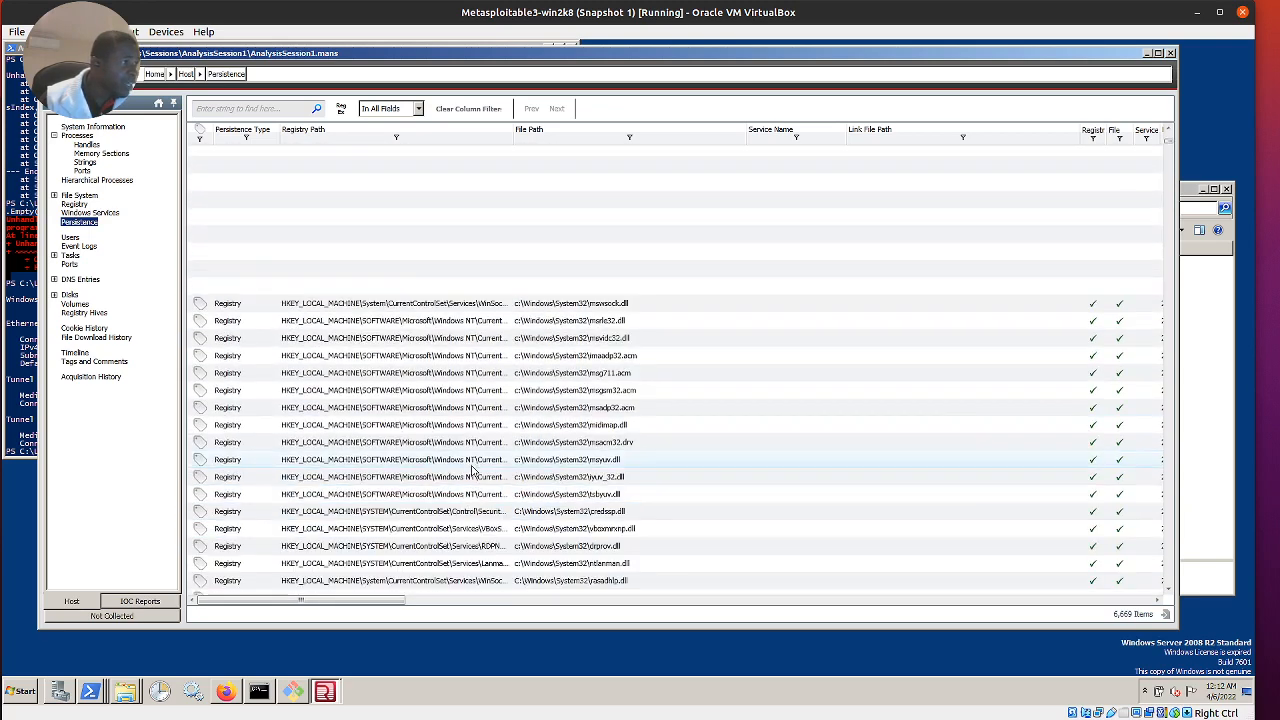
pyautogui.scroll(6, 472, 467)
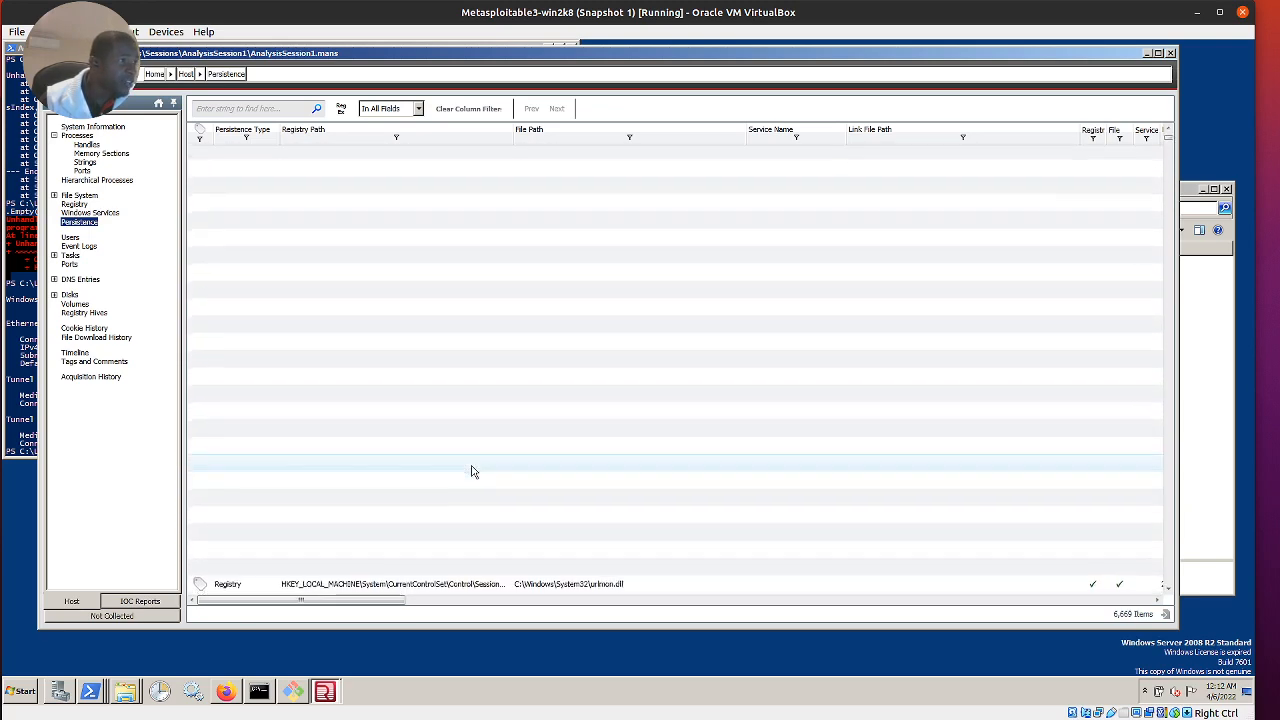
pyautogui.scroll(5, 472, 471)
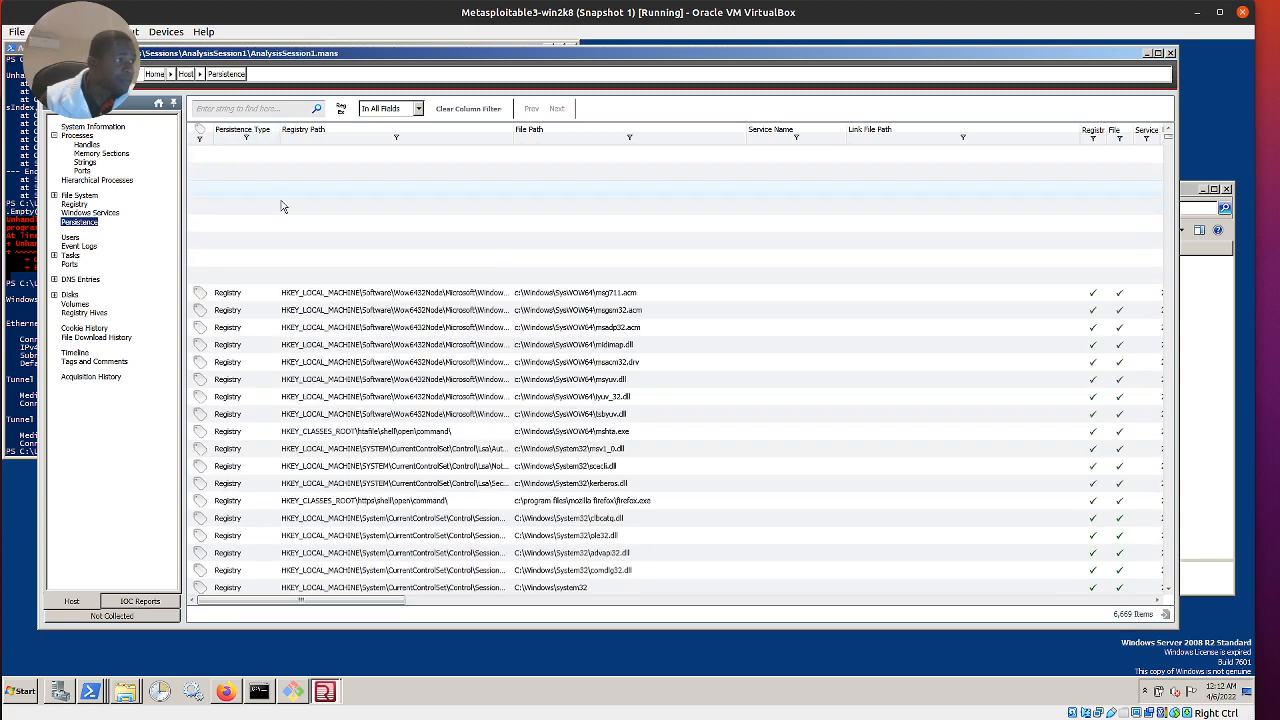
# Open the full detailed information of the msvidc32.dll persistence entry
pyautogui.click(310, 262)
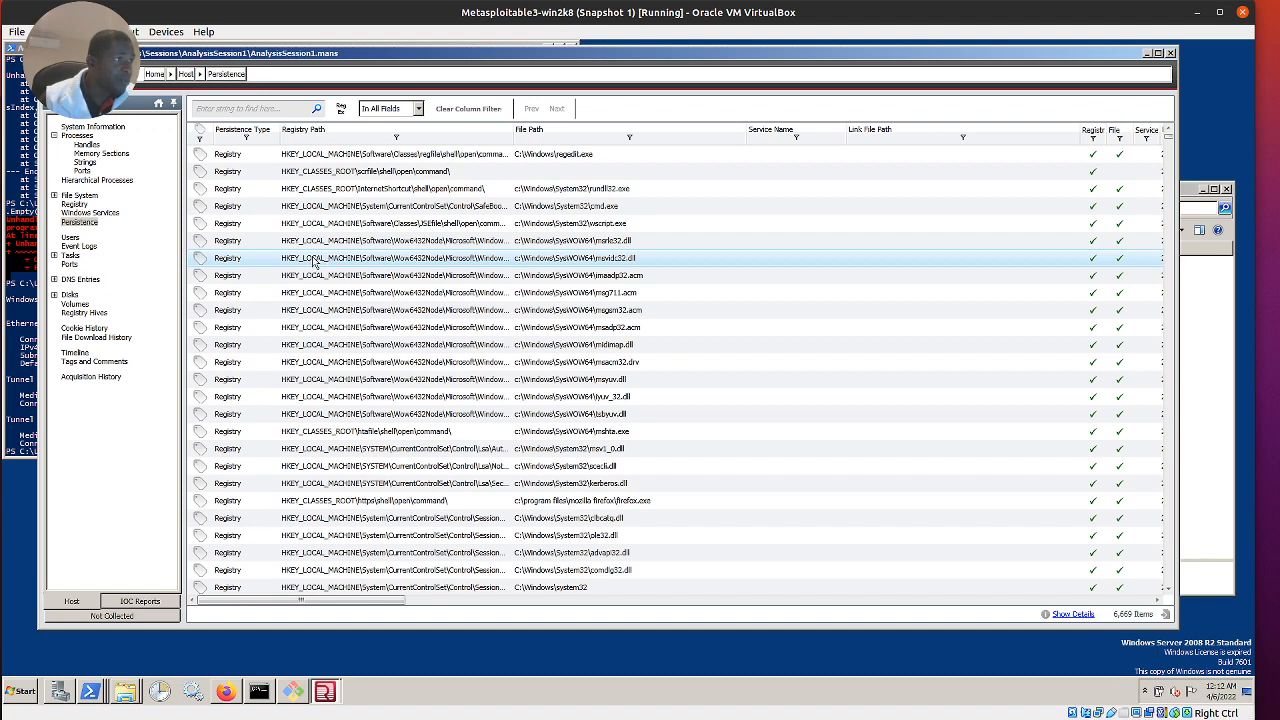
pyautogui.doubleClick(323, 262)
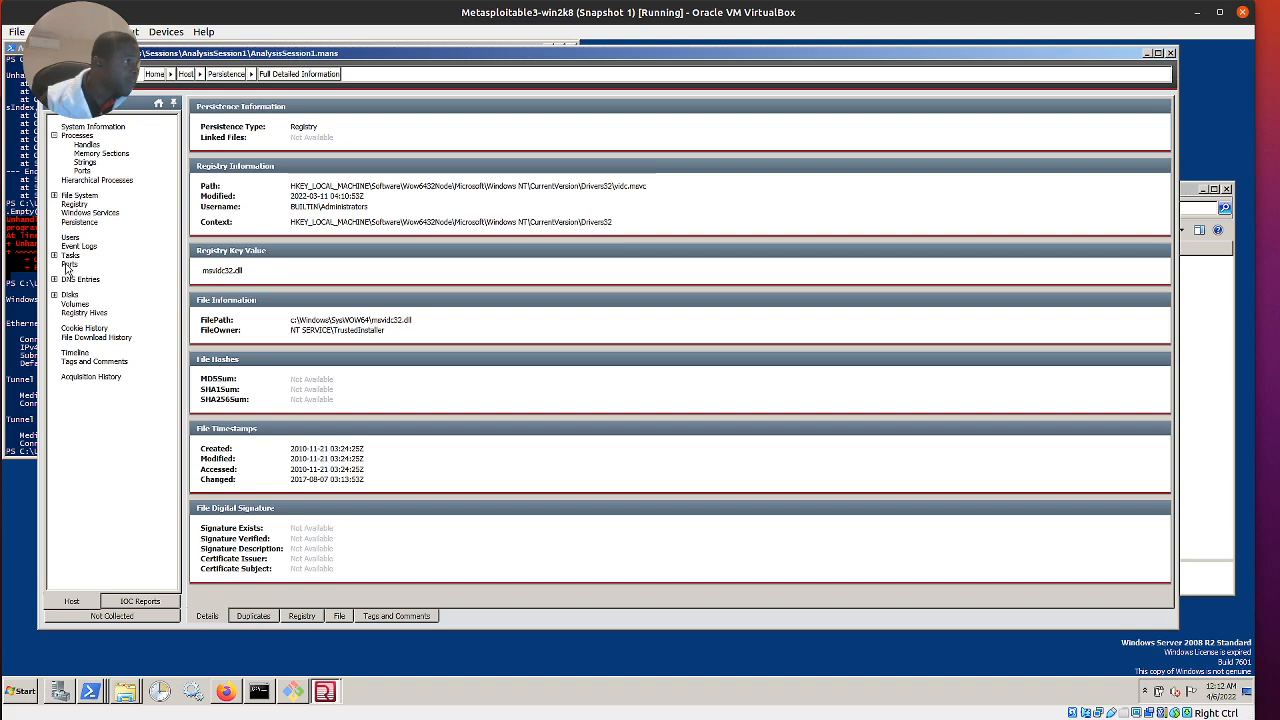
# Examine the host's user accounts, including their SIDs, descriptions, last logins and group names
pyautogui.click(70, 237)
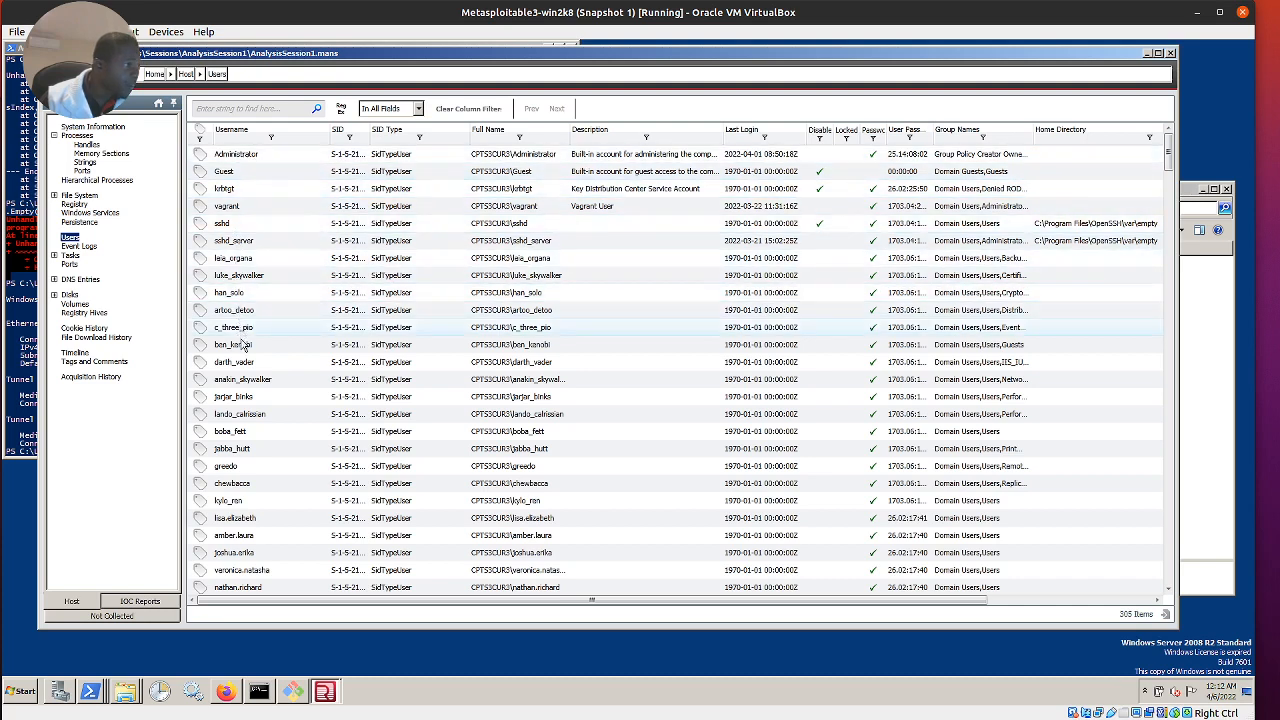
pyautogui.scroll(-1, 255, 378)
pyautogui.scroll(-15, 270, 370)
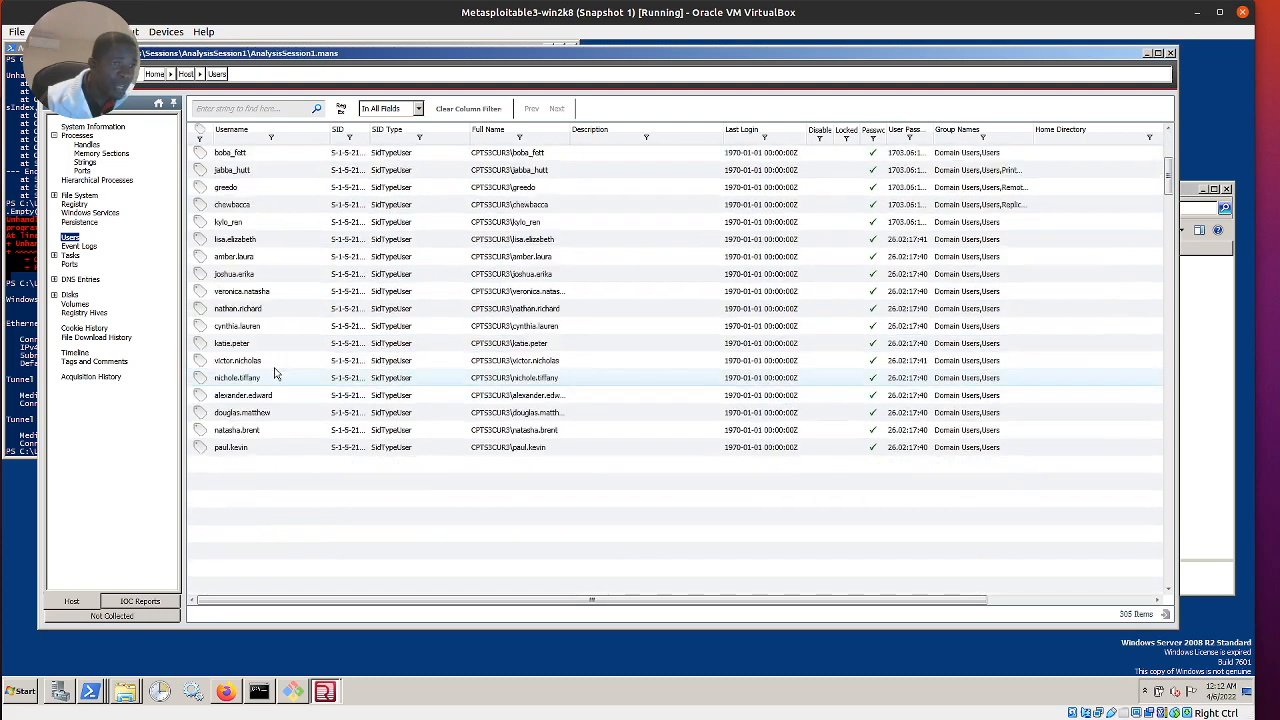
pyautogui.scroll(15, 284, 365)
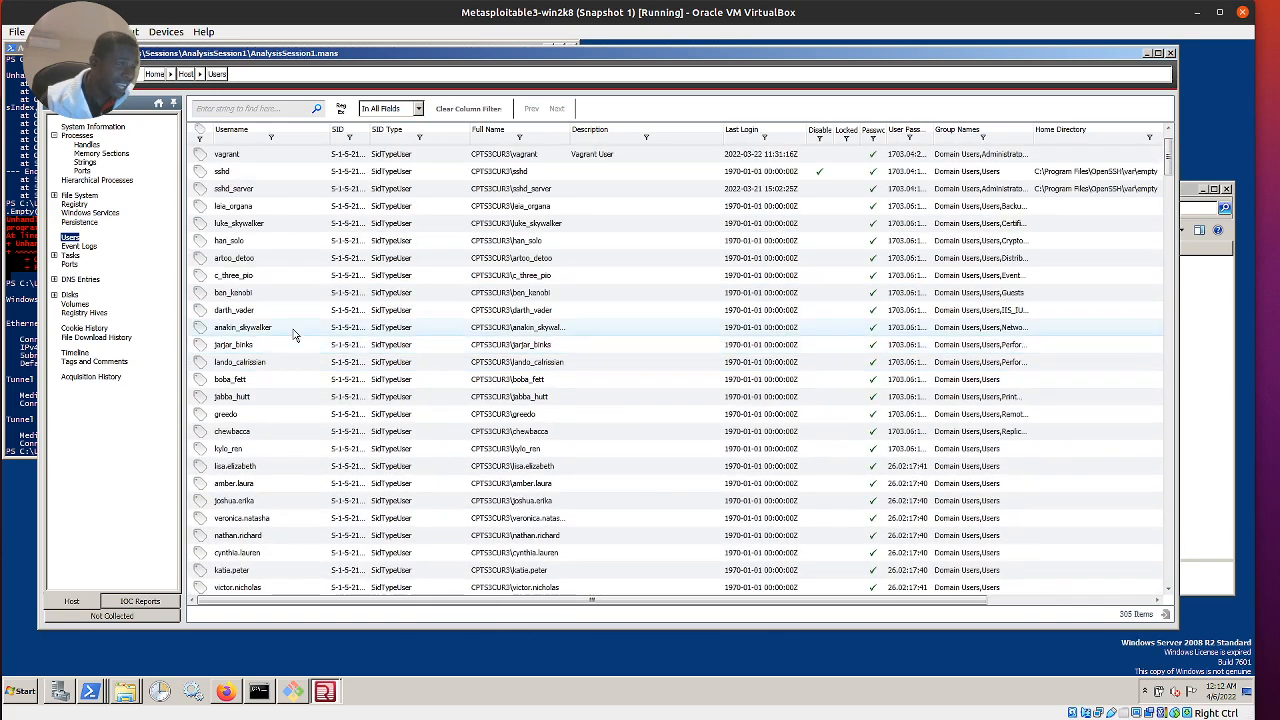
pyautogui.scroll(1, 297, 330)
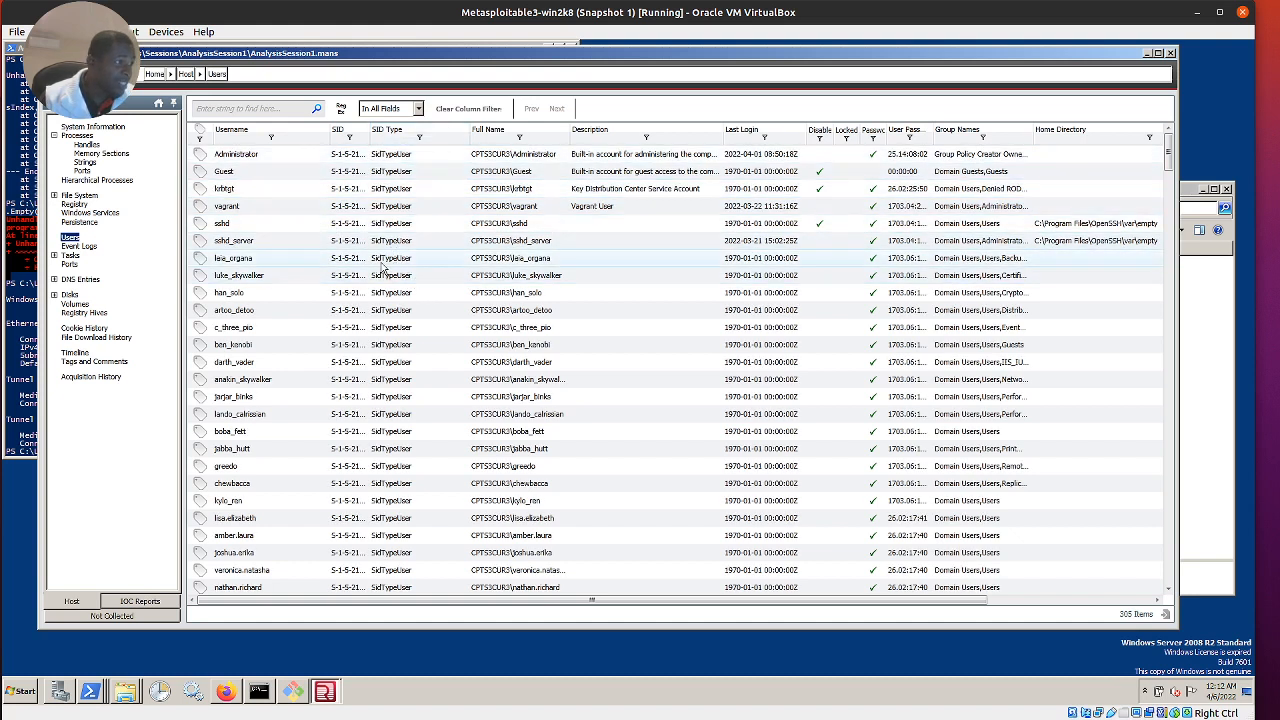
pyautogui.scroll(-15, 381, 270)
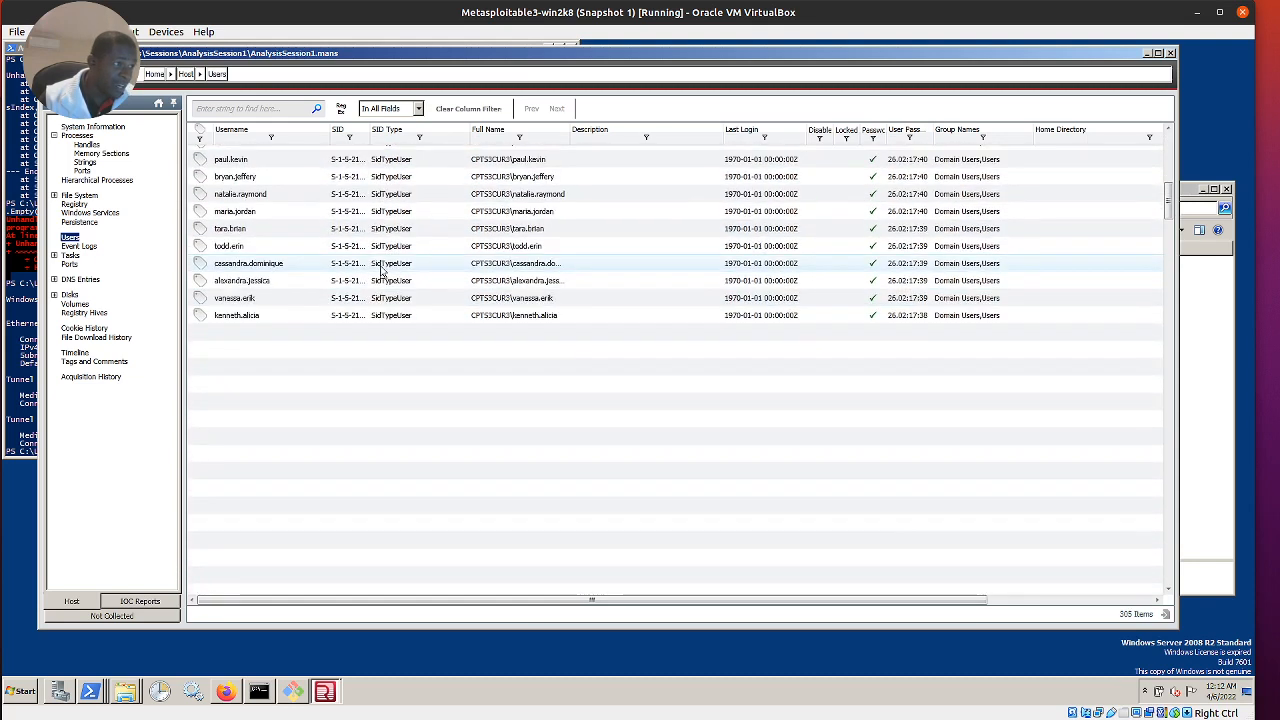
pyautogui.scroll(-10, 381, 270)
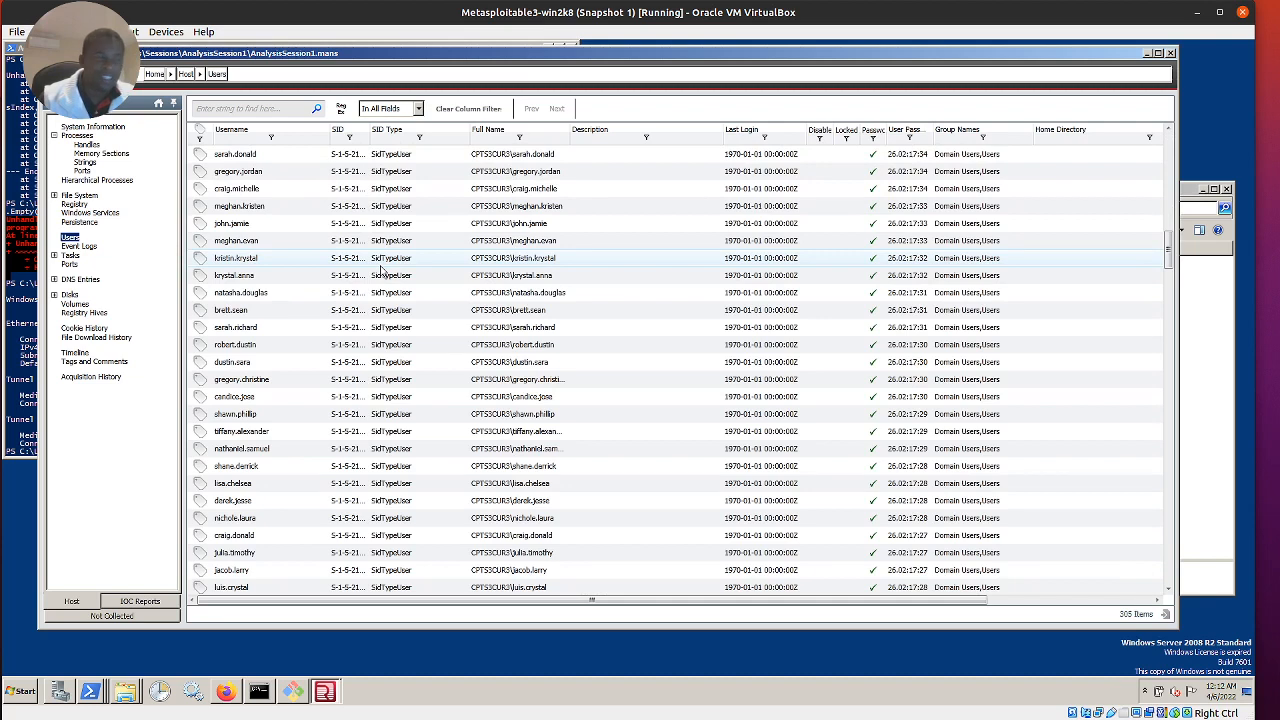
pyautogui.scroll(-1, 349, 308)
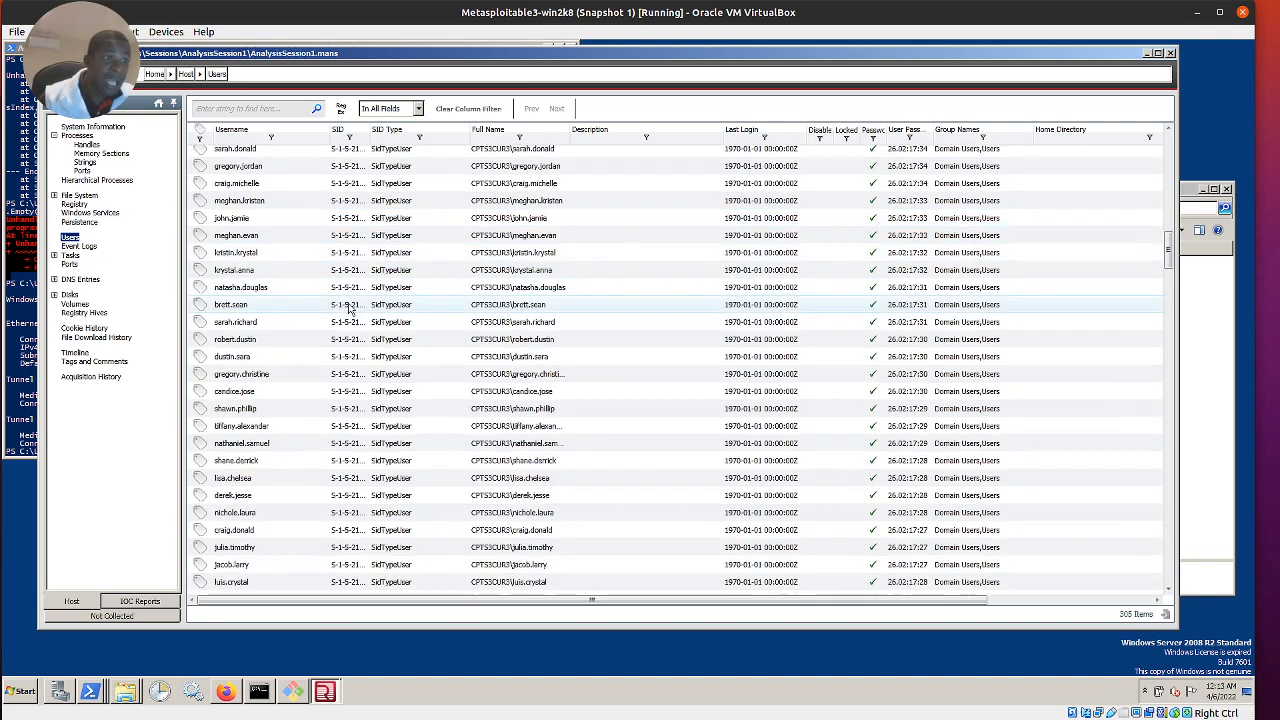
pyautogui.scroll(-8, 347, 308)
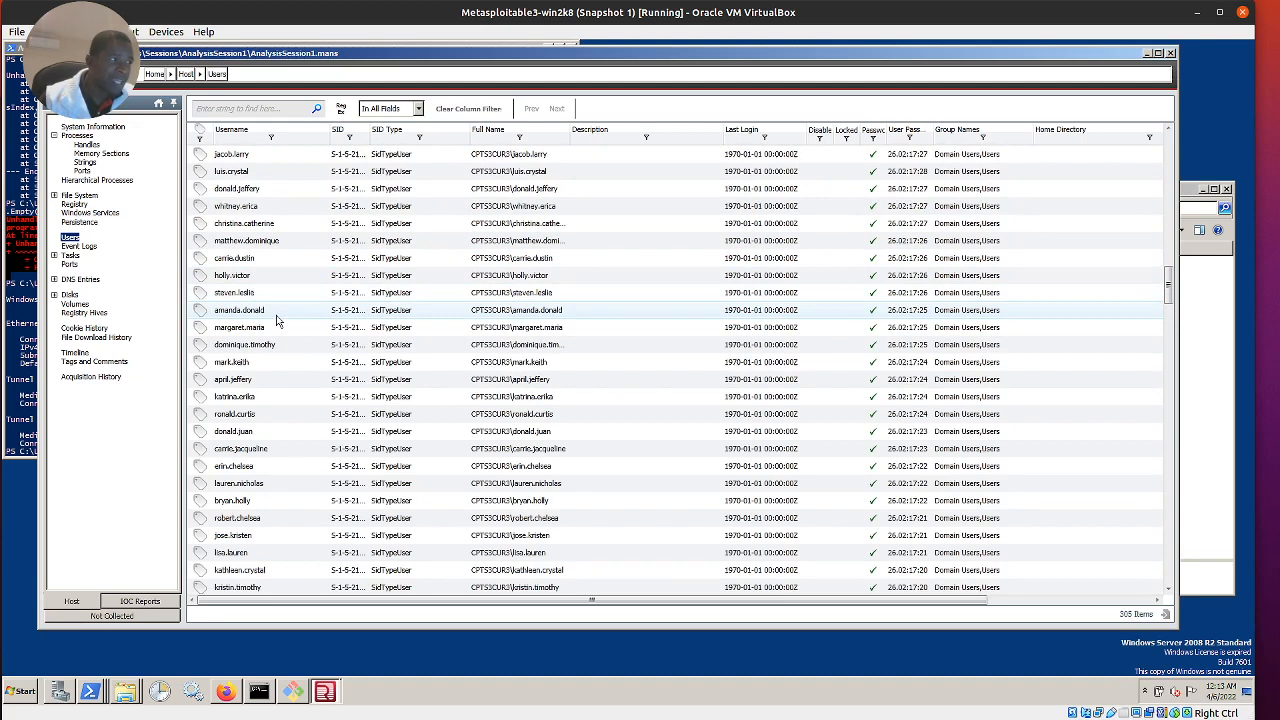
pyautogui.scroll(-8, 278, 320)
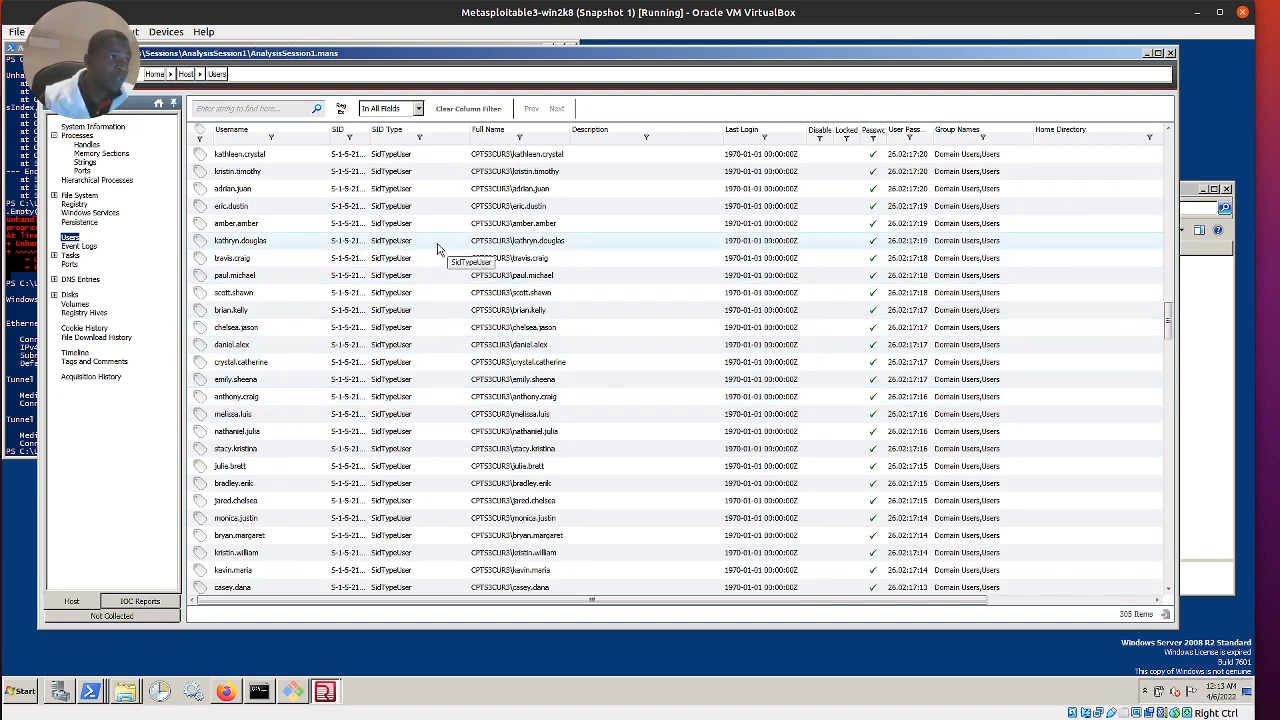
# Open the event logs and inspect the Directory Service warning's full details, including its user, source, index and event ID
pyautogui.click(75, 246)
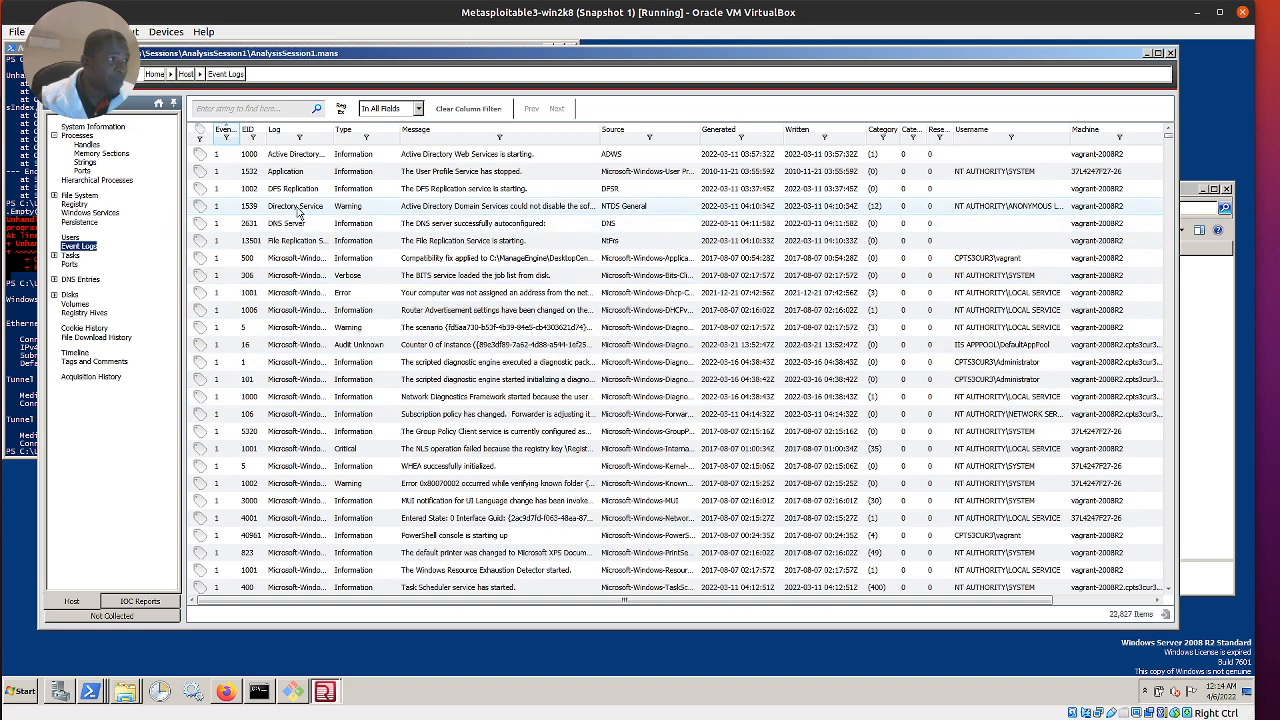
pyautogui.click(298, 208)
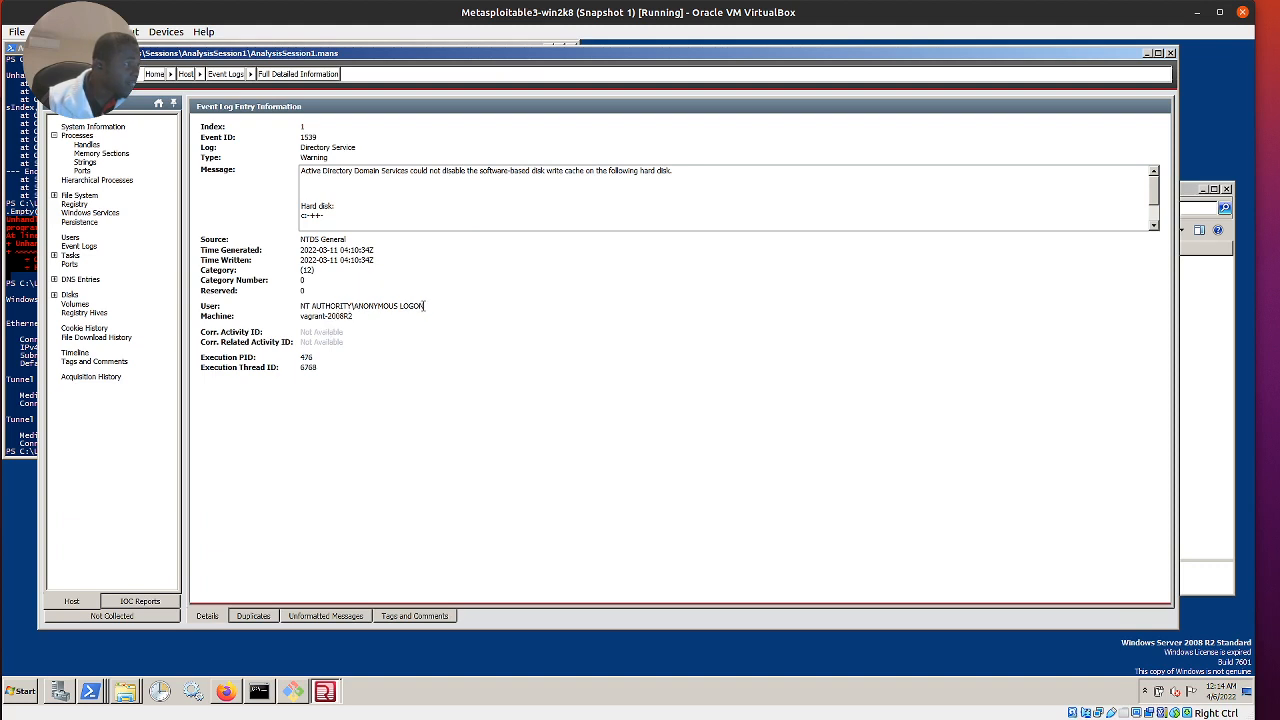
pyautogui.moveTo(424, 306); pyautogui.dragTo(291, 308)
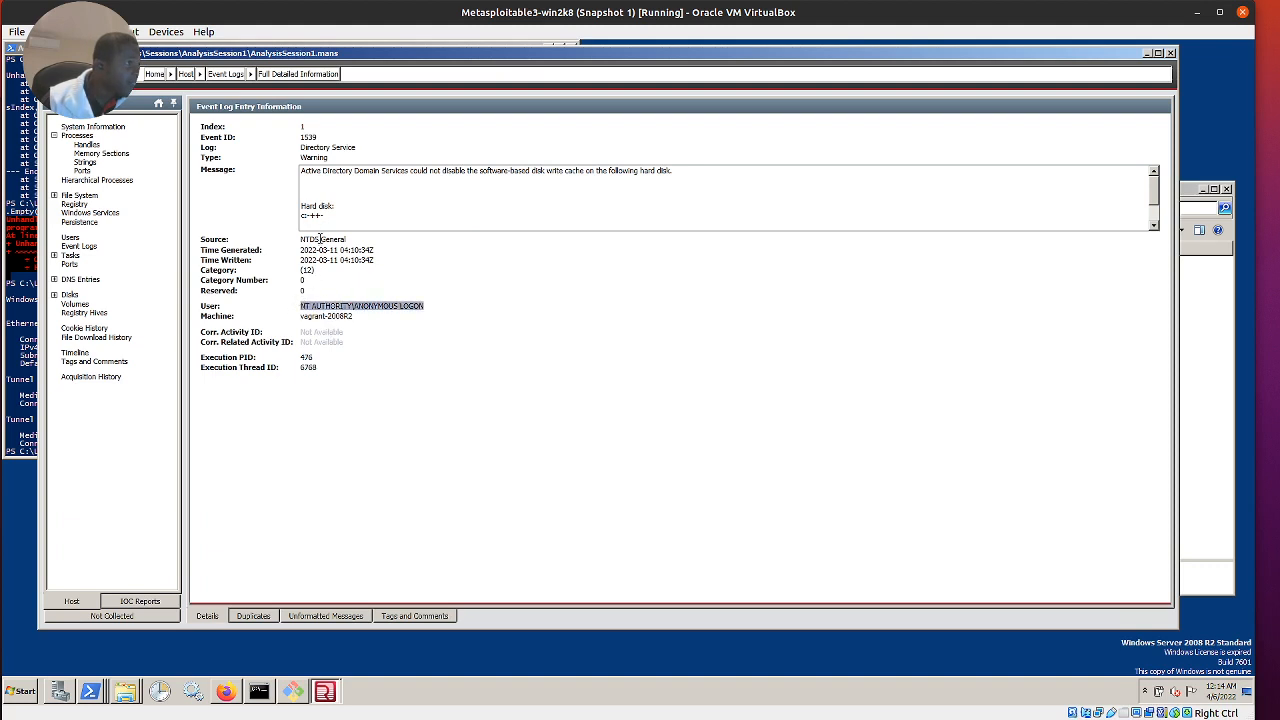
pyautogui.moveTo(318, 239); pyautogui.dragTo(292, 244)
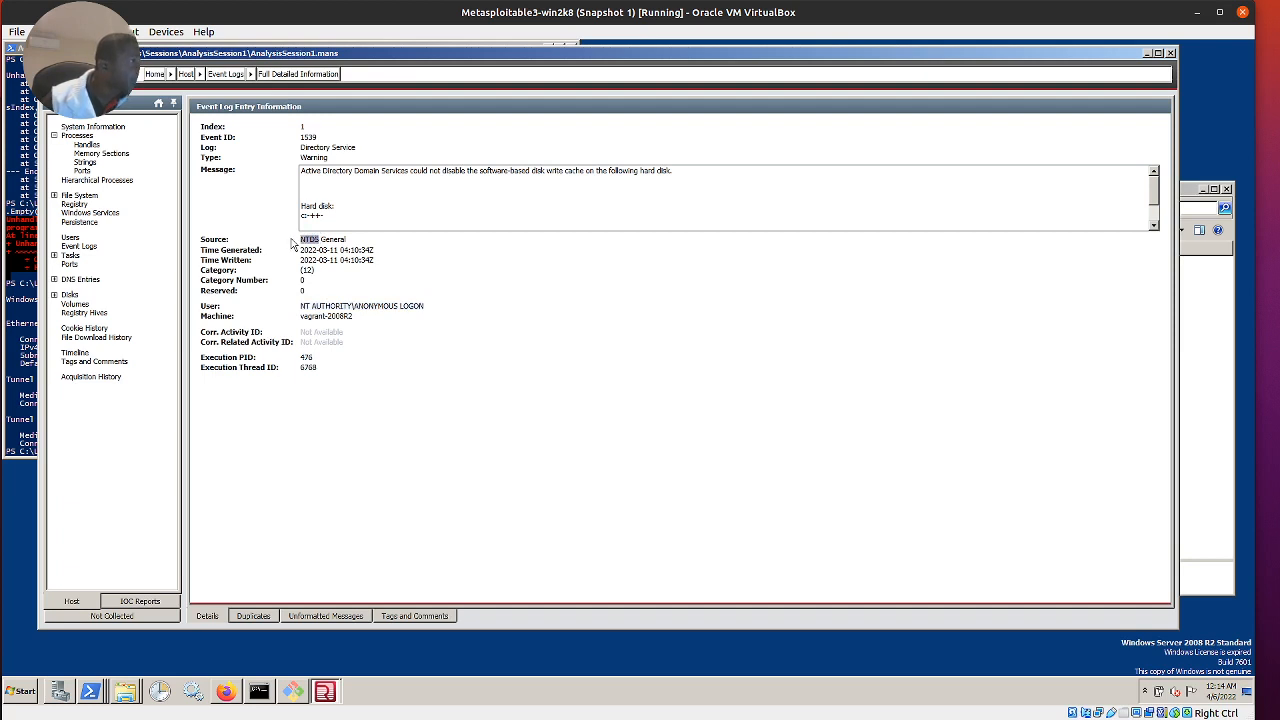
pyautogui.click(305, 128)
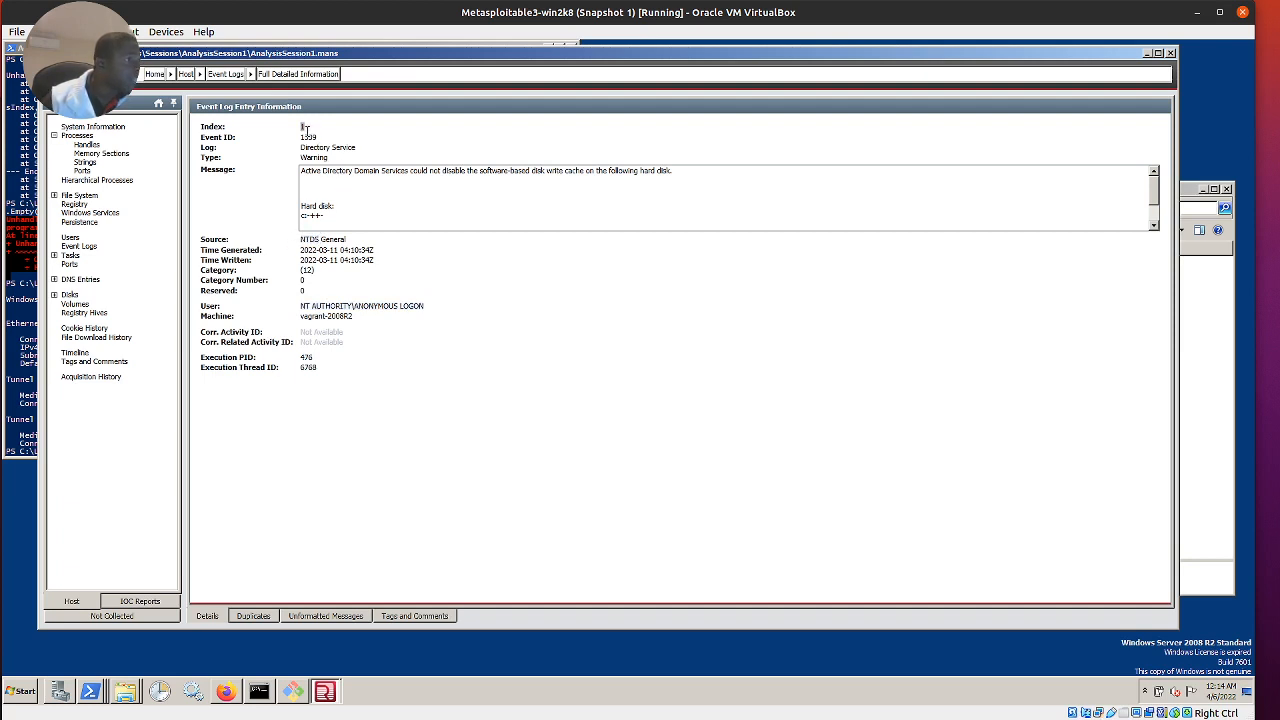
pyautogui.doubleClick(308, 135)
# Return to the event log list and open the full details of the Known Folders warning with event ID 1002
pyautogui.click(80, 246)
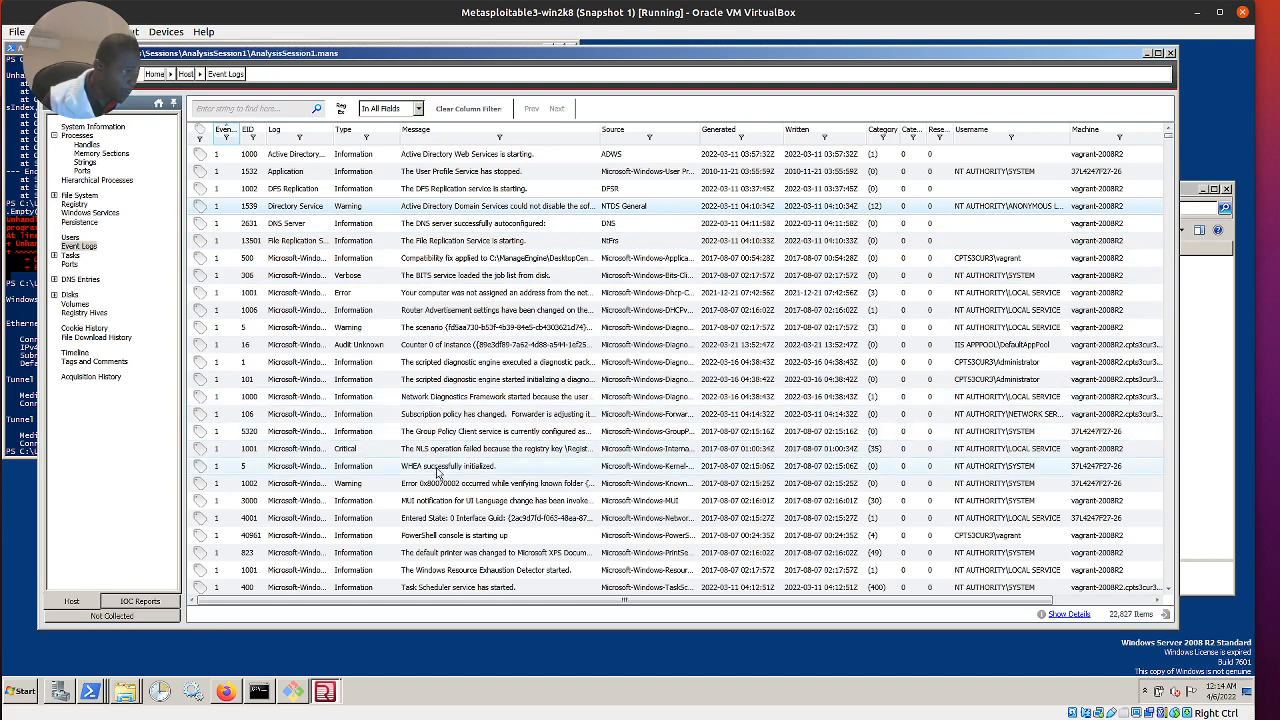
pyautogui.scroll(-1, 436, 474)
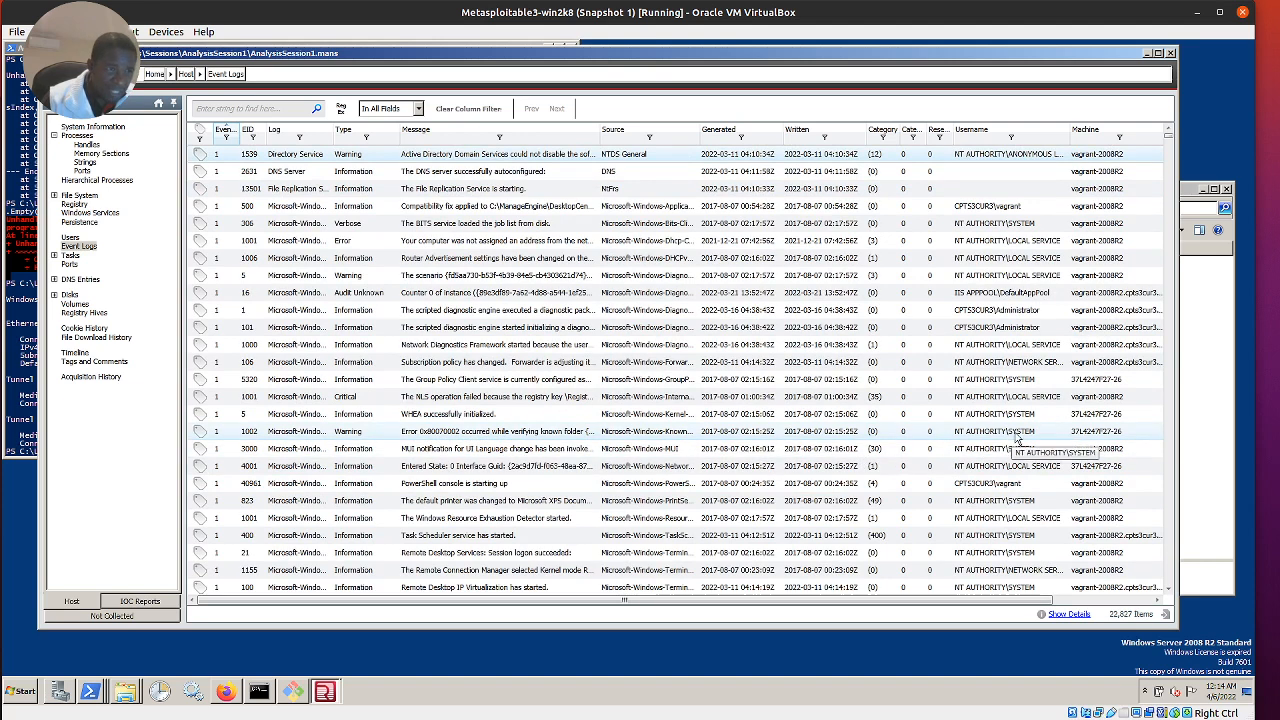
pyautogui.click(418, 436)
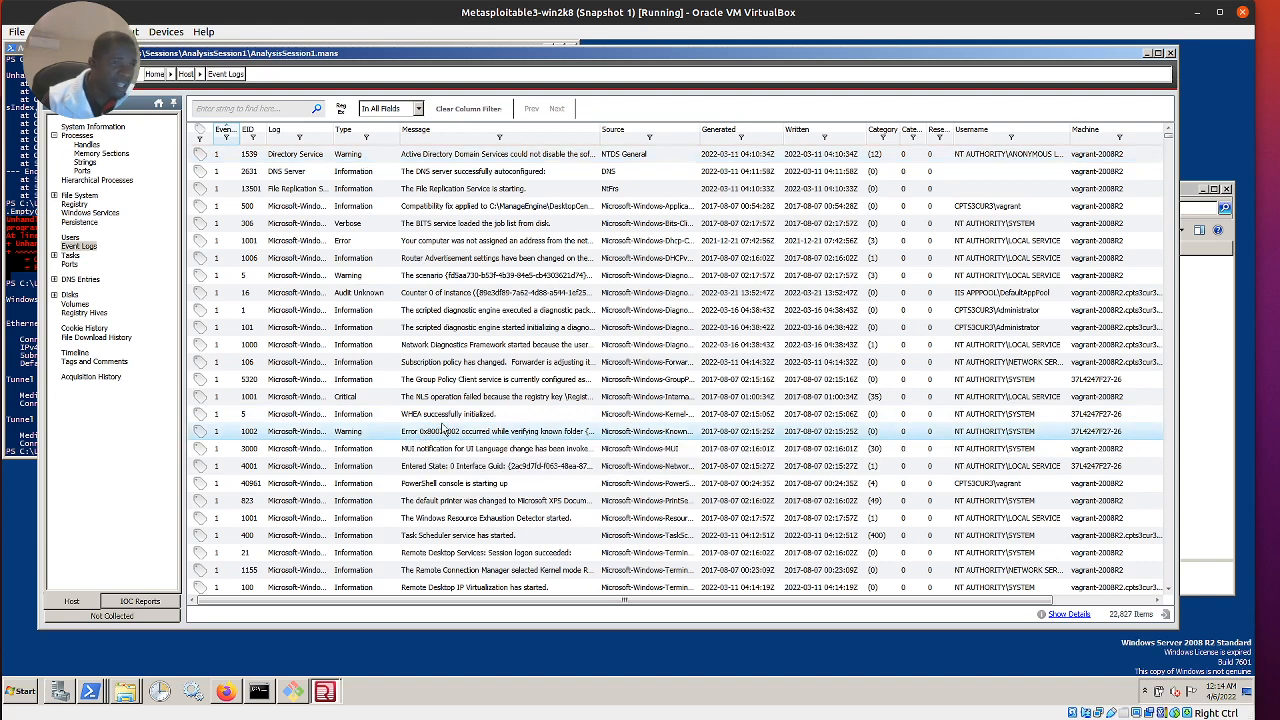
pyautogui.doubleClick(516, 430)
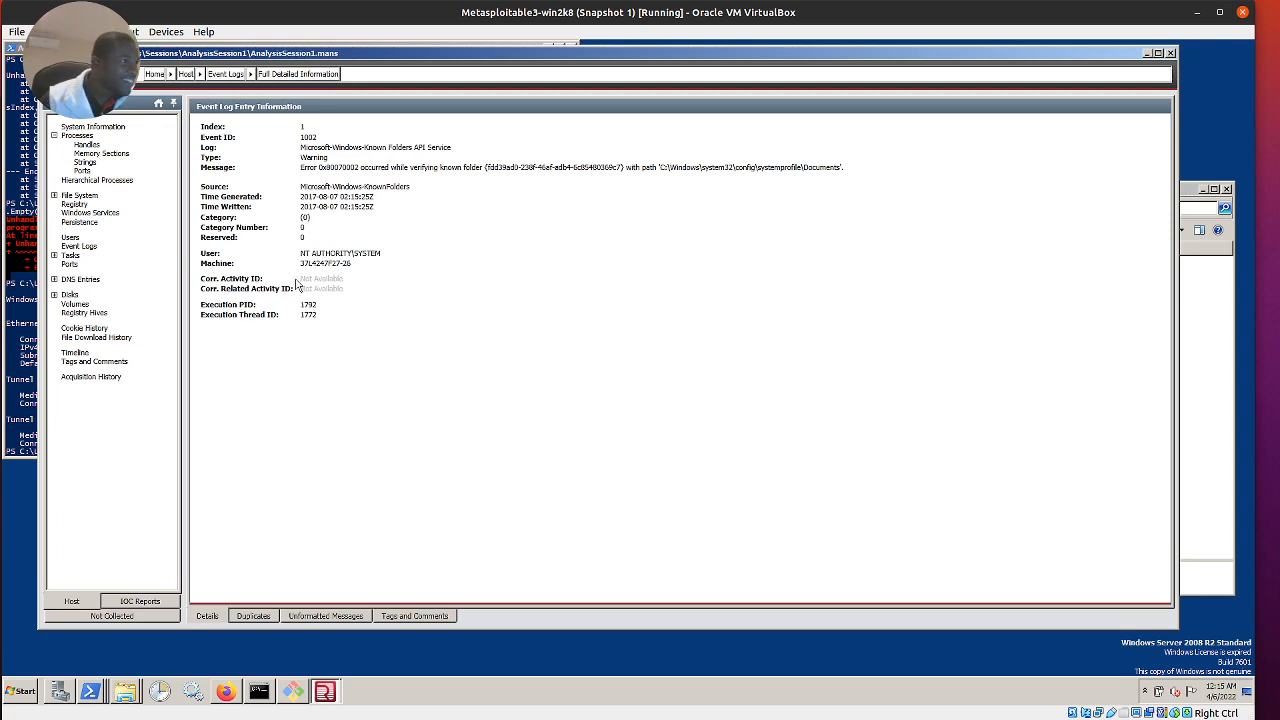
# Search the event log list for 3426 and open the Security entry about a member added to a global group
pyautogui.press('BackSpace')
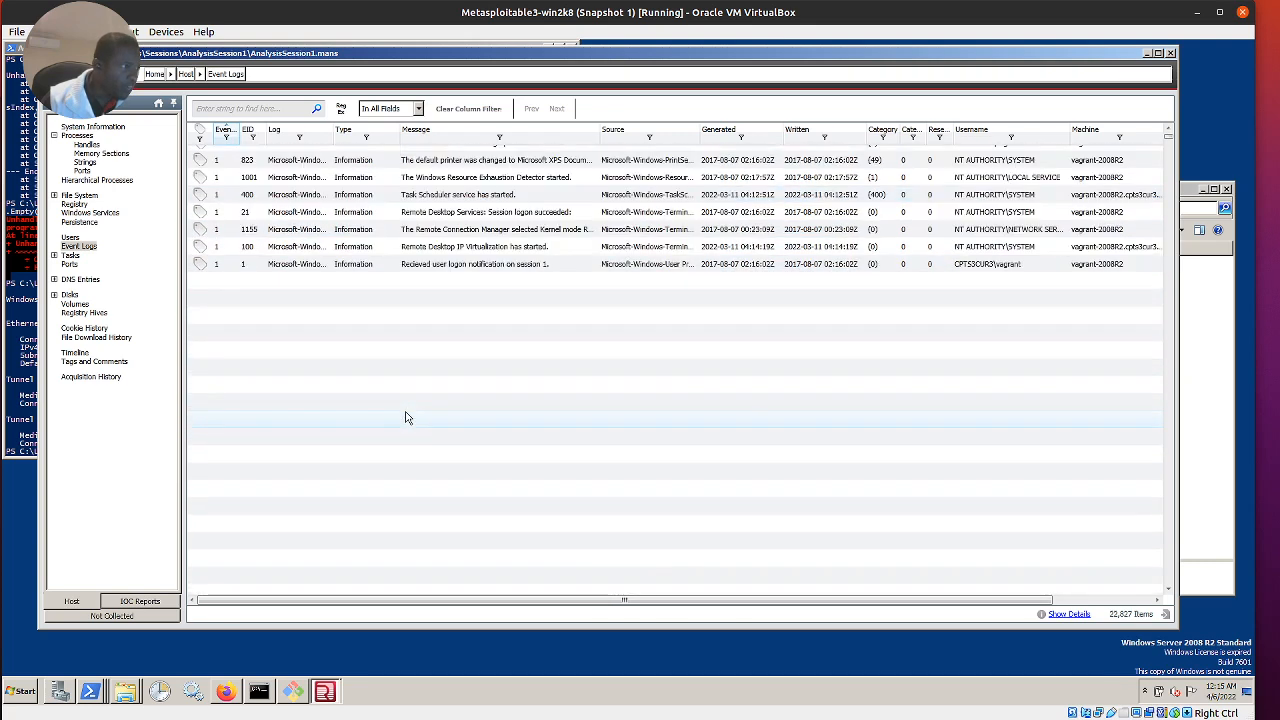
pyautogui.click(274, 108)
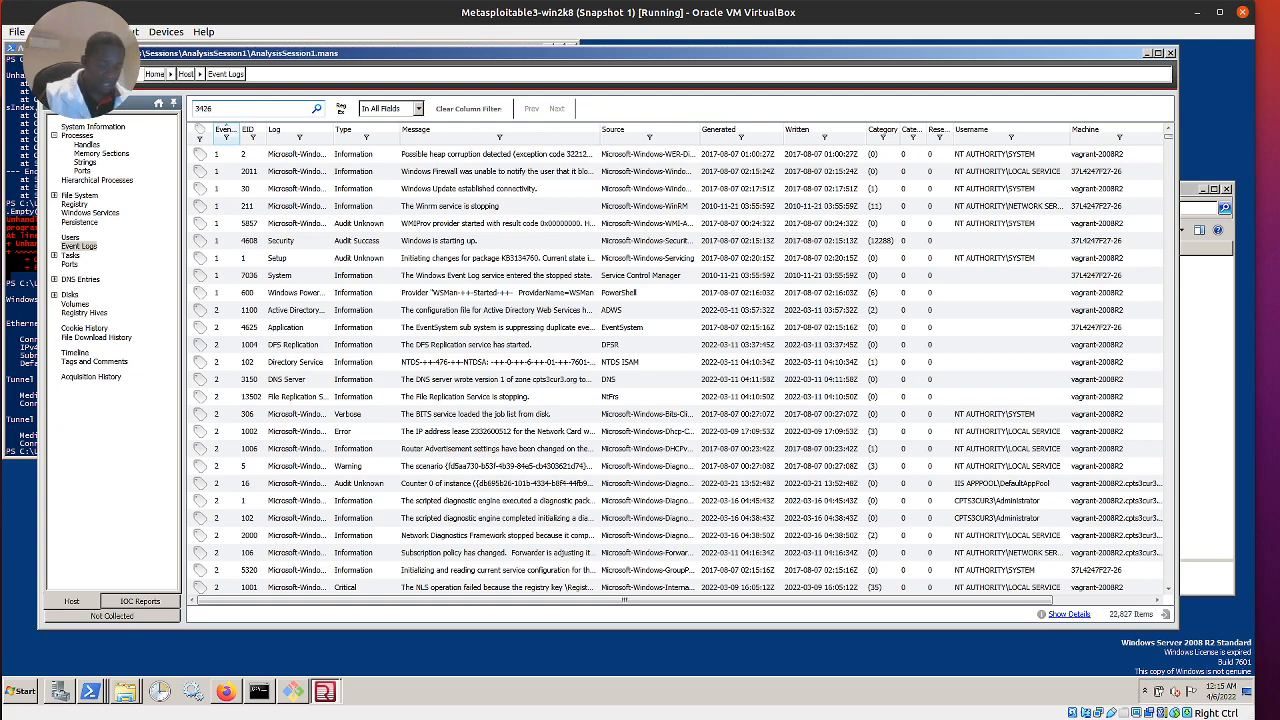
pyautogui.press('Return')
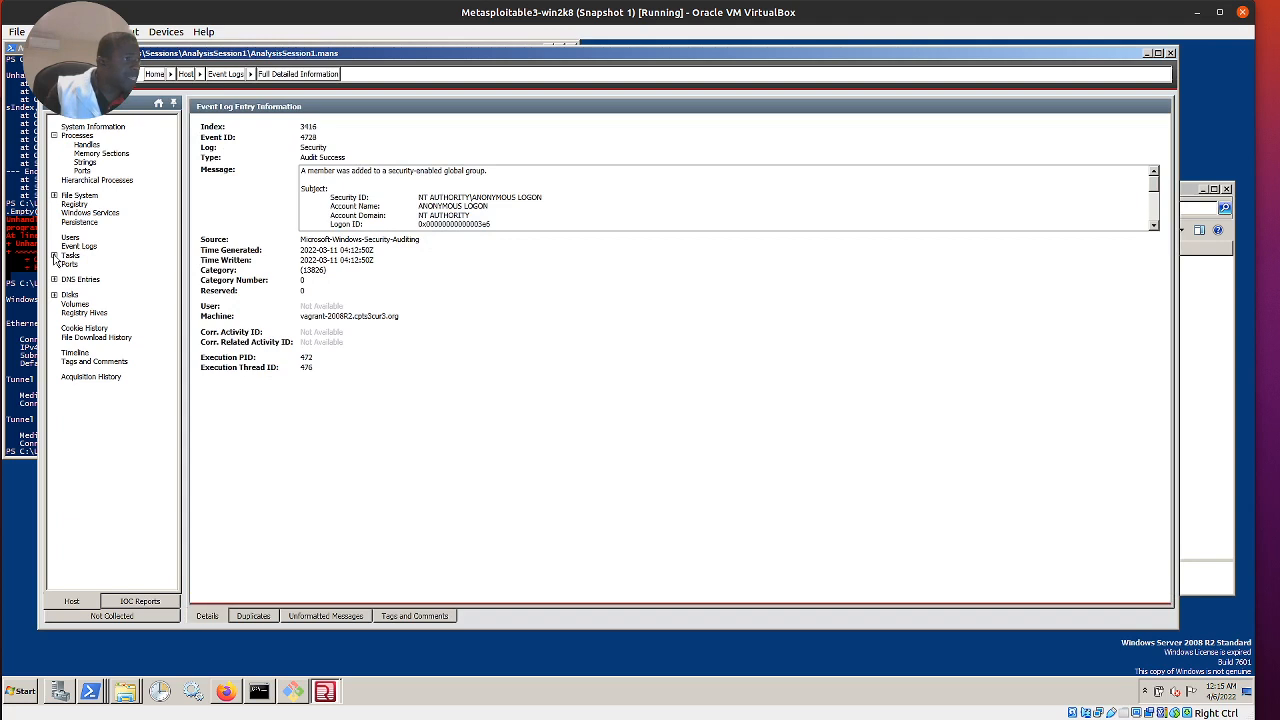
# Examine the scheduled task triggers, including their begin times, frequencies and delays, and select the update_wp_db task
pyautogui.click(54, 256)
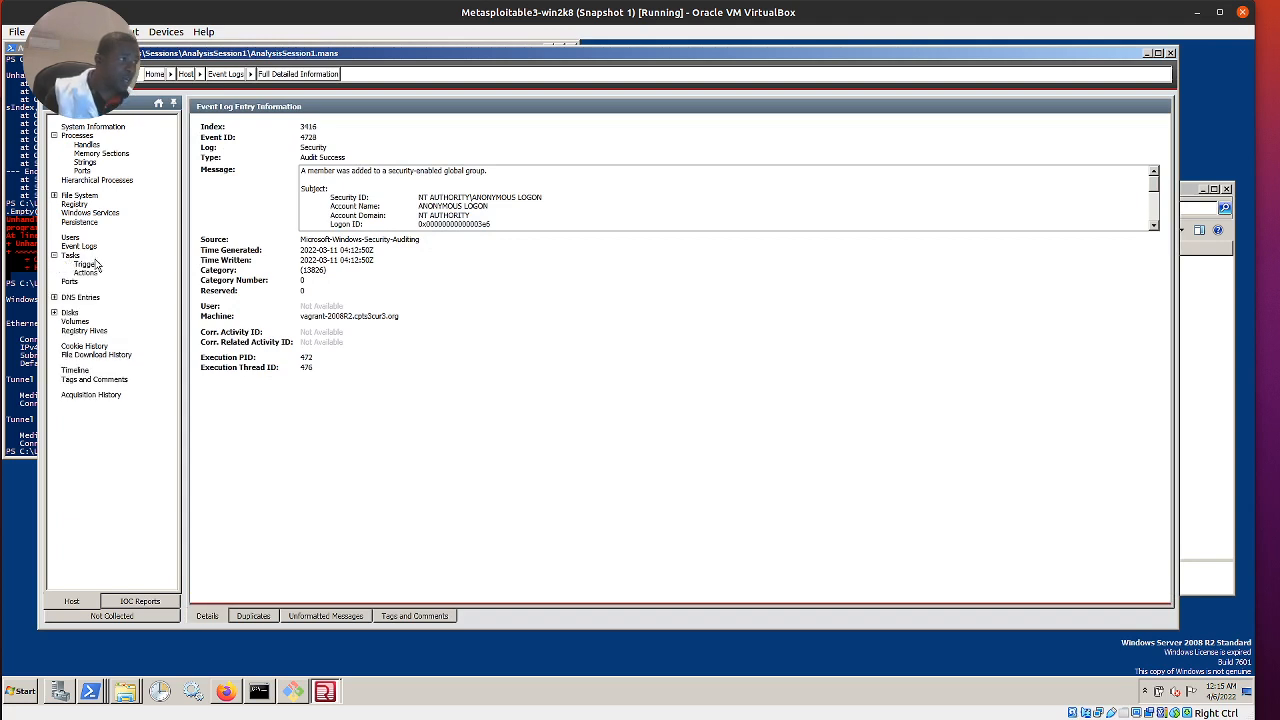
pyautogui.click(87, 264)
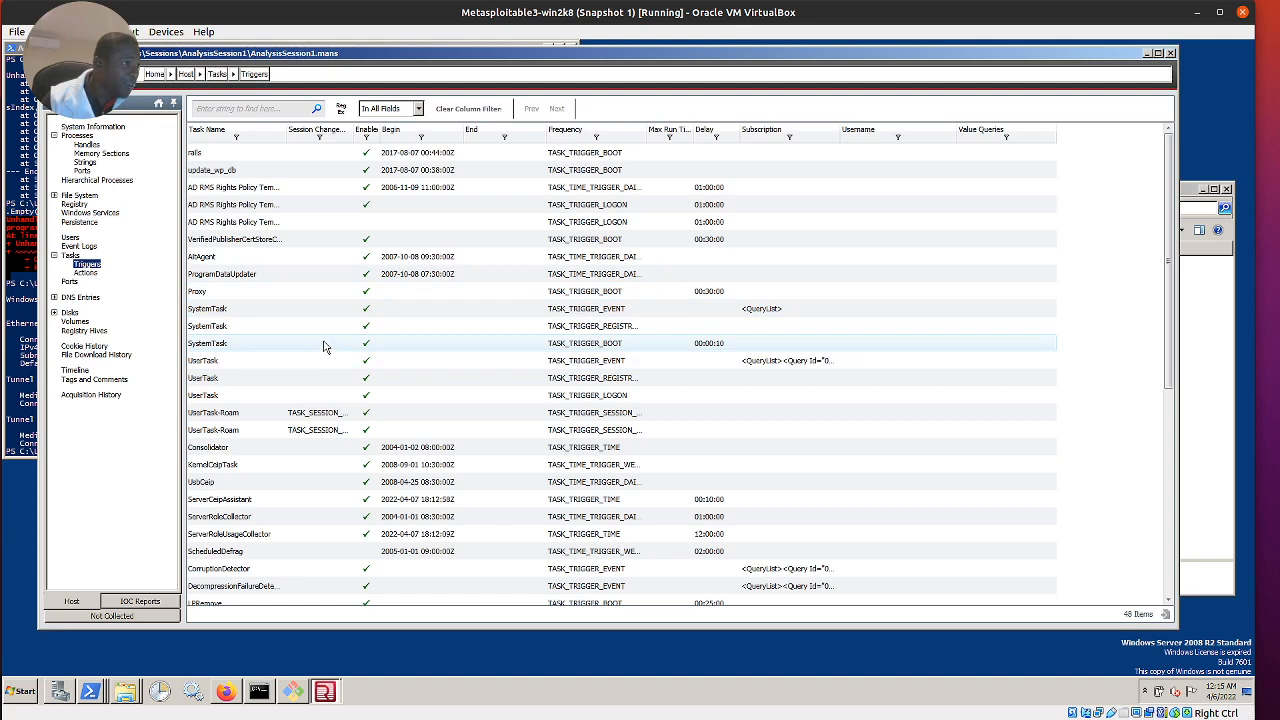
pyautogui.scroll(-6, 294, 423)
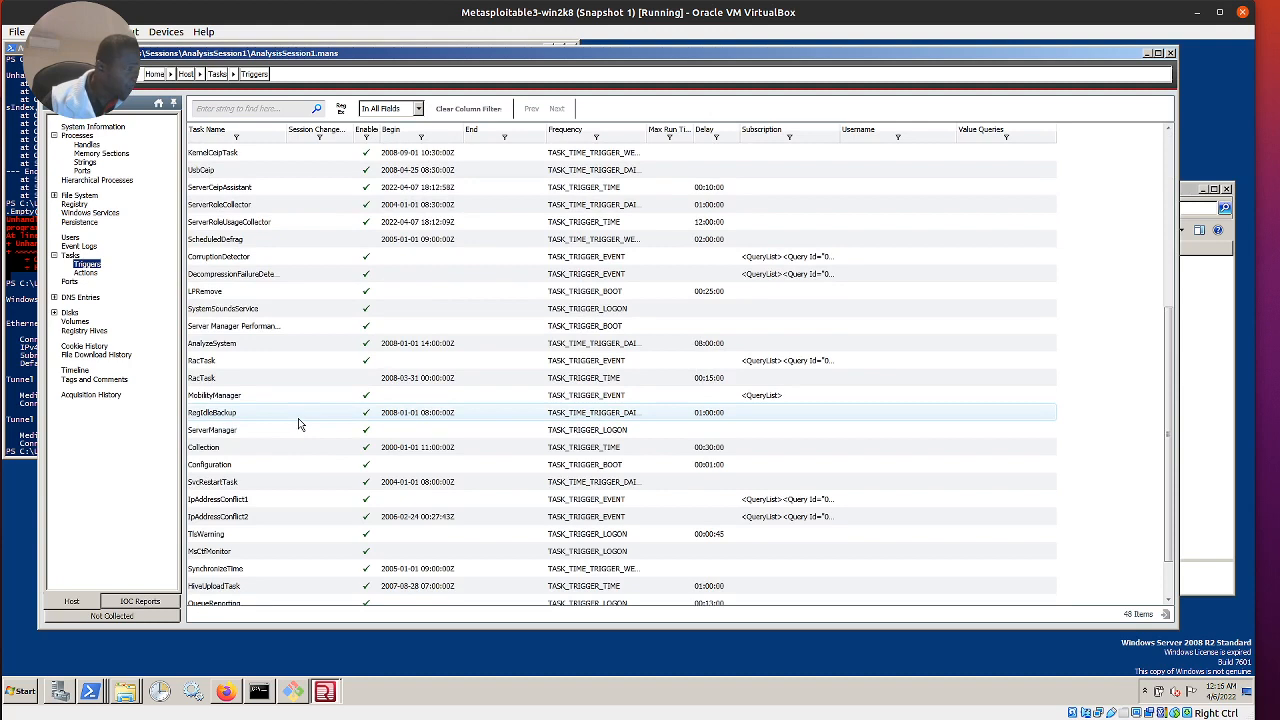
pyautogui.scroll(-2, 313, 424)
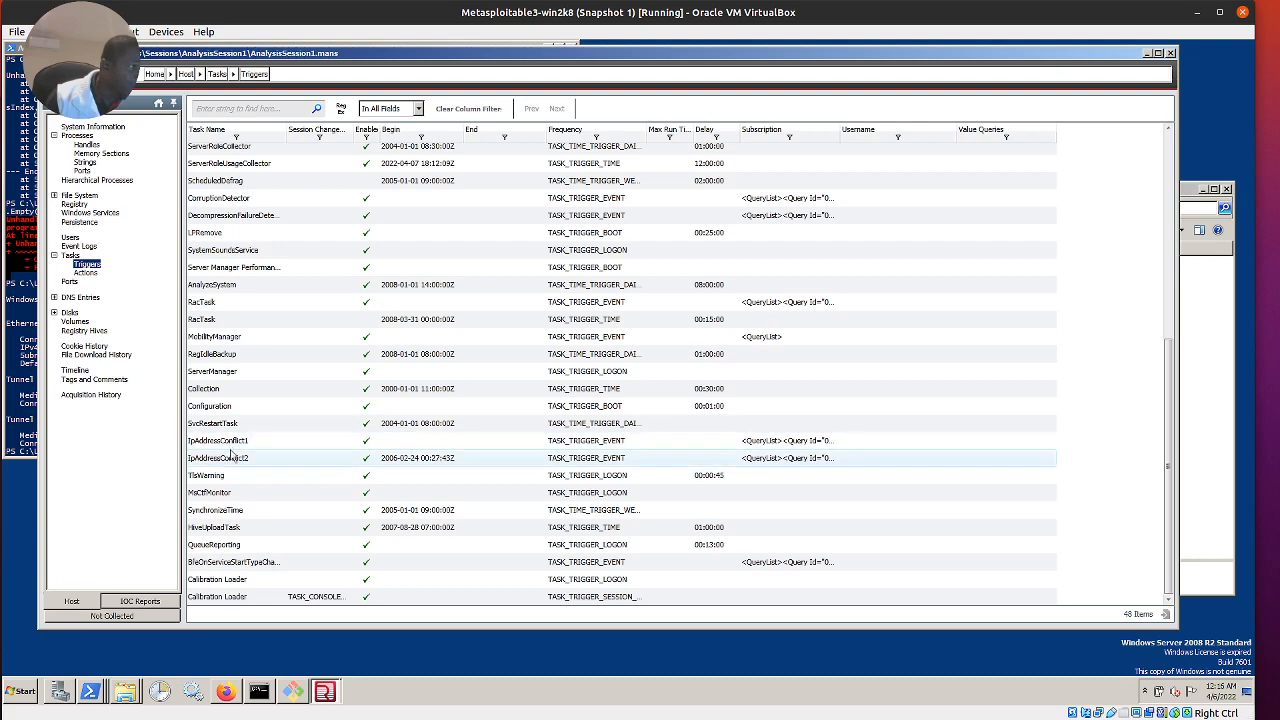
pyautogui.scroll(3, 232, 445)
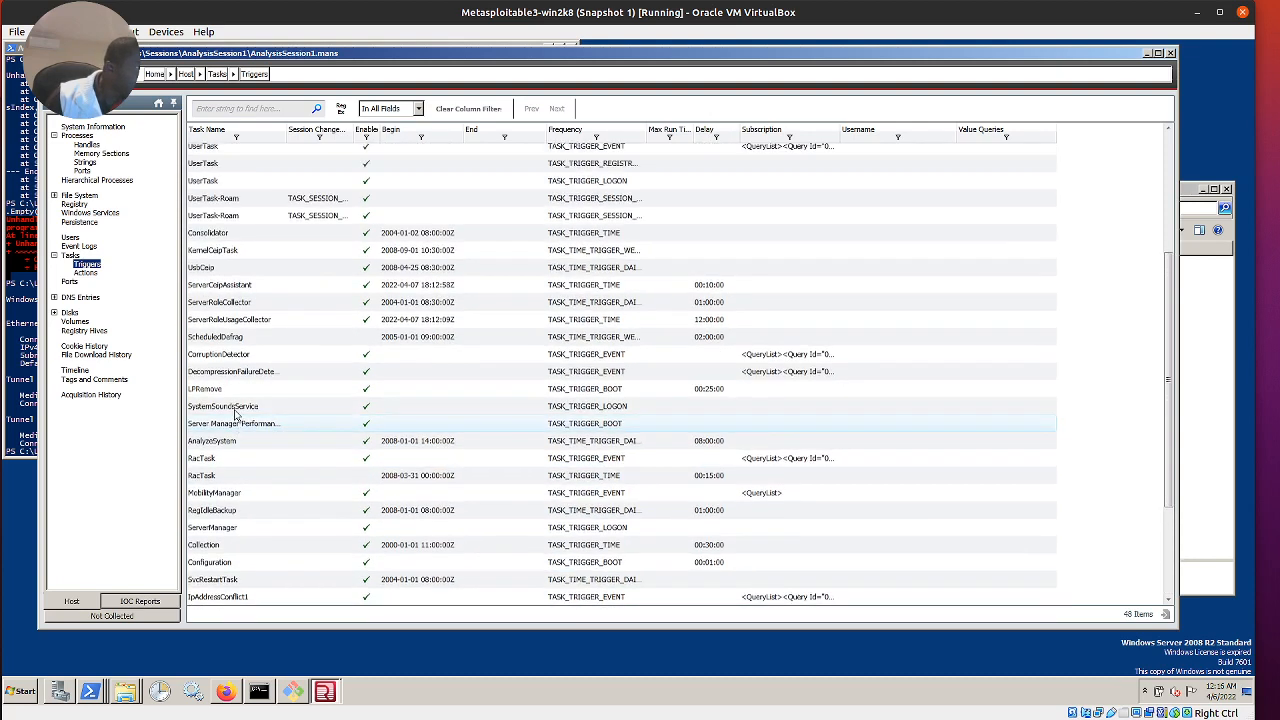
pyautogui.scroll(2, 230, 385)
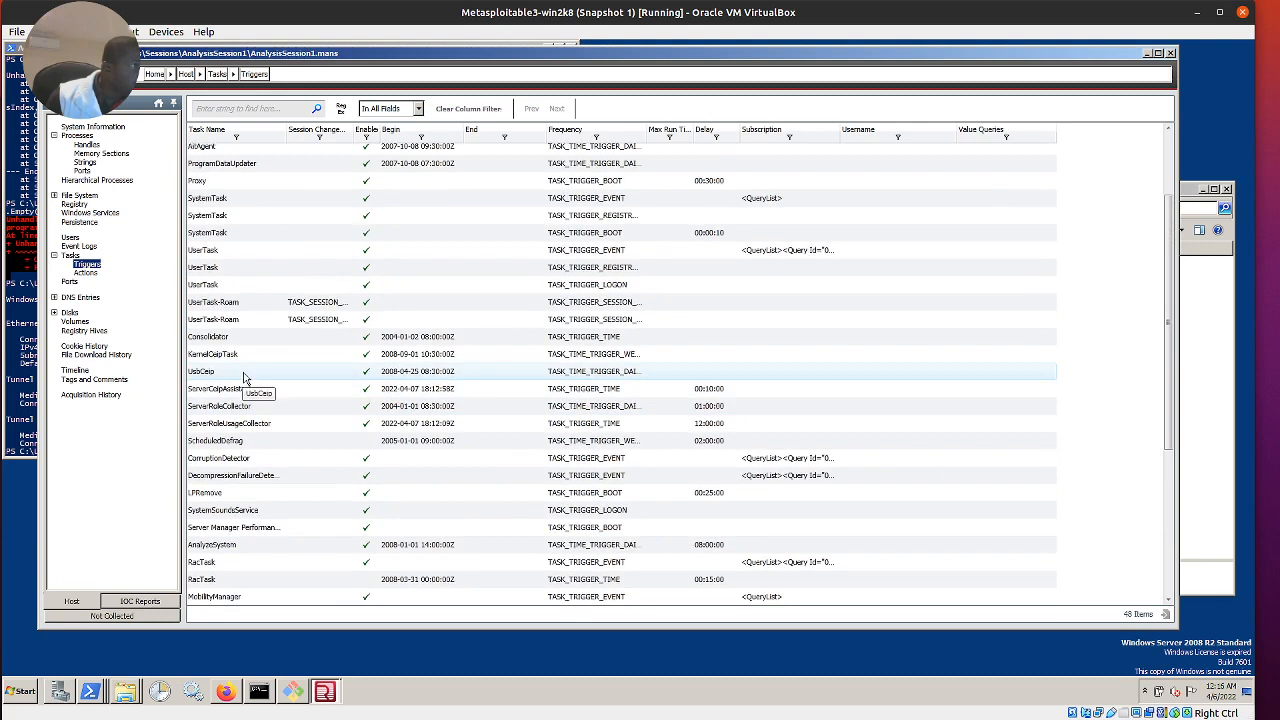
pyautogui.scroll(2, 245, 377)
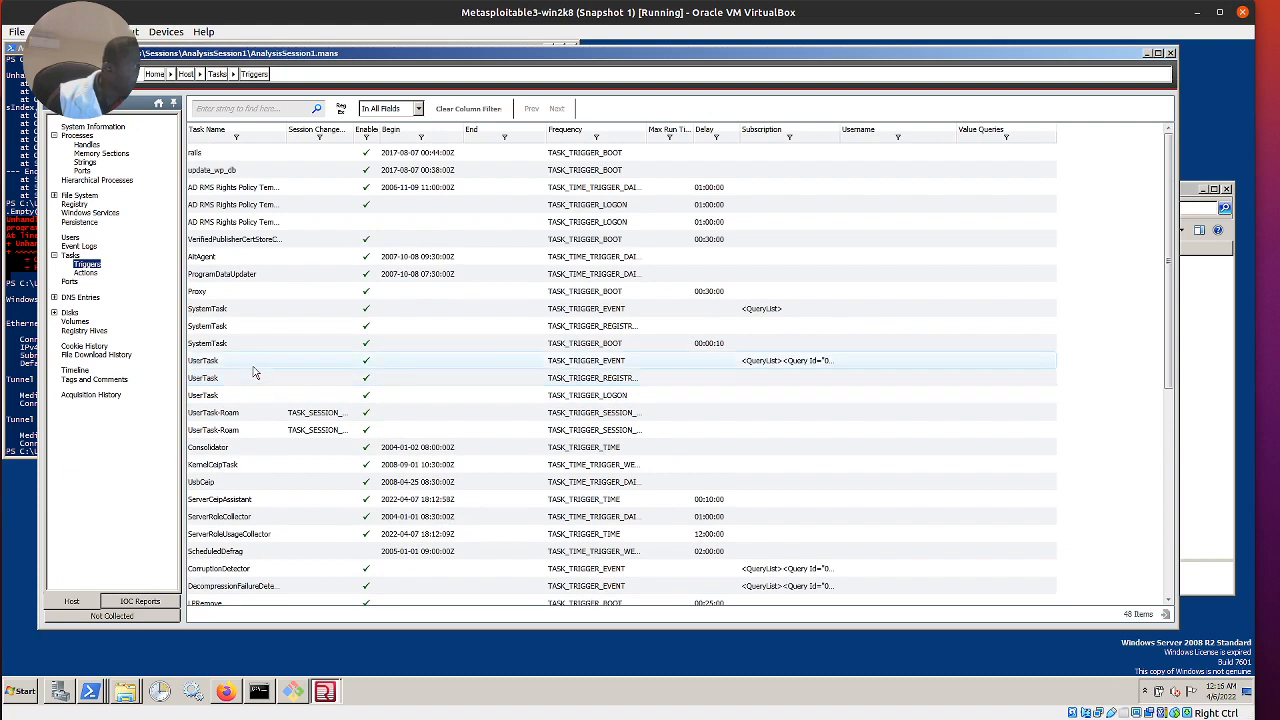
pyautogui.click(208, 171)
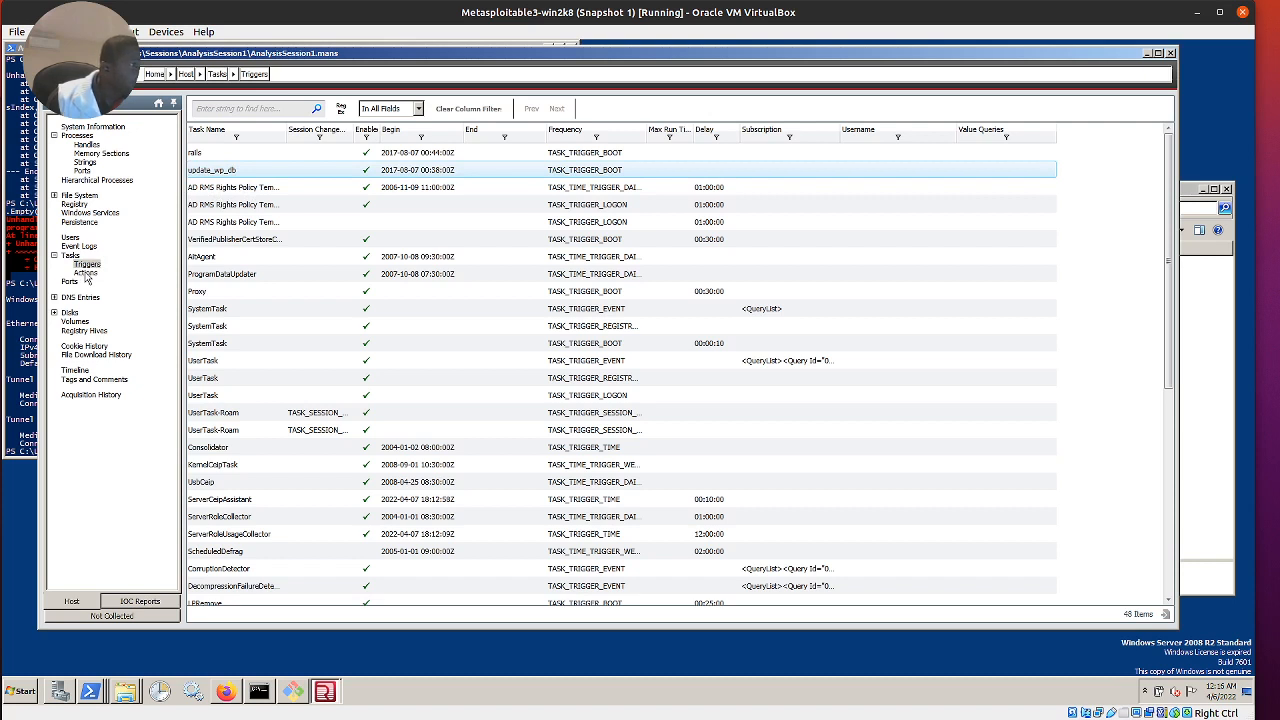
# Examine the scheduled task actions, widening the Executable Arguments column to read the full commands, including the PowerShell one
pyautogui.click(85, 273)
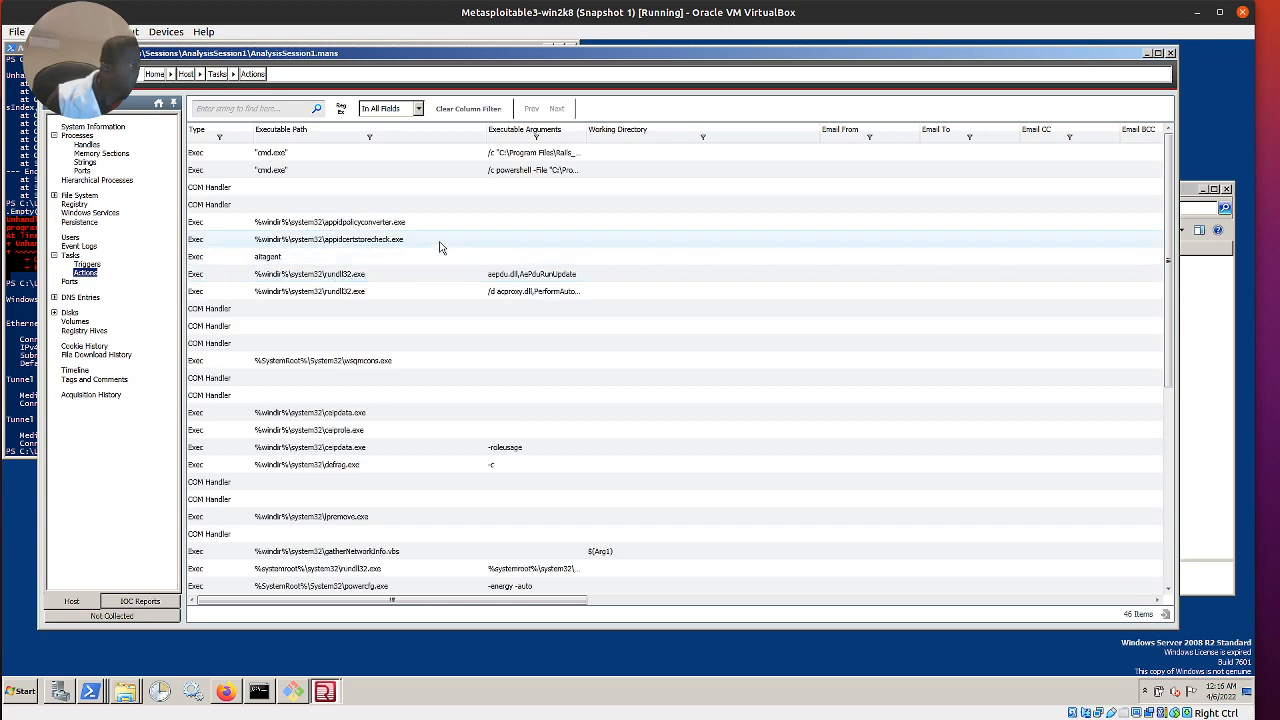
pyautogui.click(522, 174)
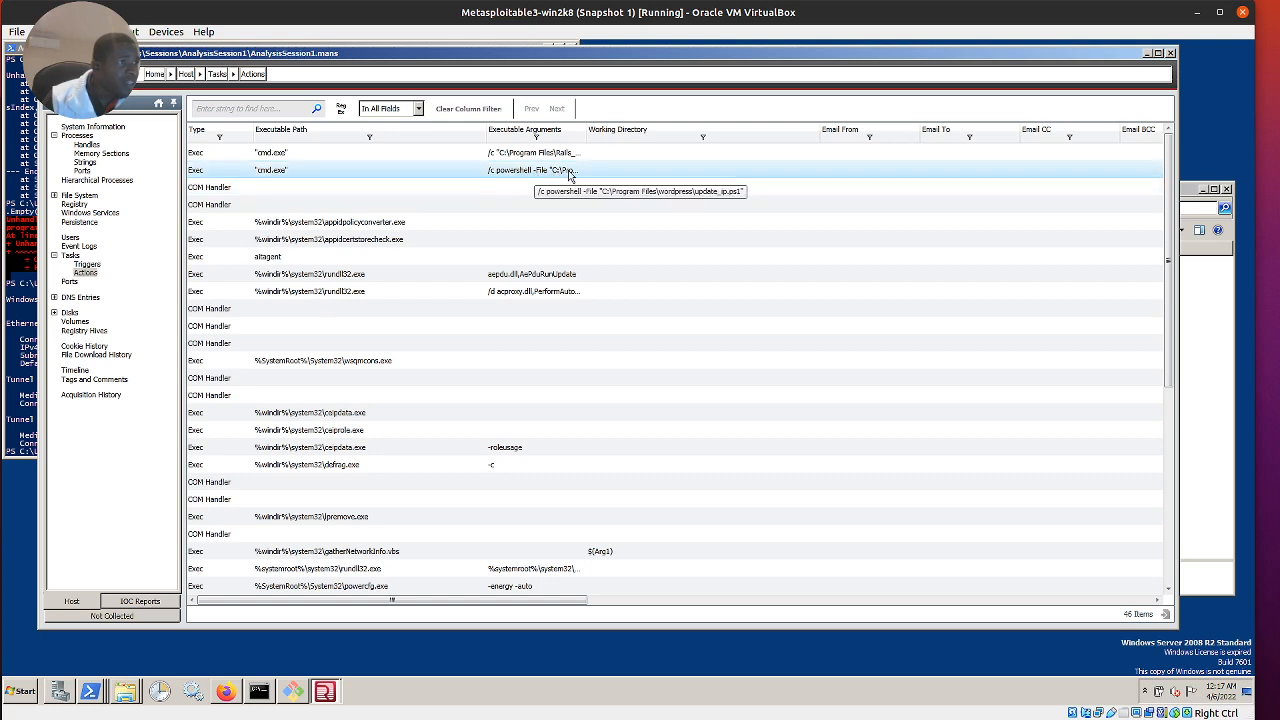
pyautogui.moveTo(699, 130); pyautogui.dragTo(733, 130)
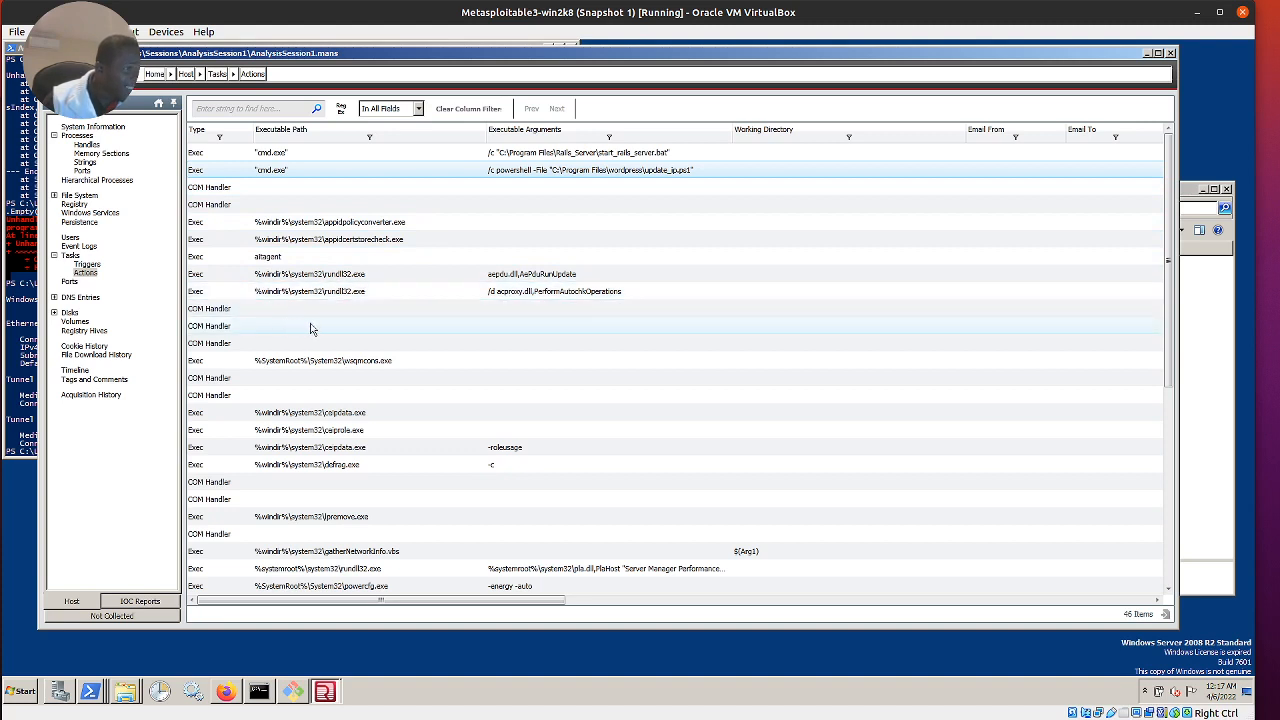
pyautogui.scroll(-1, 391, 333)
pyautogui.scroll(-3, 391, 333)
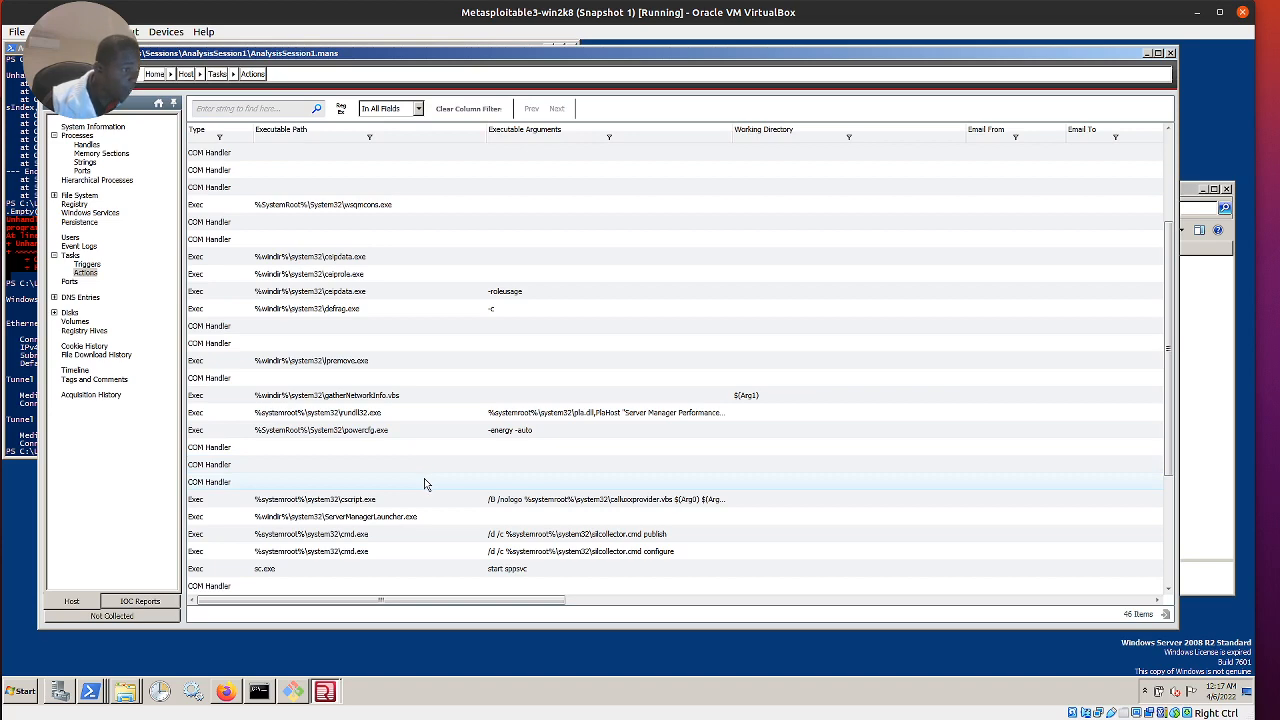
pyautogui.scroll(-2, 424, 484)
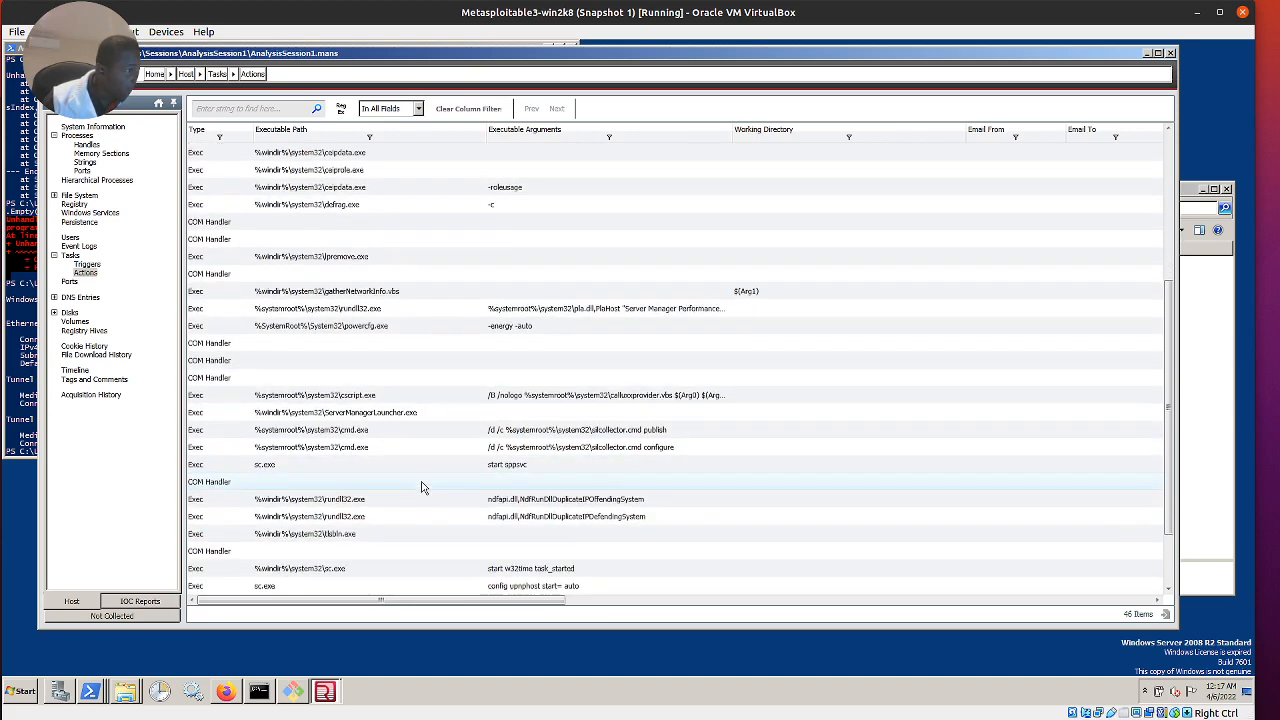
pyautogui.scroll(-2, 421, 487)
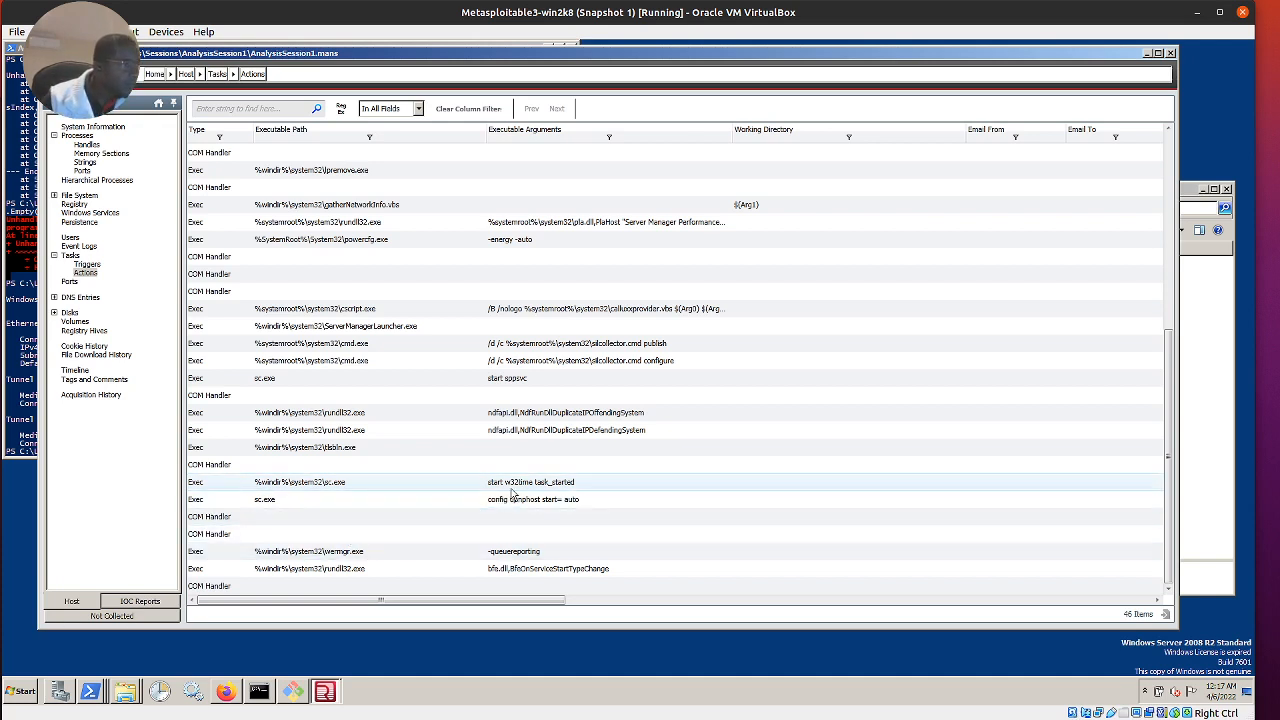
# Examine the host's network ports, including processes, states and IP addresses, and select the elasticsearch connection on local port 9300
pyautogui.click(70, 282)
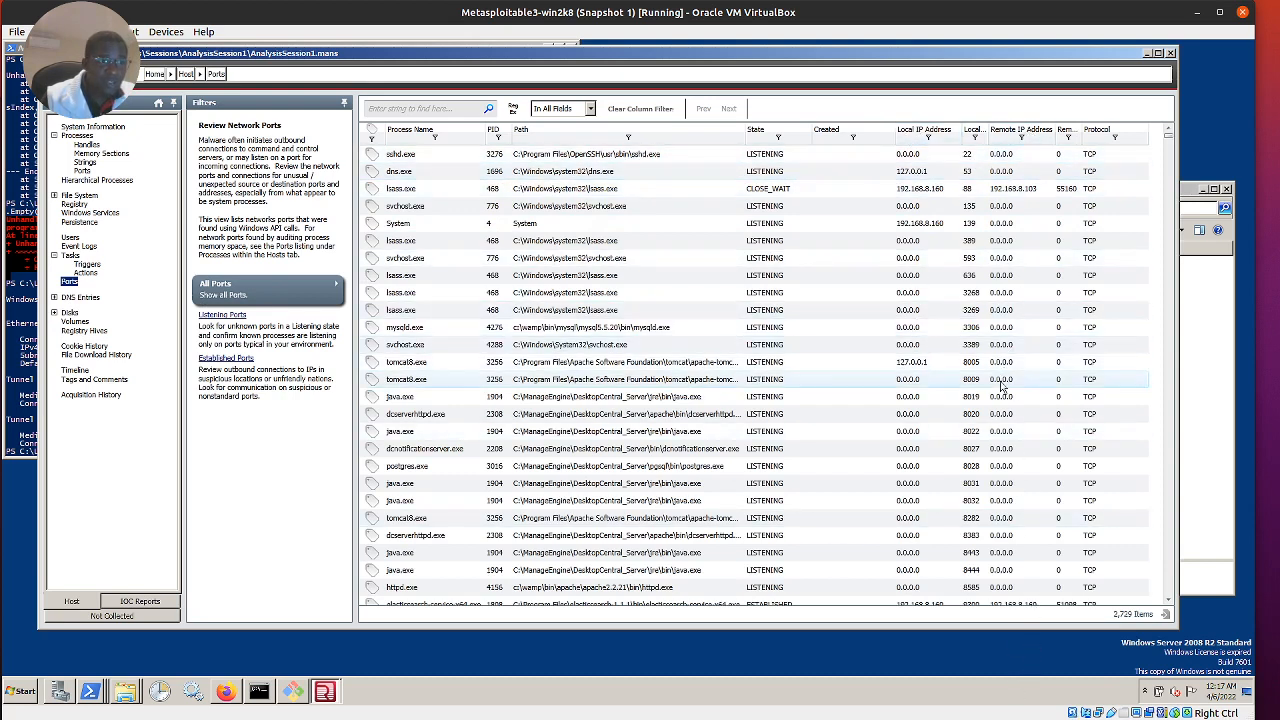
pyautogui.scroll(-4, 1005, 420)
pyautogui.scroll(-5, 1000, 430)
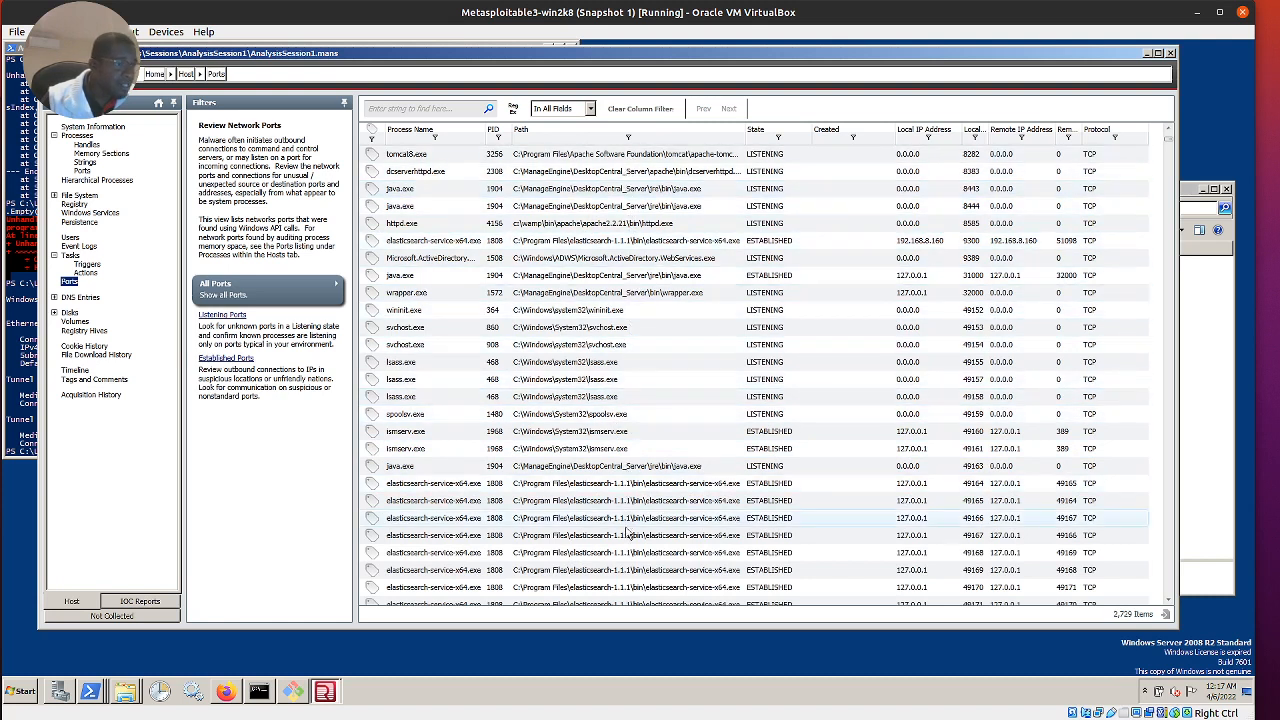
pyautogui.click(677, 247)
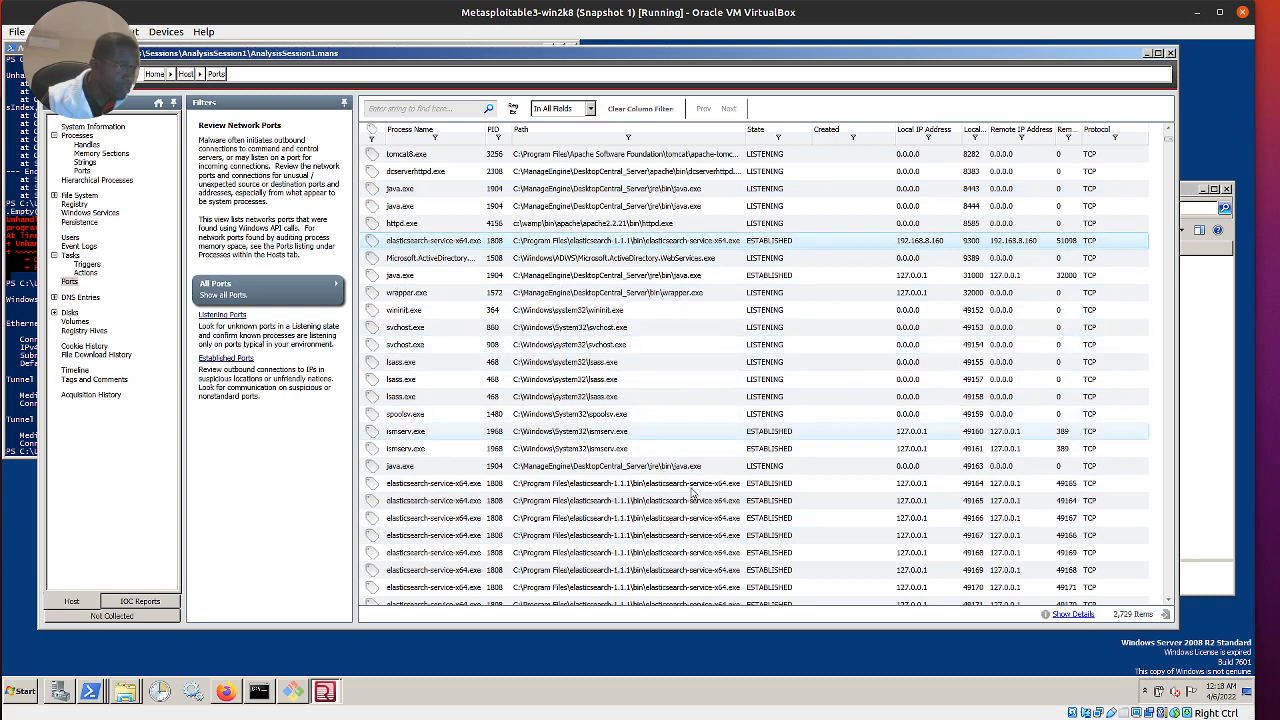
pyautogui.scroll(-5, 548, 540)
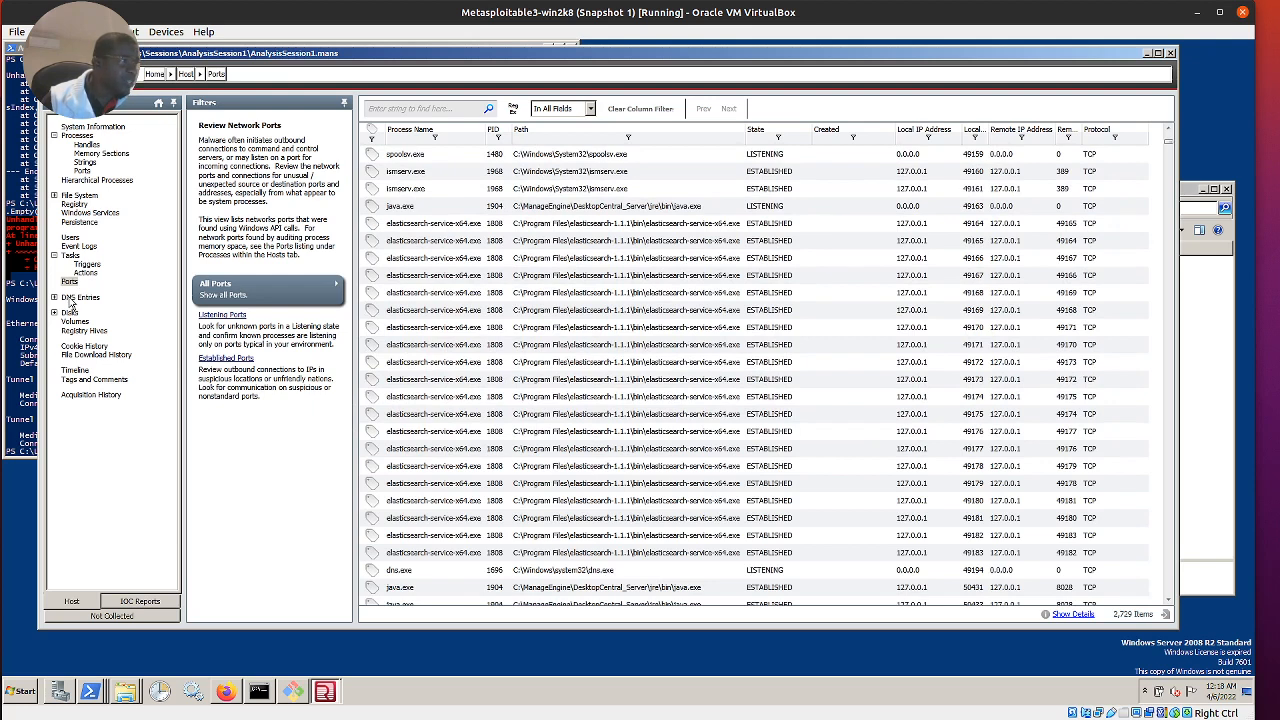
# Inspect the full details of the PTR record in the DNS entries, and expand the DNS record types from the entry list
pyautogui.click(72, 298)
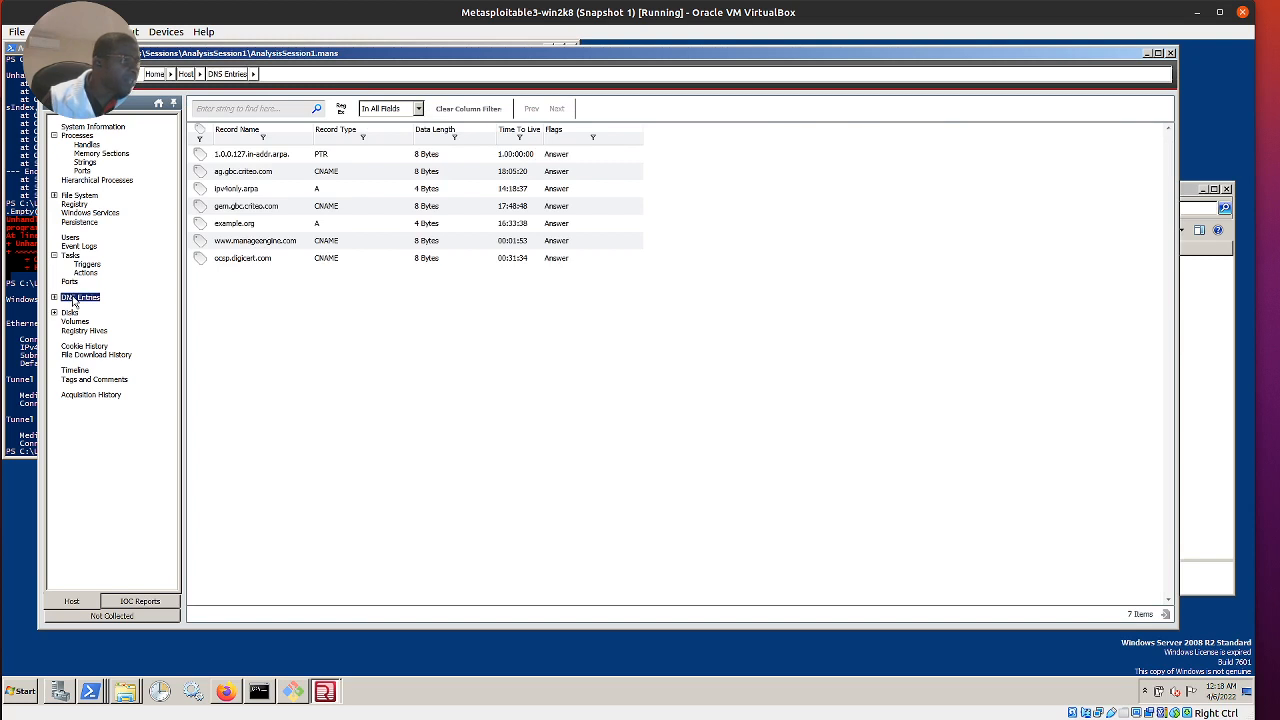
pyautogui.click(243, 158)
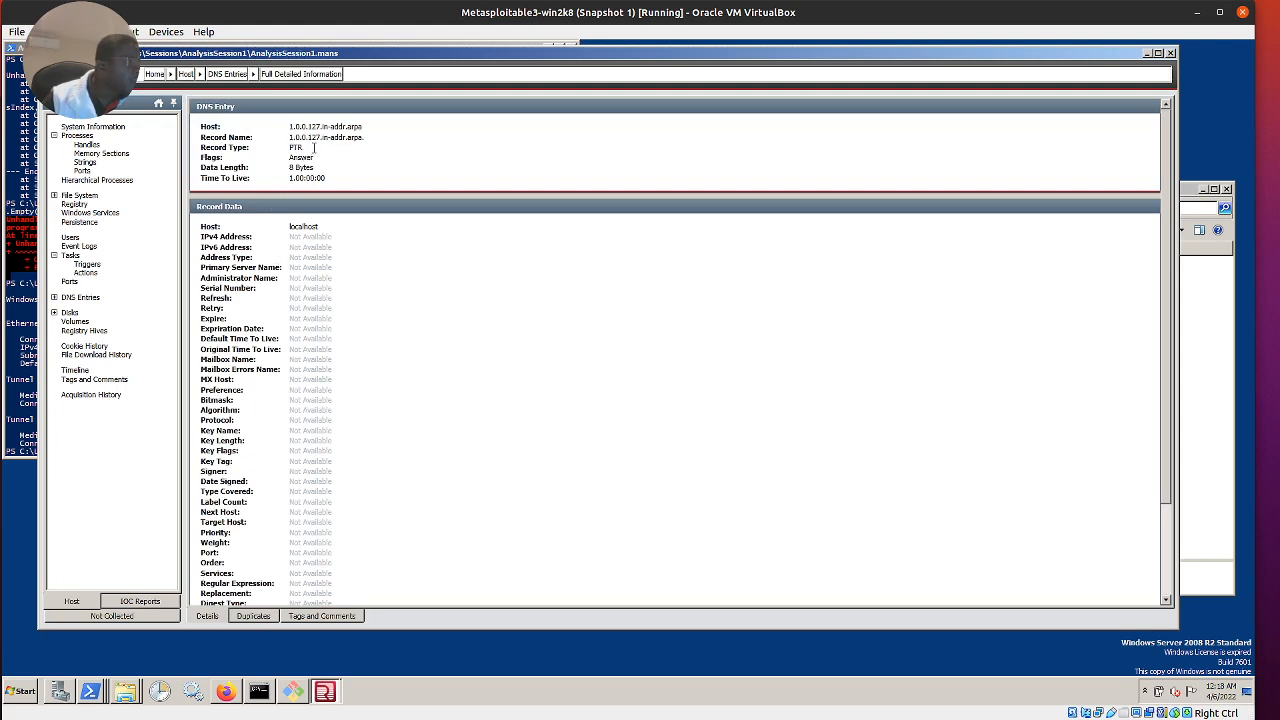
pyautogui.scroll(-3, 355, 370)
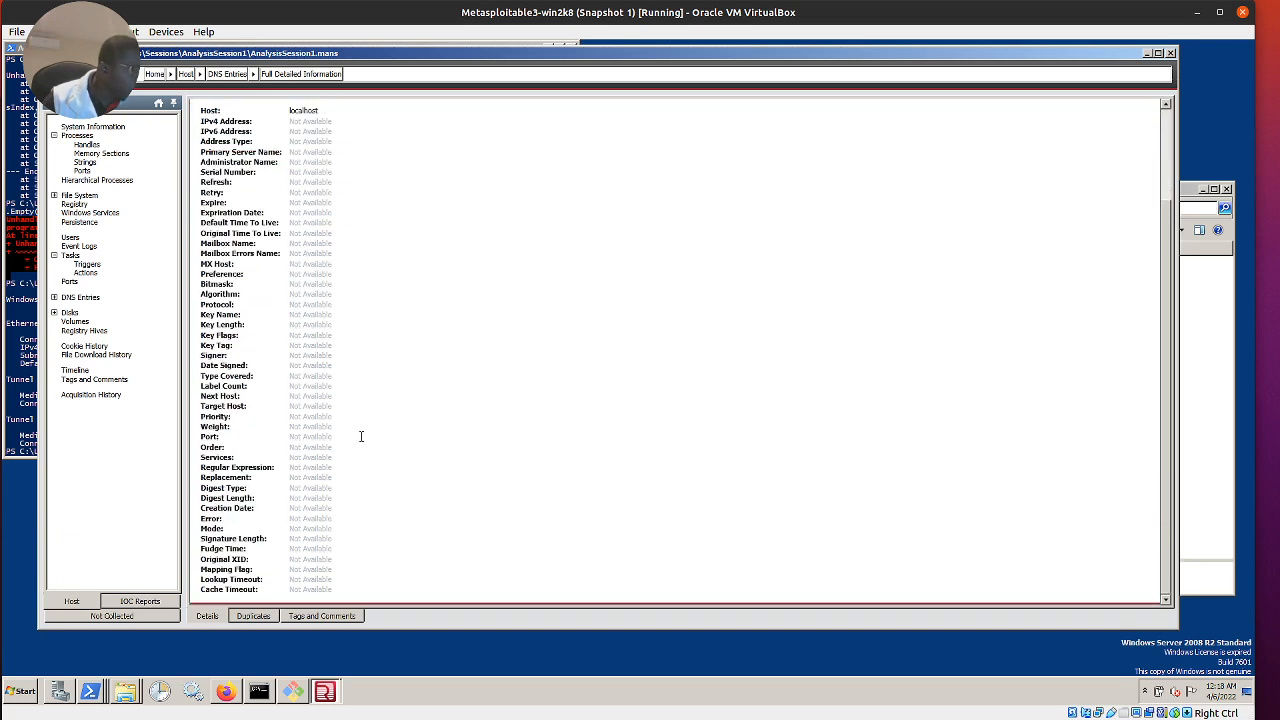
pyautogui.scroll(3, 342, 418)
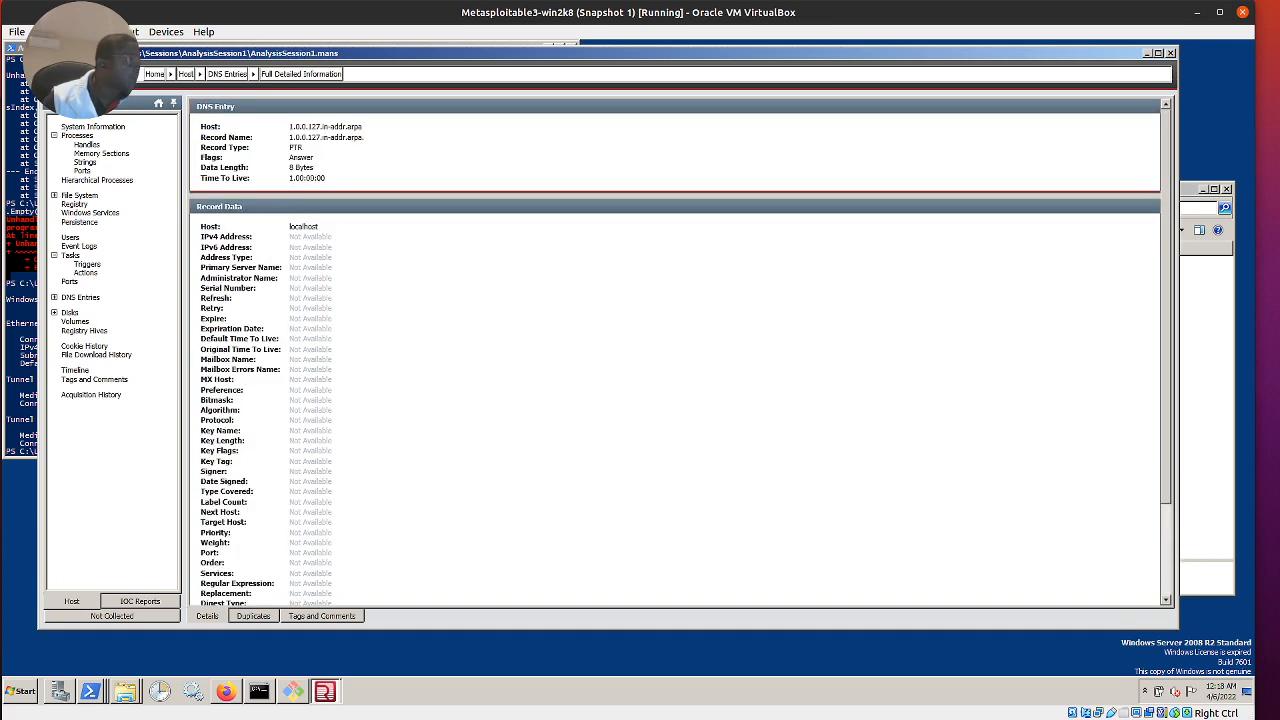
pyautogui.click(100, 75)
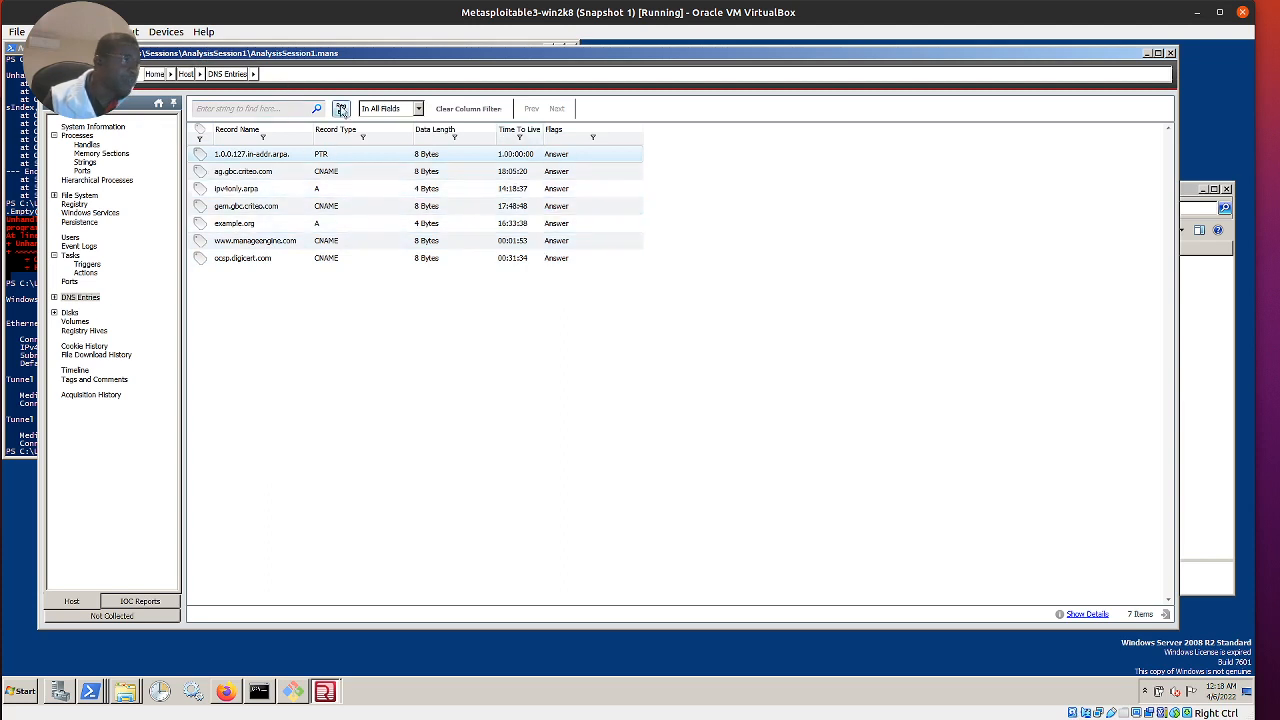
pyautogui.click(55, 298)
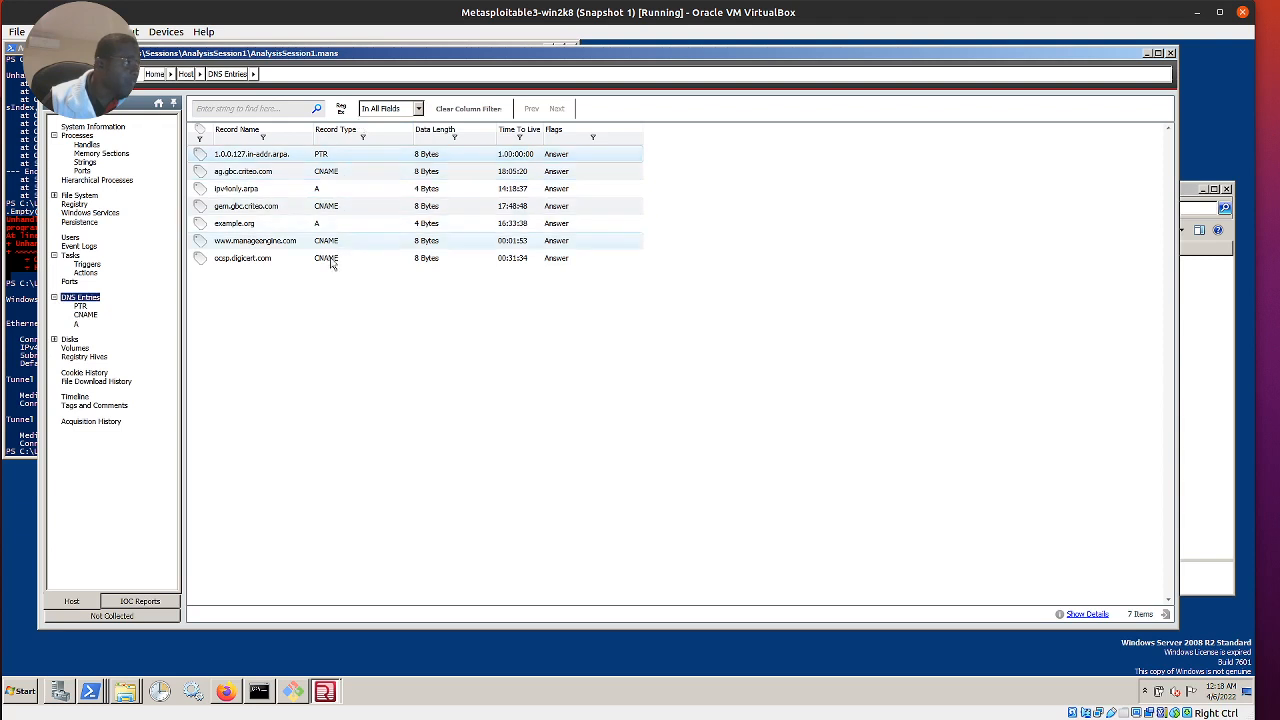
# Review the host's disk partitions and open the file download history
pyautogui.click(54, 340)
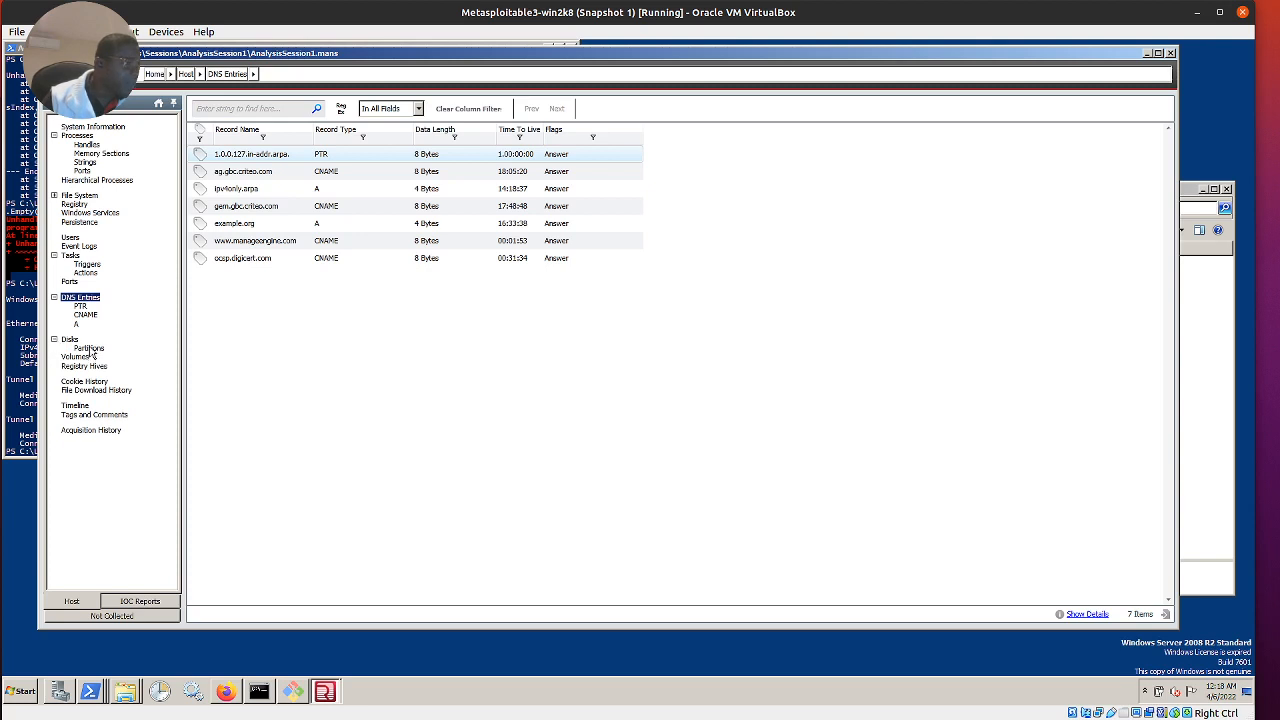
pyautogui.click(88, 348)
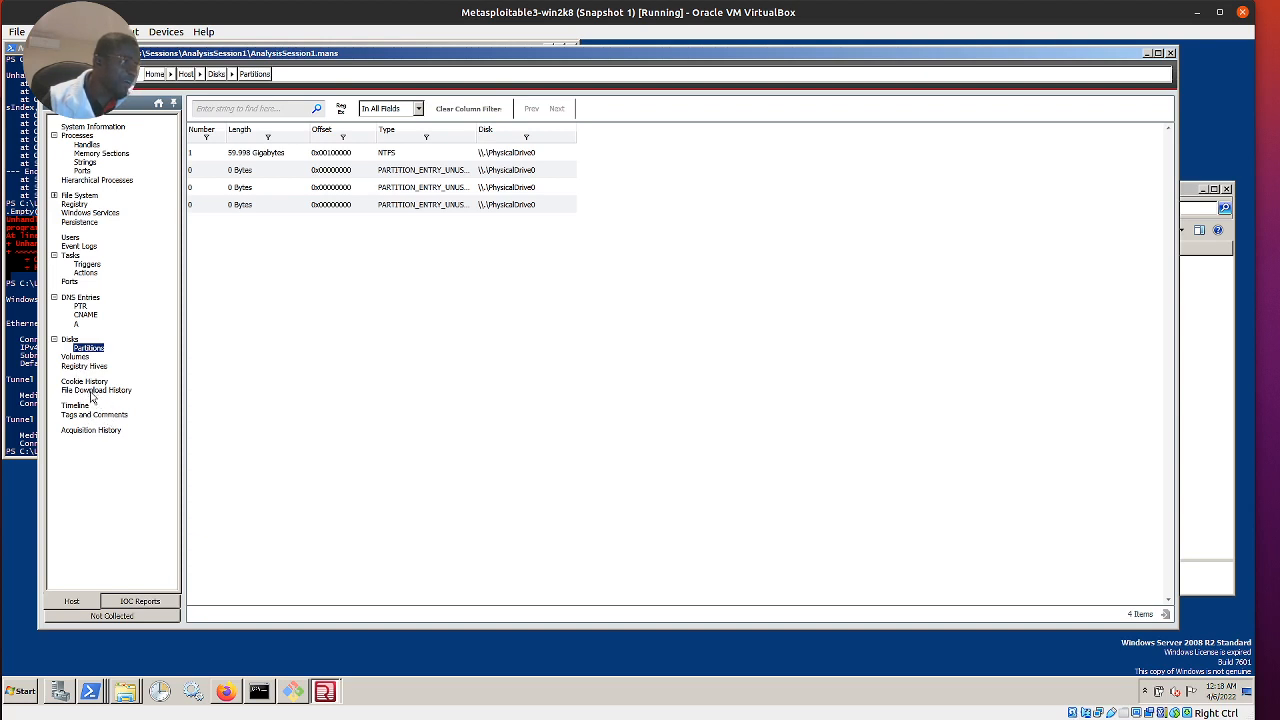
pyautogui.click(135, 390)
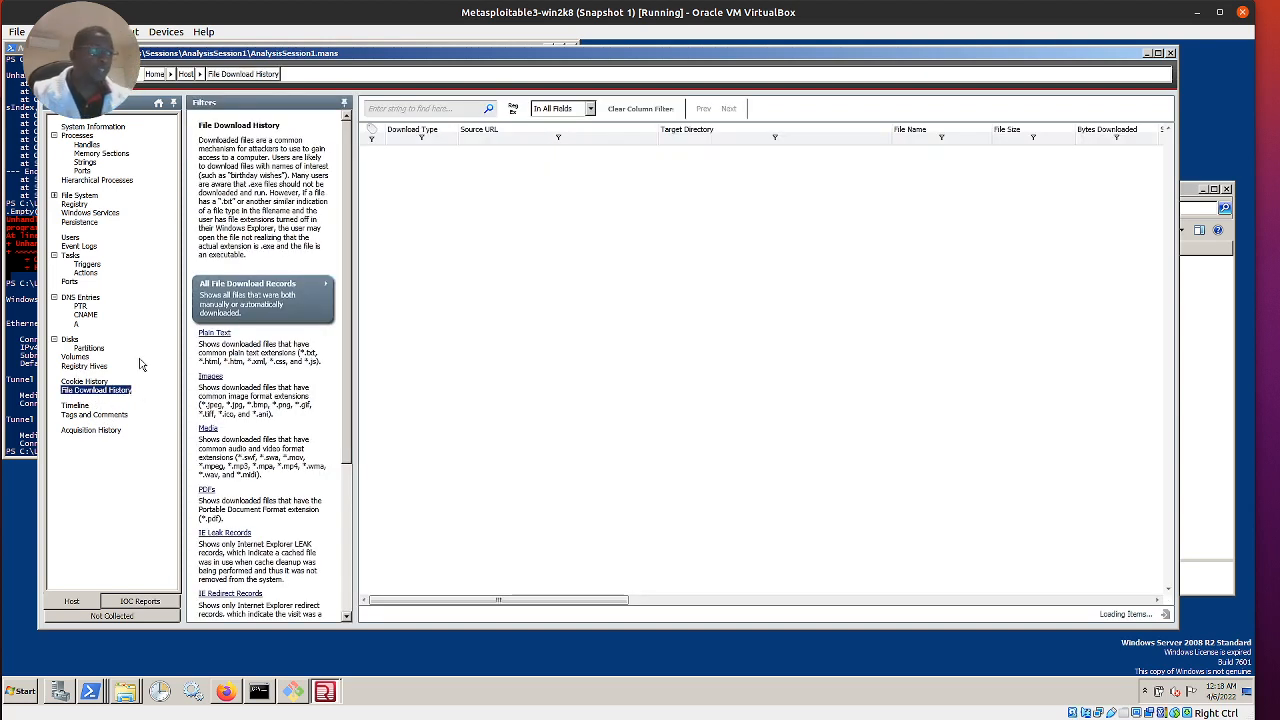